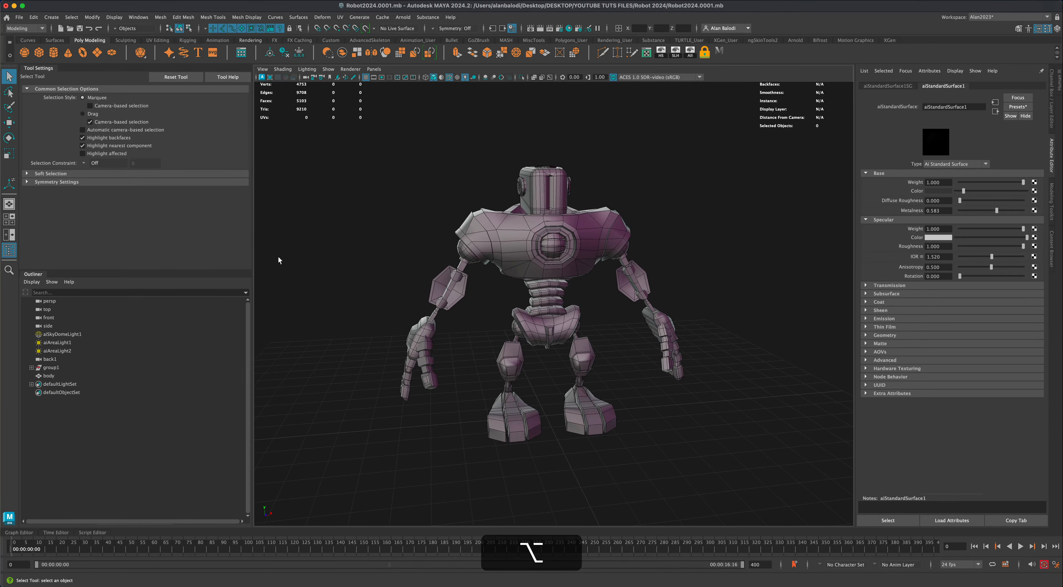
Switch the robot's body mesh to face selection and select all of its faces.
alt+drag(340, 278, 604, 296)
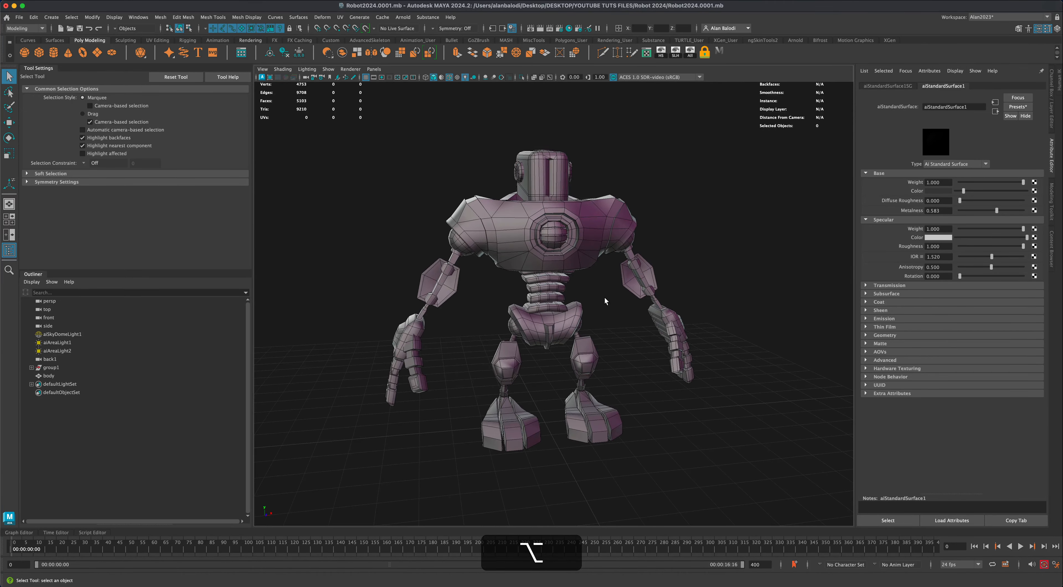
alt+drag(512, 186, 477, 173)
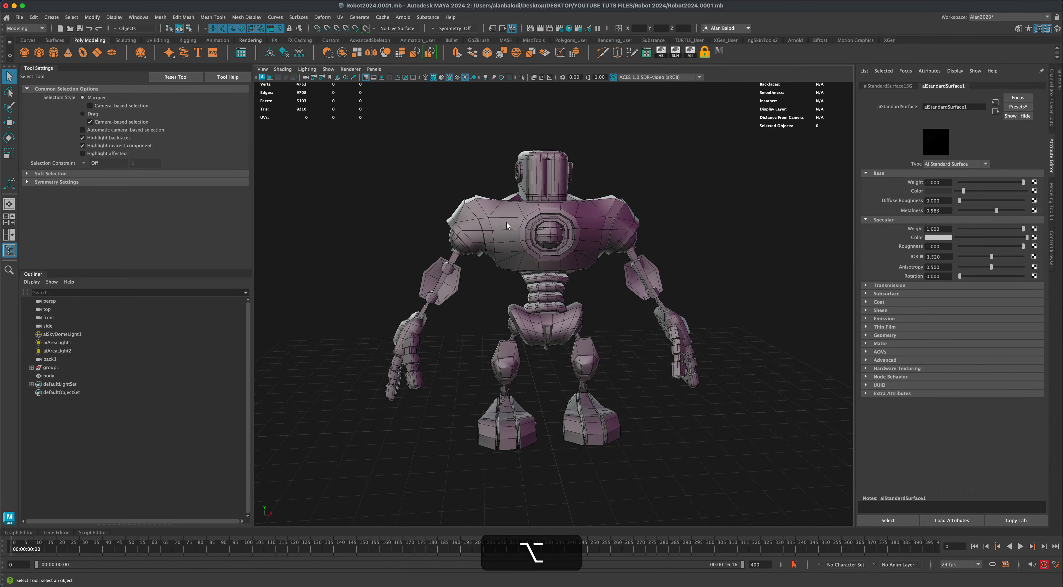
alt+drag(507, 223, 500, 222)
click(496, 224)
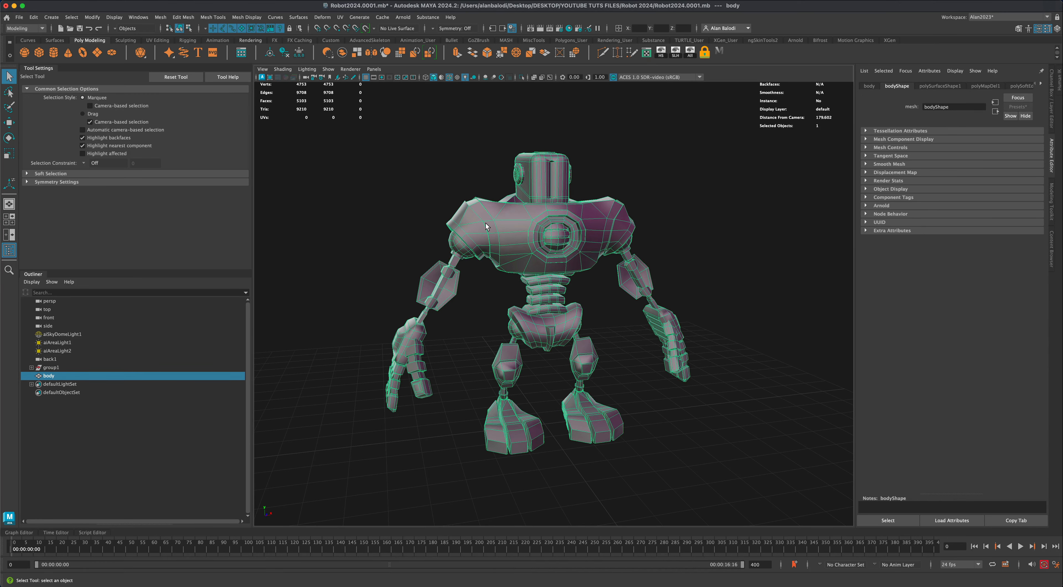
right_drag(501, 218, 507, 242)
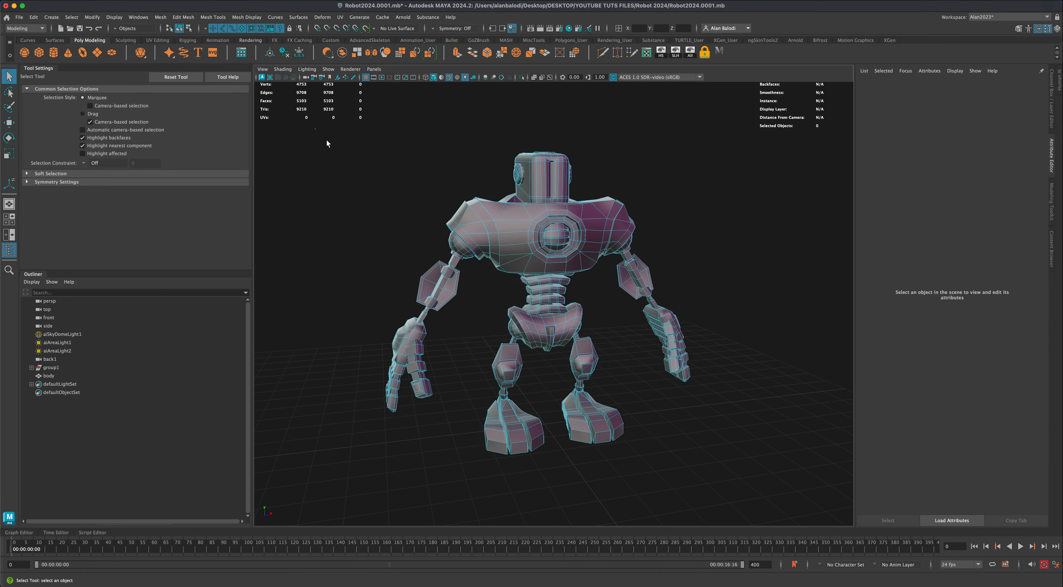
drag(327, 143, 731, 472)
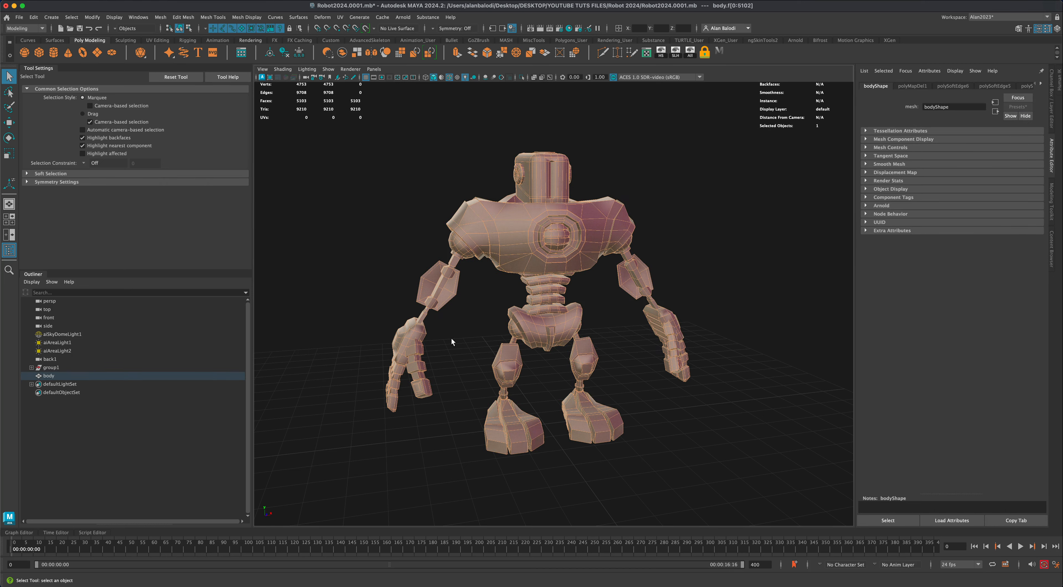
Select all faces of the five stacked spine segments between chest and pelvis, then return to object mode and clear the selection.
alt+drag(473, 354, 474, 351)
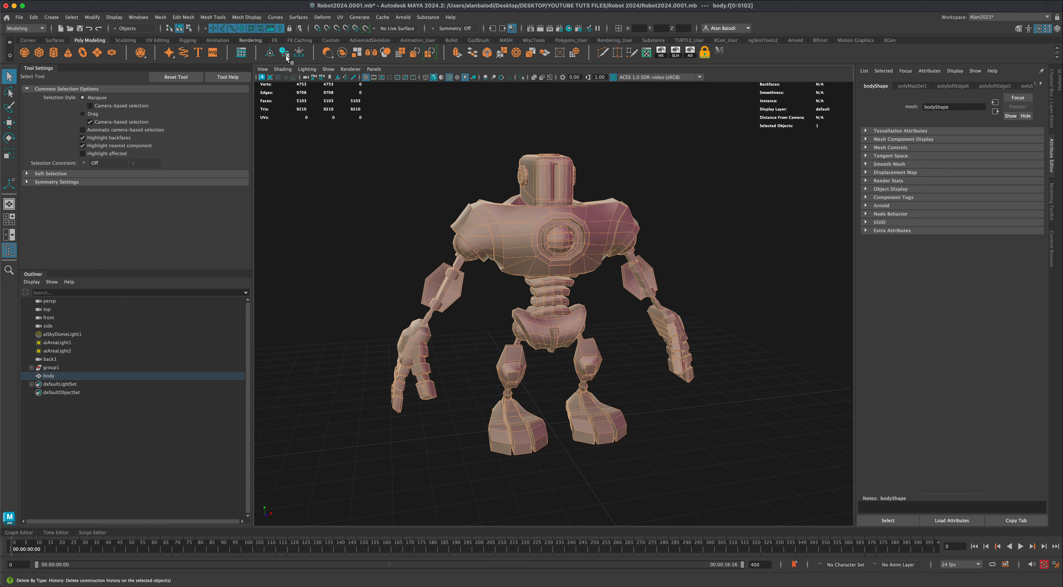
alt+drag(367, 246, 377, 277)
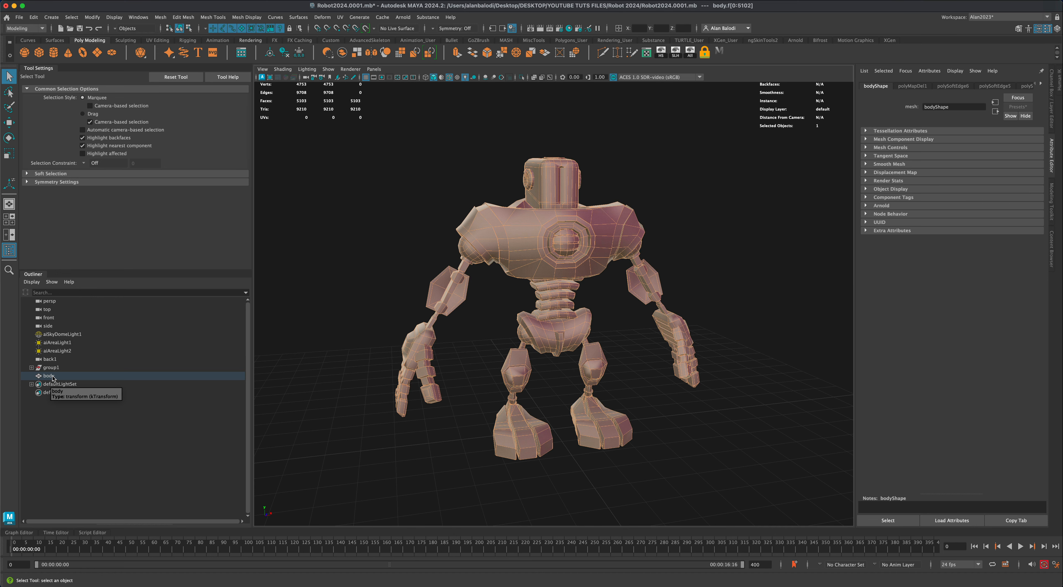
alt+drag(285, 371, 298, 370)
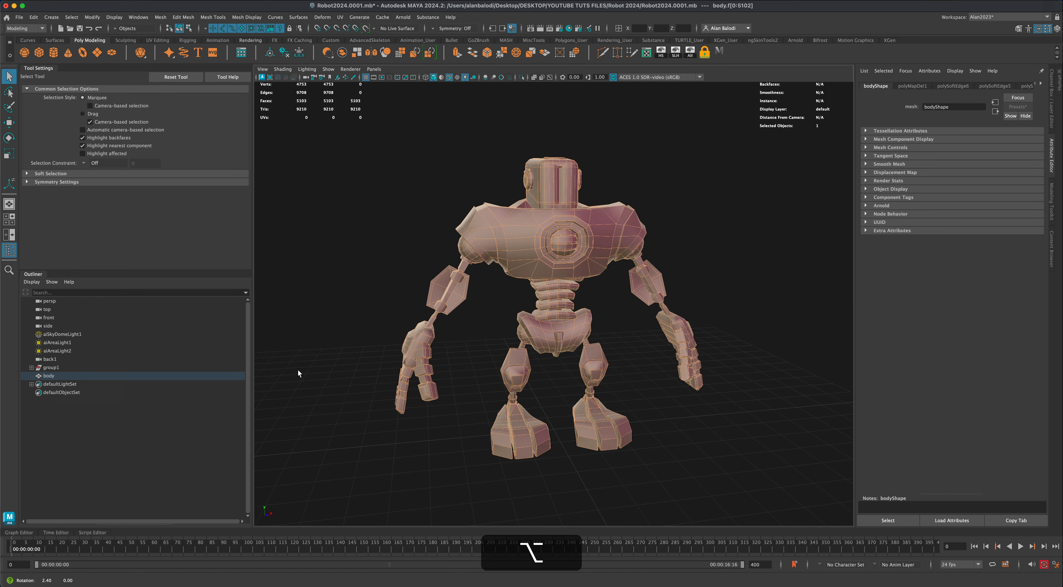
alt+drag(269, 254, 350, 308)
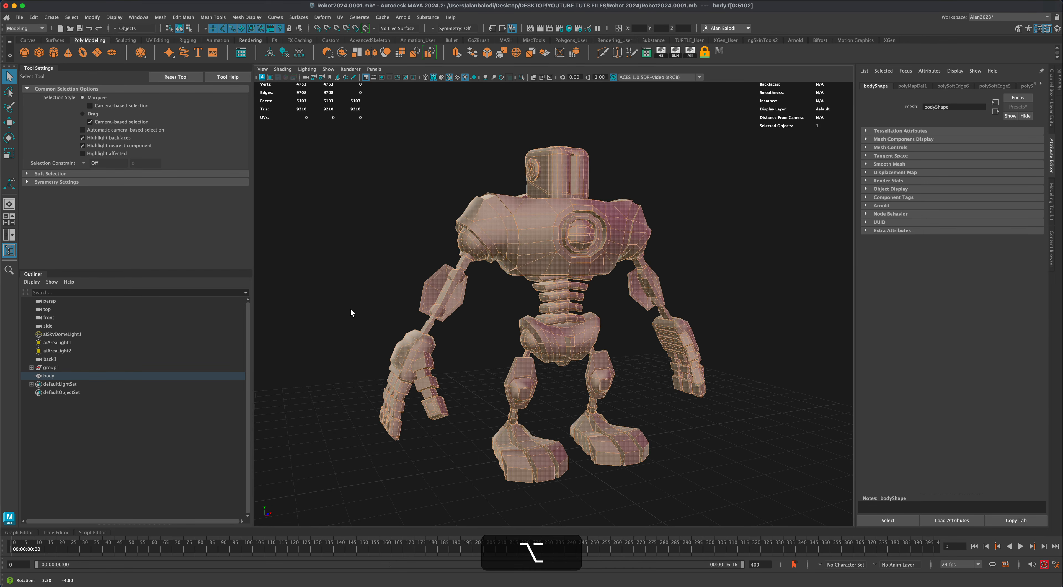
alt+drag(502, 308, 498, 307)
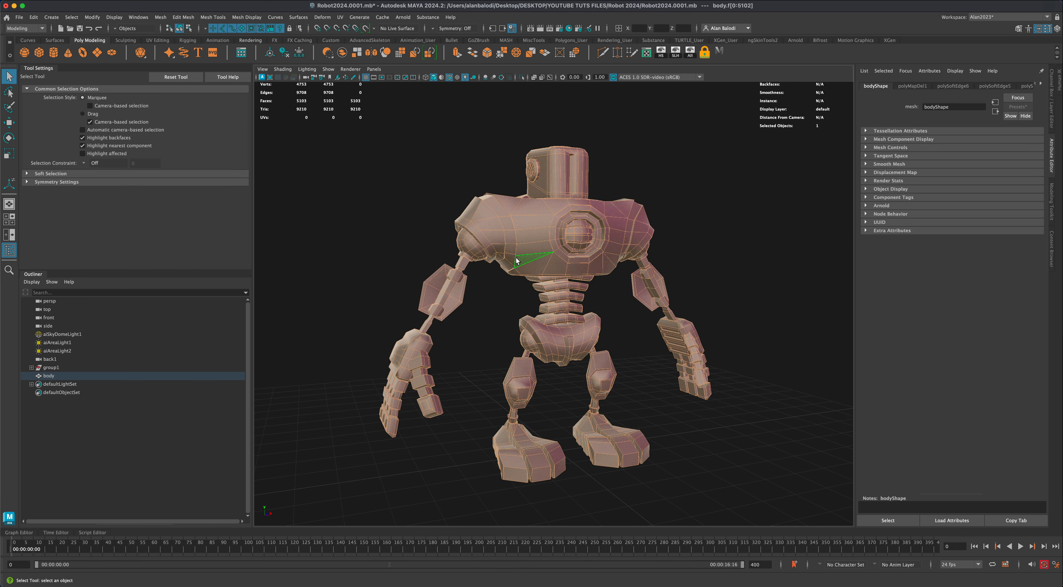
double_click(554, 307)
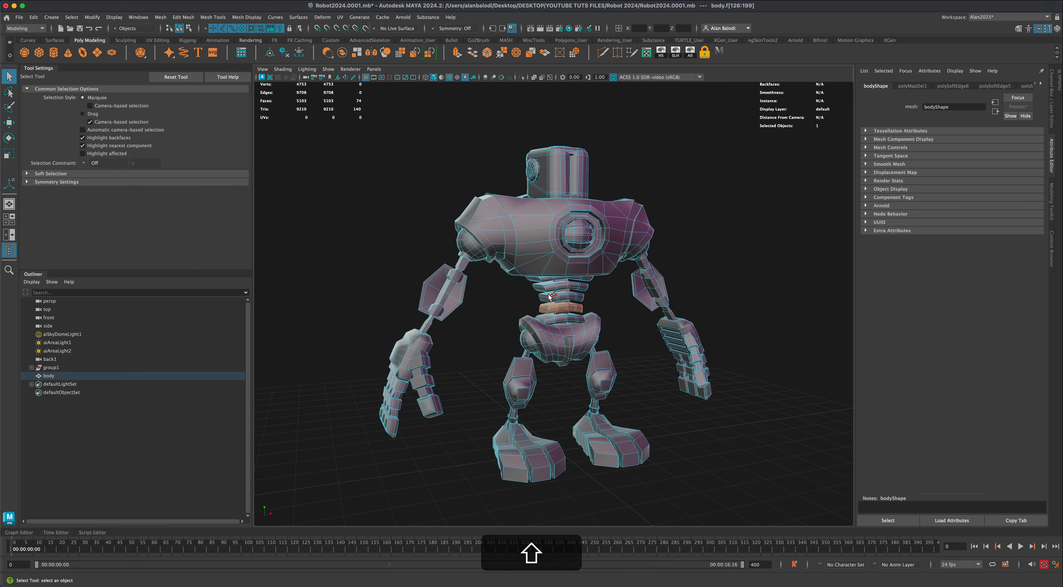
shift+double_click(549, 295)
shift+double_click(553, 287)
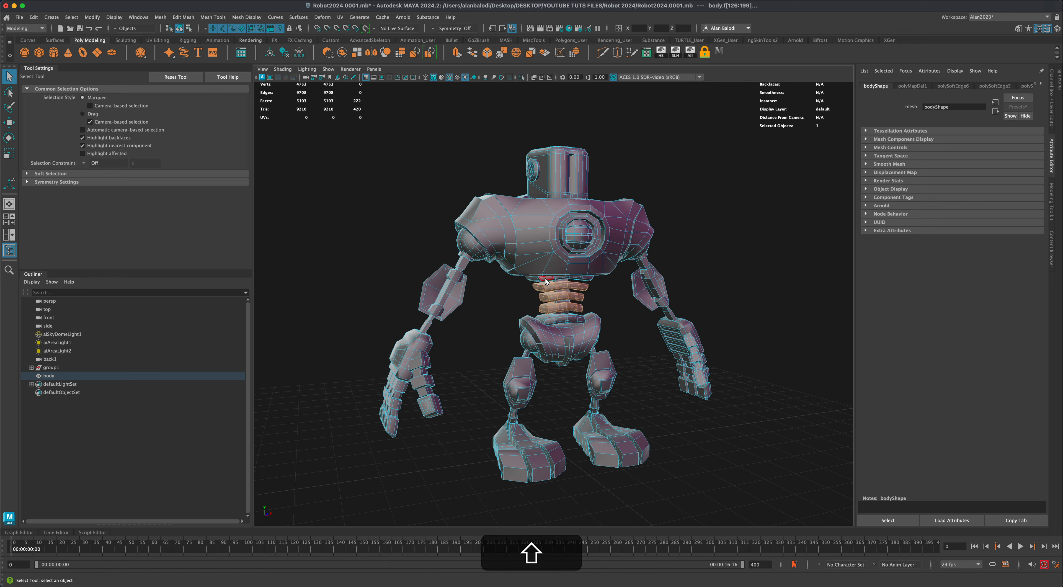
shift+double_click(545, 279)
alt+drag(532, 409, 565, 407)
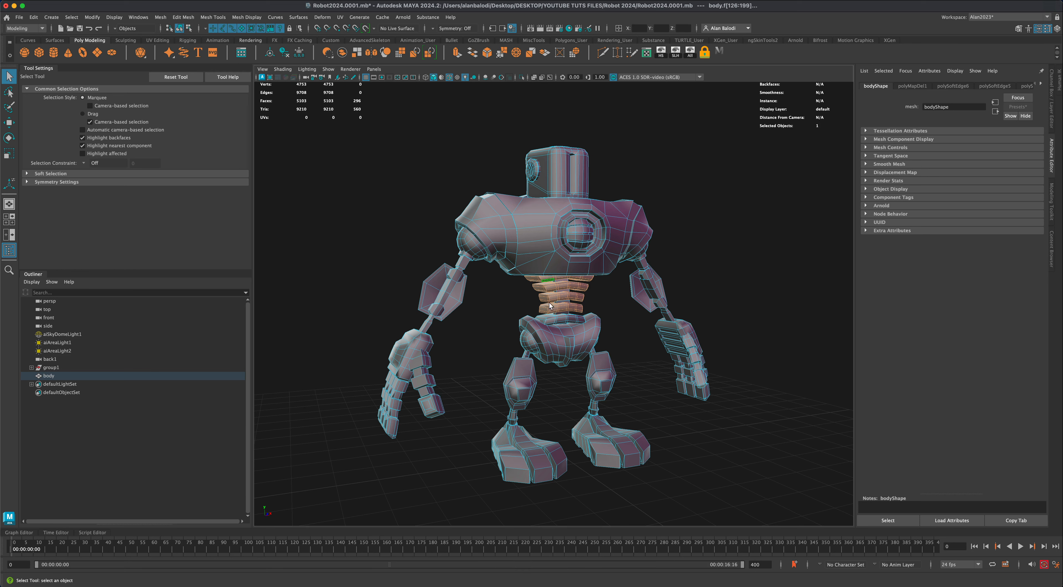
alt+drag(516, 364, 548, 291)
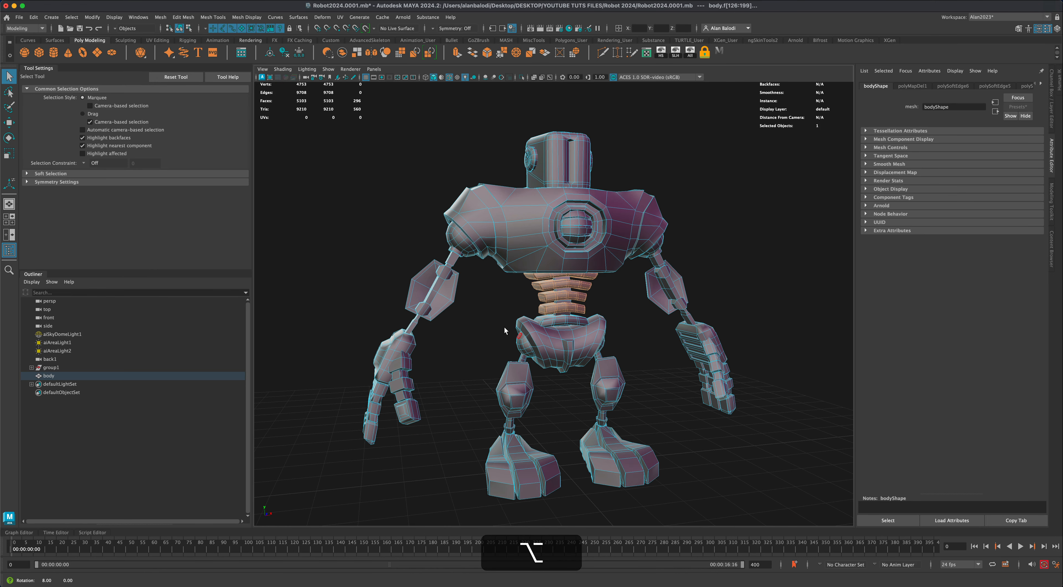
shift+double_click(544, 319)
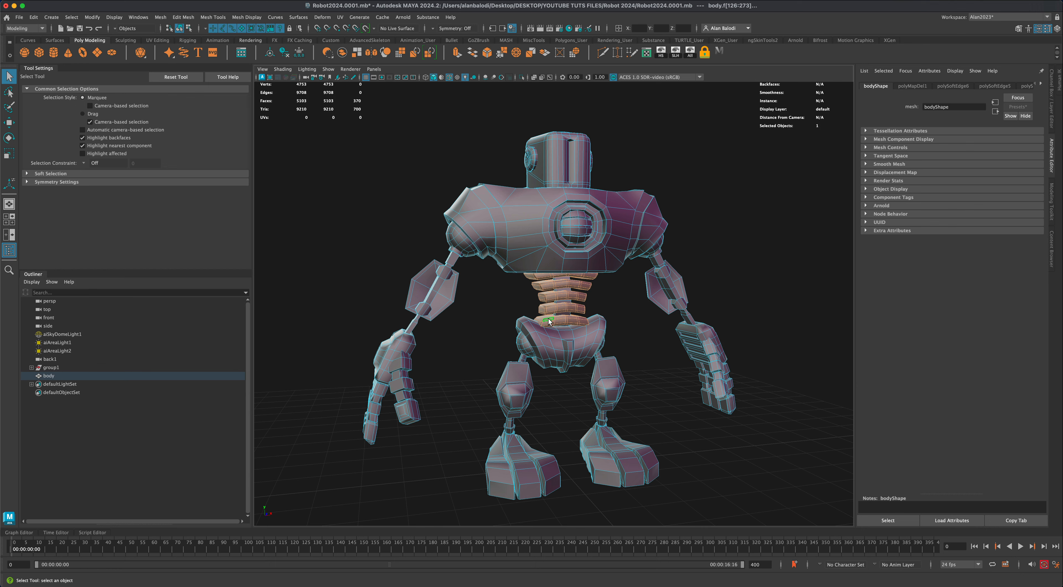
right_drag(549, 322, 582, 308)
click(306, 346)
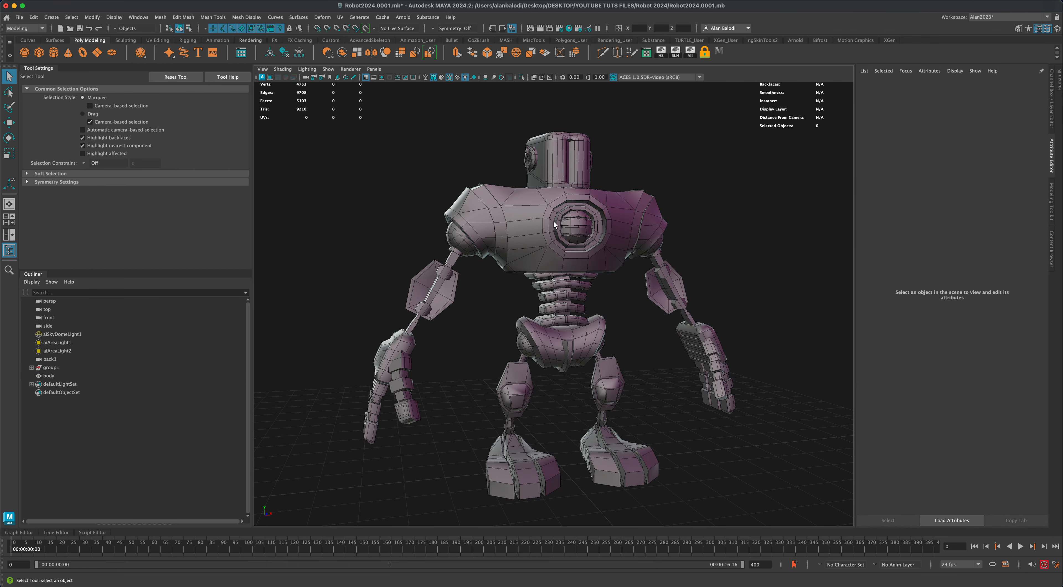
Select the robot's entire body mesh as an object and face it from the front.
alt+drag(554, 226, 497, 321)
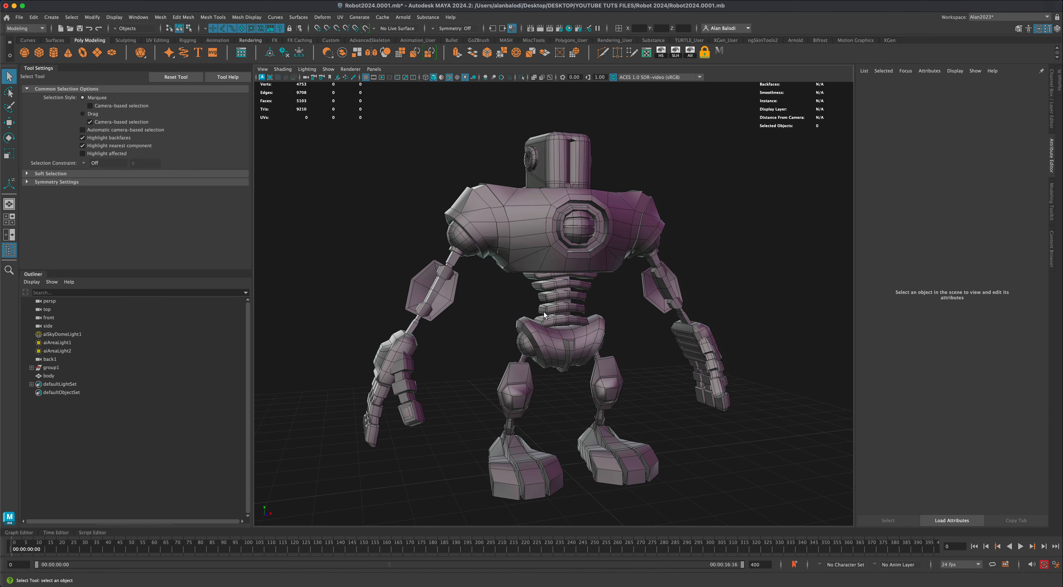
click(48, 376)
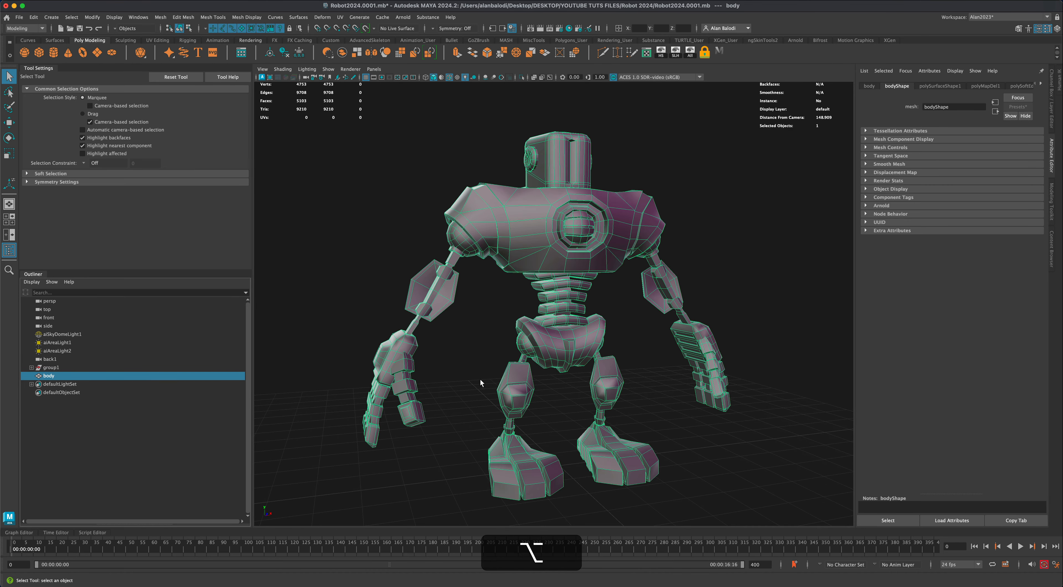
mouse_move(480, 378)
alt+mouse_down()
mouse_move(502, 401)
mouse_move(480, 384)
alt+mouse_up()
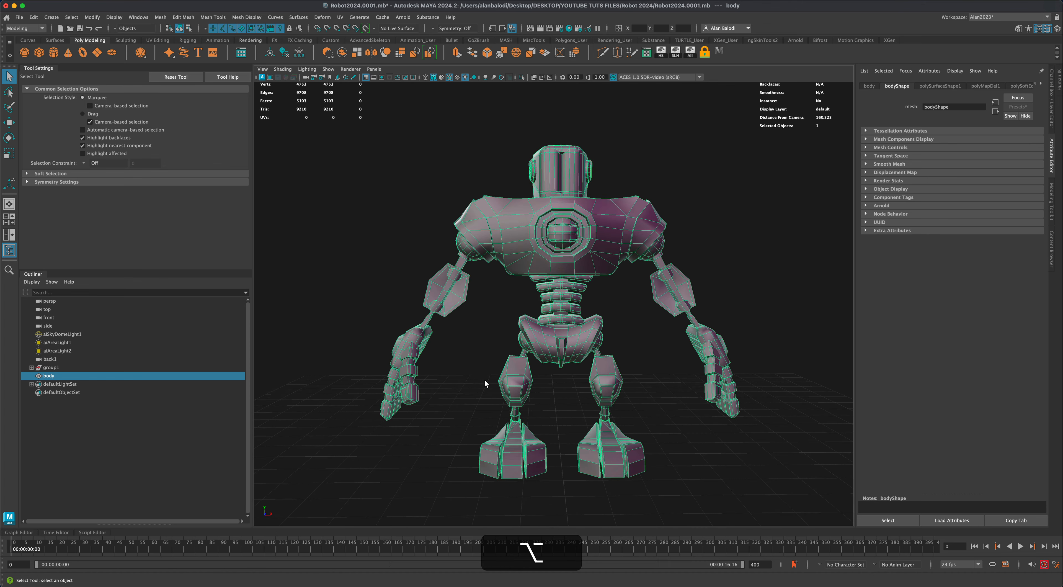
alt+drag(566, 377, 434, 393)
scroll(438, 393, down, 3)
click(462, 388)
scroll(473, 377, up, 2)
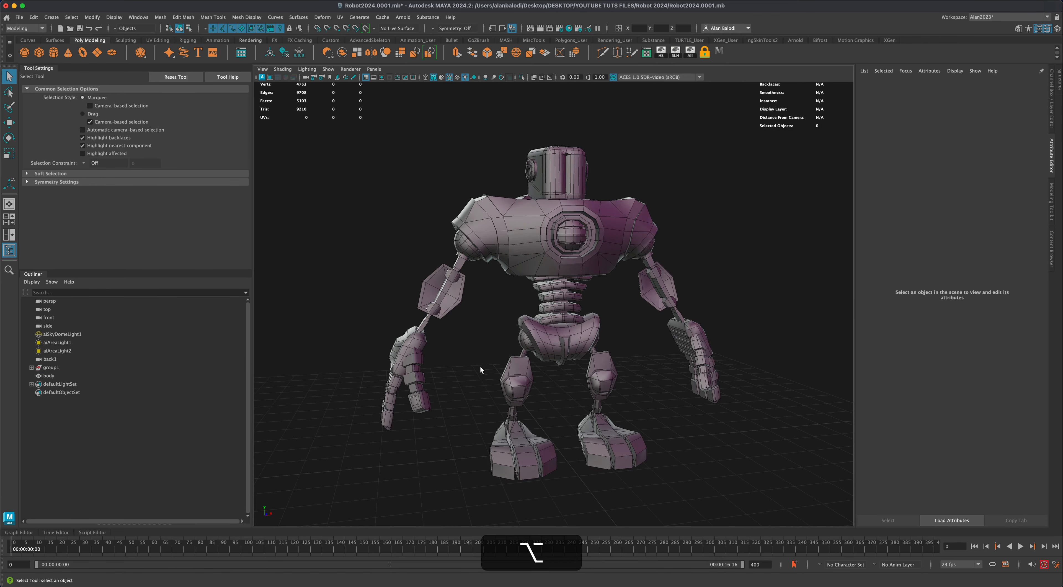
click(545, 338)
alt+drag(470, 373, 462, 375)
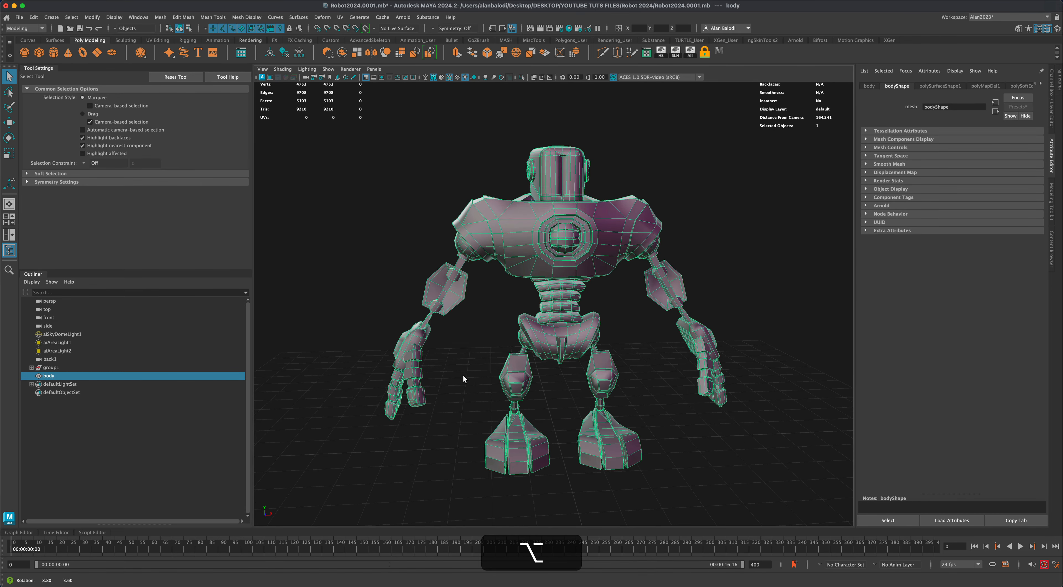
Open the UV Editor and place it beside the robot.
click(646, 53)
drag(679, 125, 722, 126)
alt+middle_drag(553, 290, 516, 294)
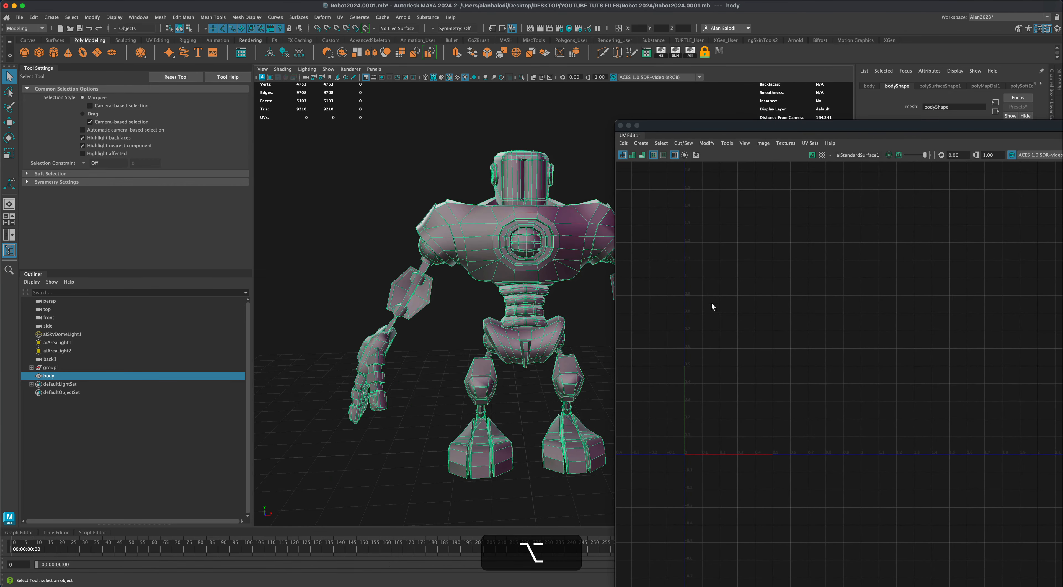
Apply a planar UV projection to the body mesh from the Z axis, fitted to the bounding box with the image width/height ratio kept.
click(340, 17)
click(427, 119)
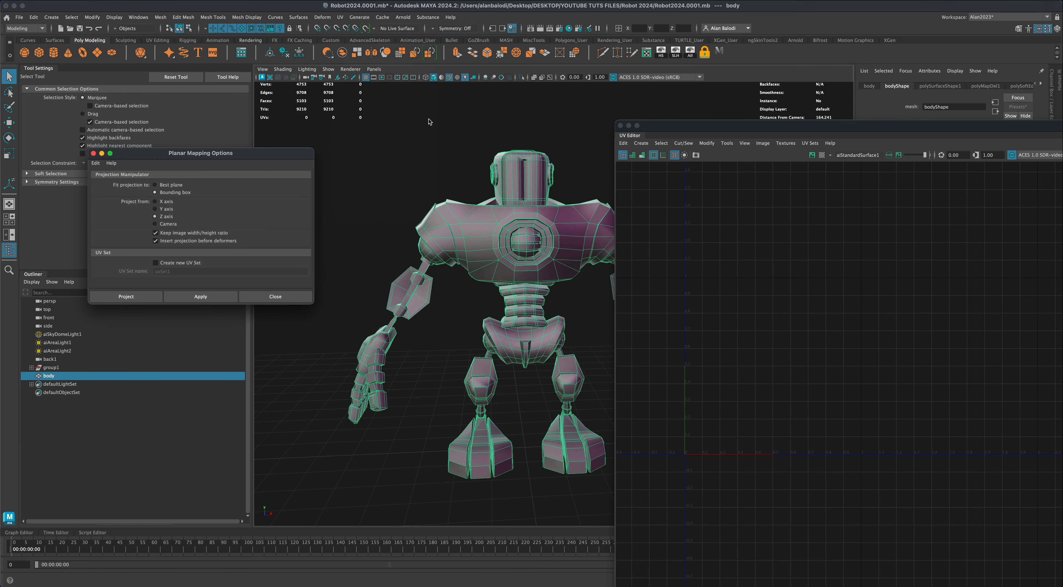
drag(279, 157, 311, 209)
drag(246, 208, 255, 215)
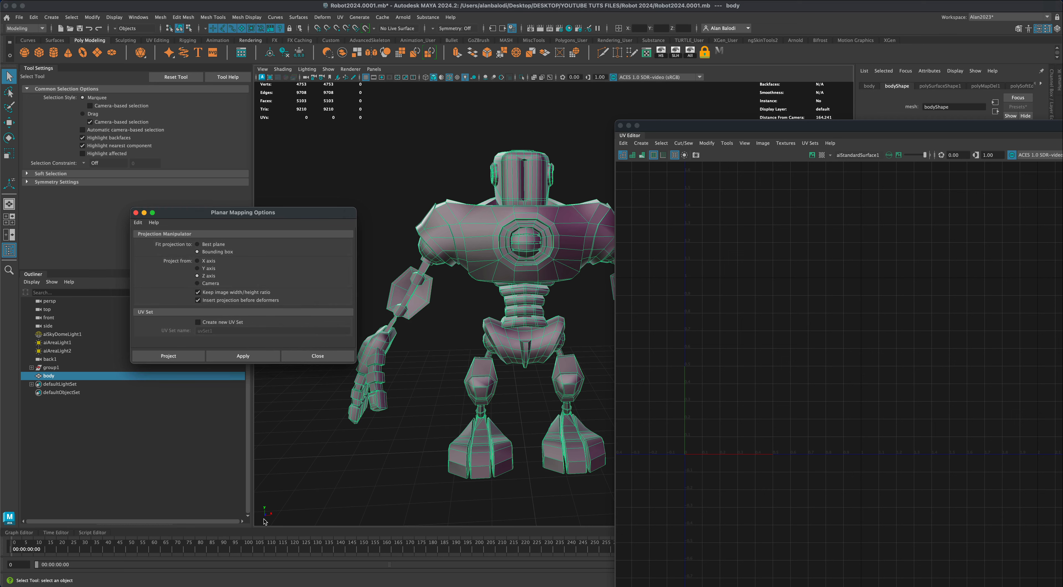
click(254, 356)
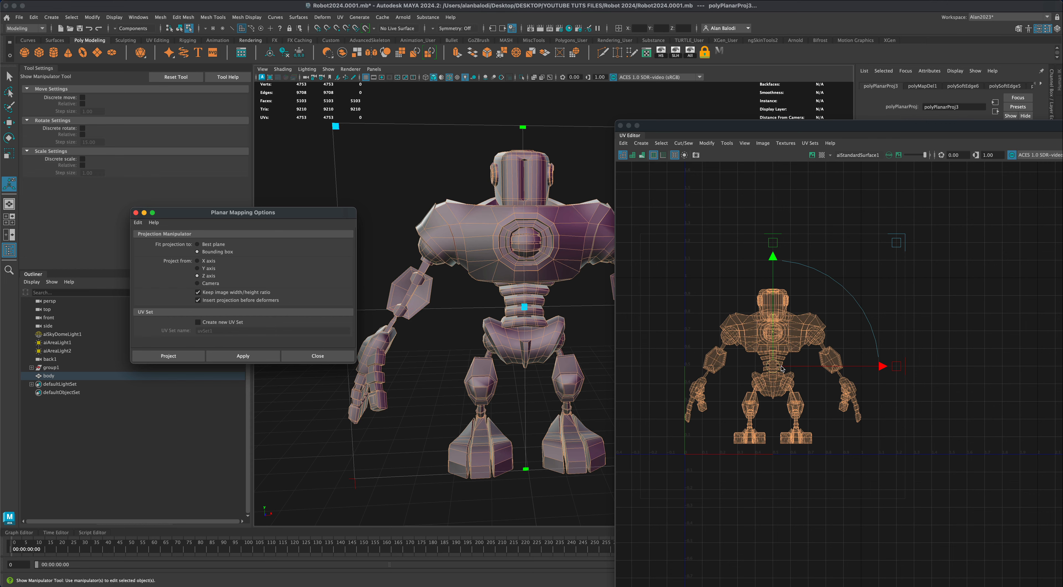
Move all of the robot's projected UVs sideways, out of the 0–1 UV space.
scroll(791, 386, up, 3)
alt+middle_drag(819, 400, 809, 402)
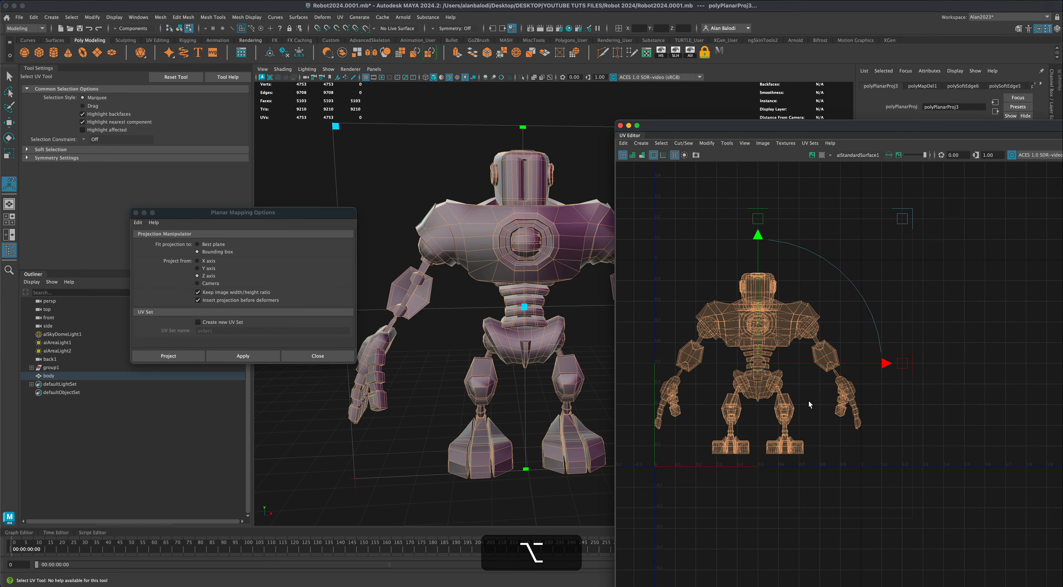
scroll(810, 402, down, 2)
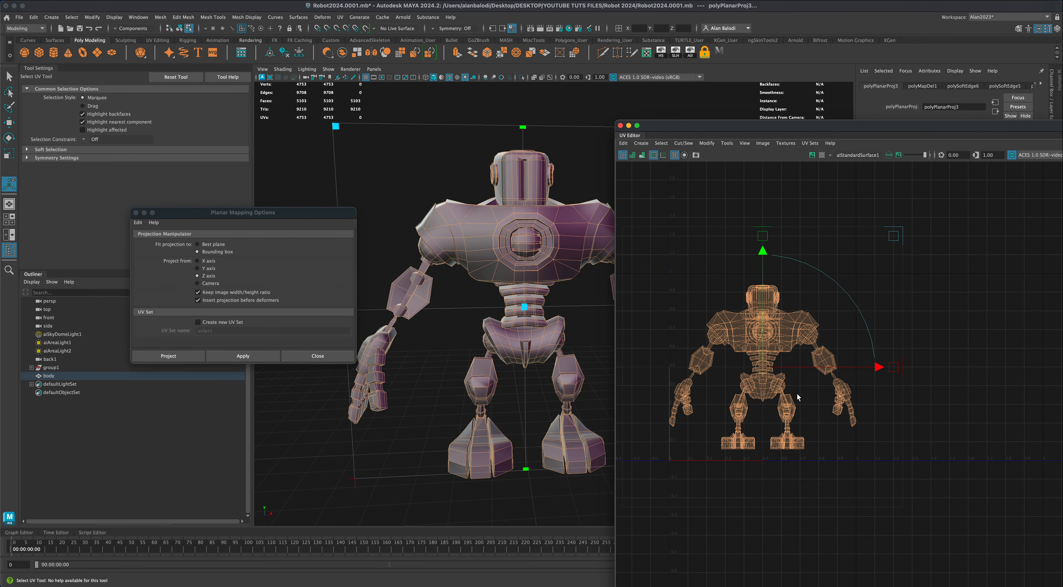
key(w)
drag(764, 369, 965, 364)
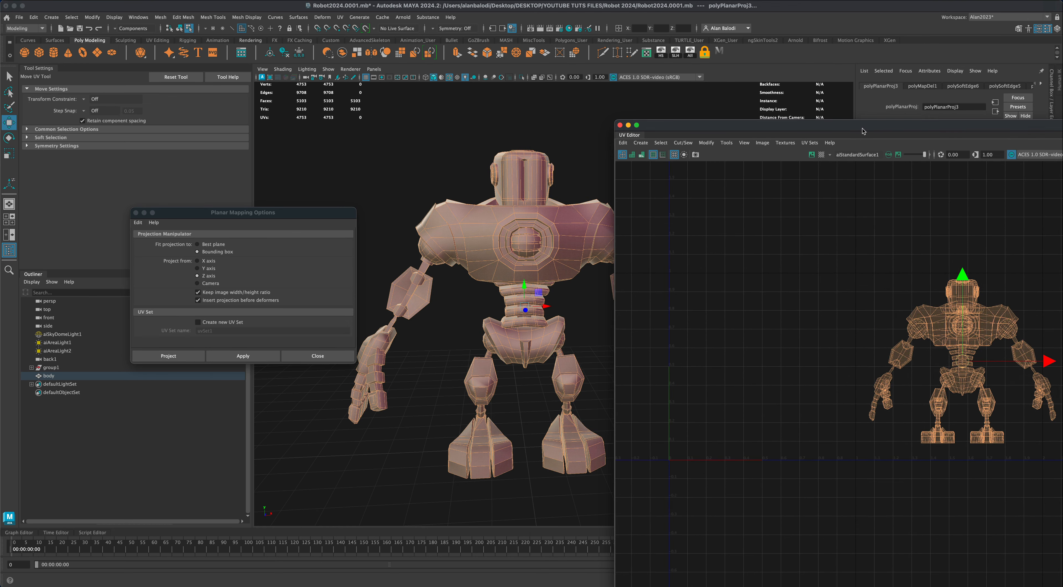
Bring the UV Toolkit into view and check its display option and the UV set options.
drag(866, 125, 645, 125)
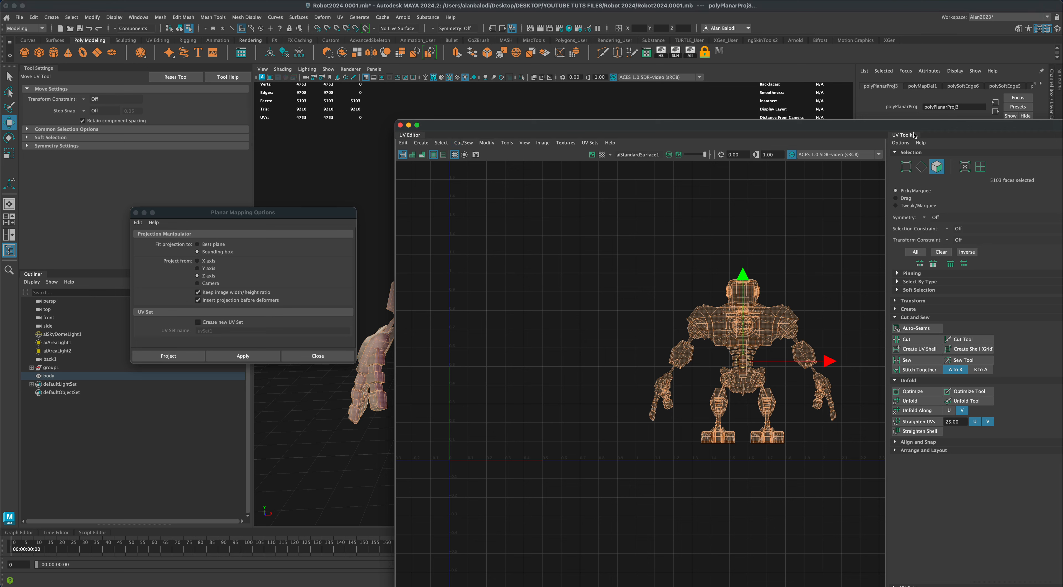
click(505, 145)
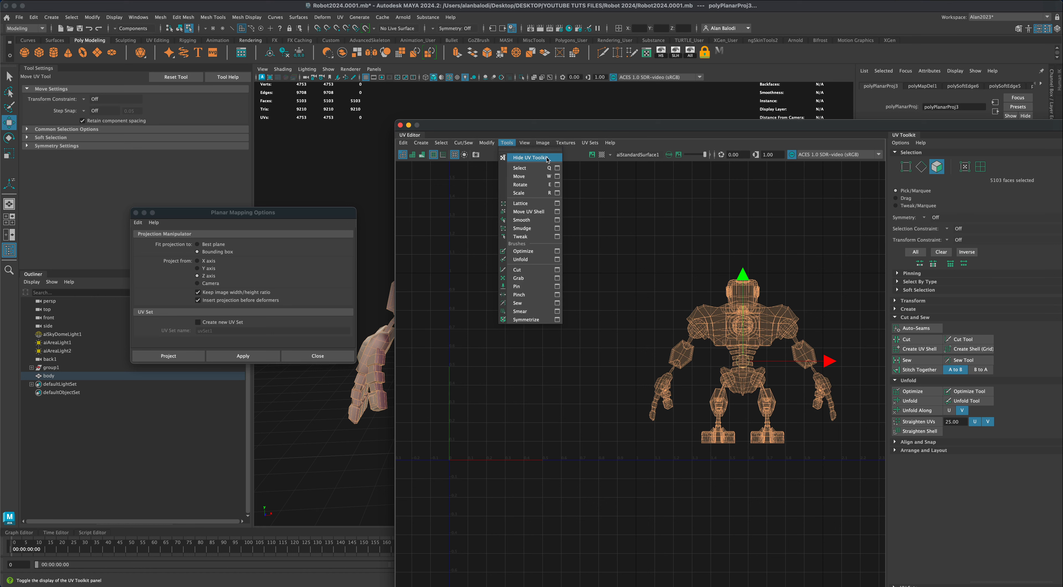
mouse_move(590, 143)
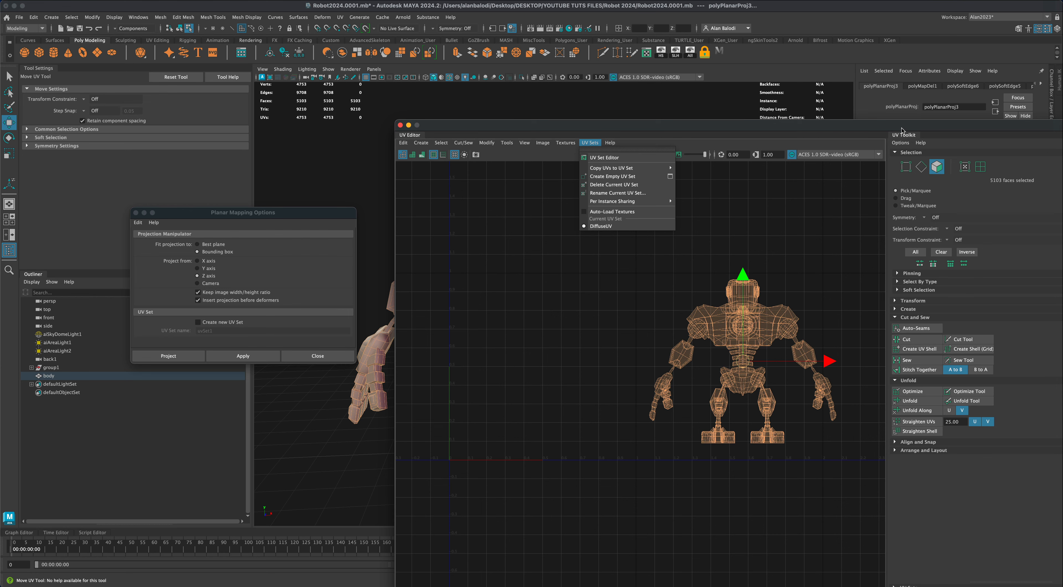
drag(876, 128, 845, 123)
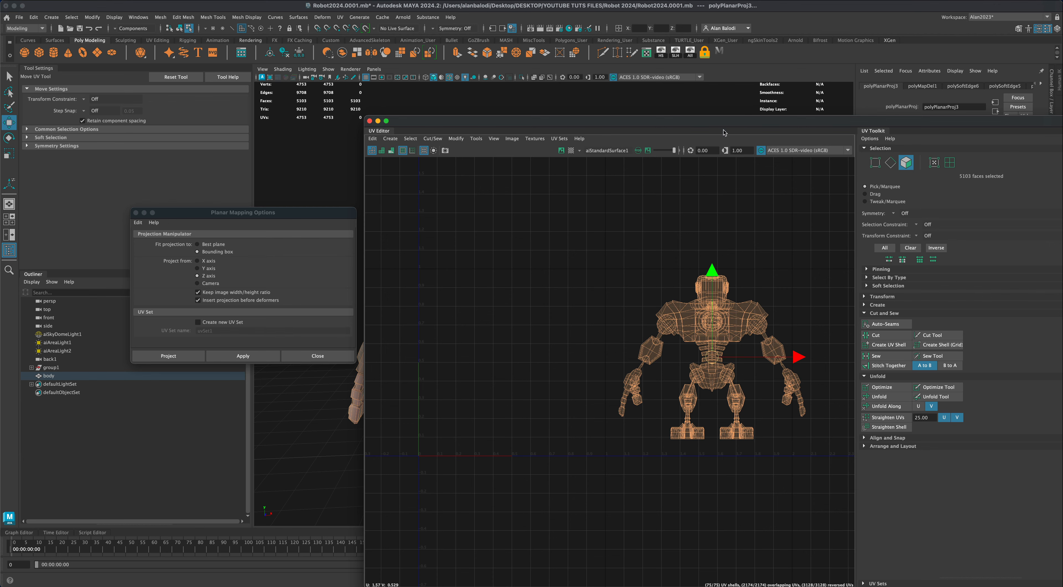
Move the UV Editor aside and close the Planar Mapping options so the robot is uncovered for selection.
drag(725, 127, 791, 146)
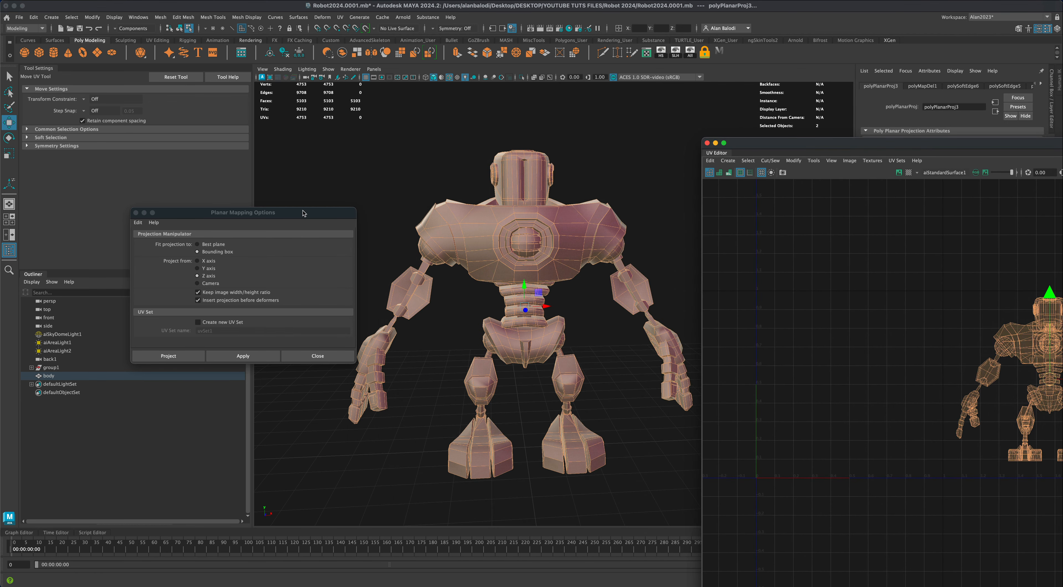
drag(303, 213, 273, 192)
click(282, 332)
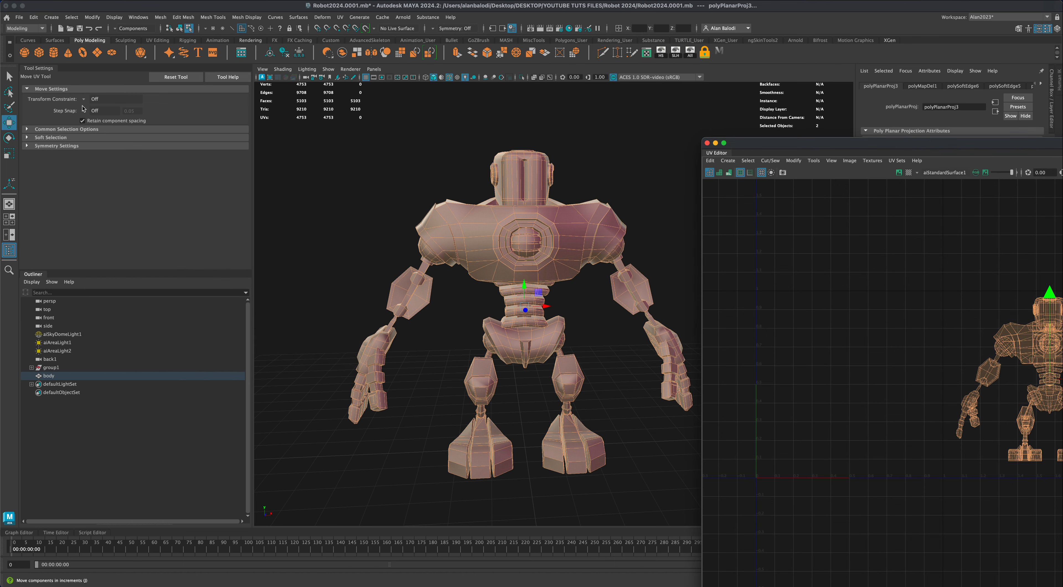
key(q)
alt+drag(277, 176, 449, 326)
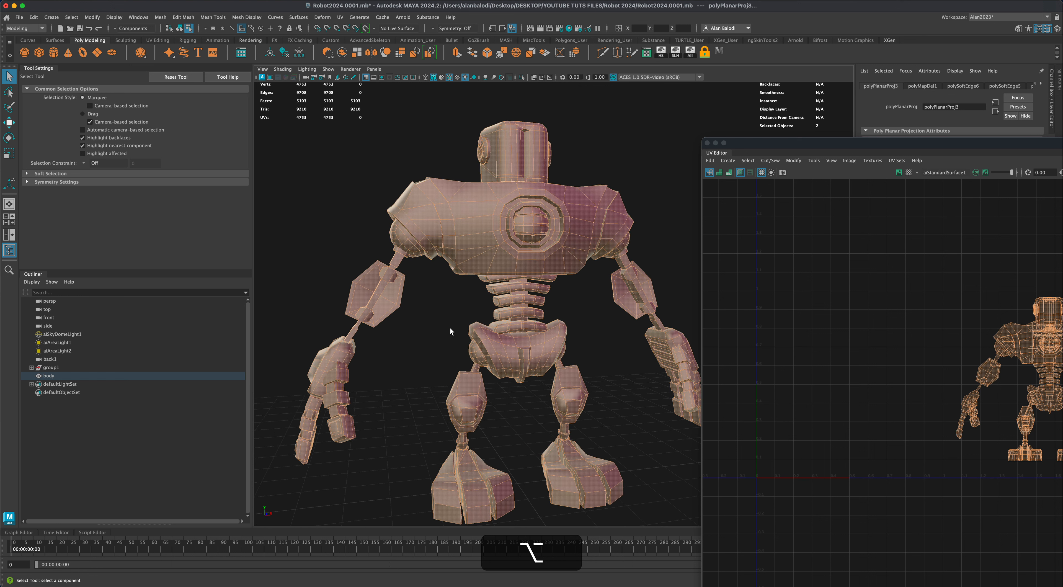
Switch the body to face selection and select all five segments of the robot's waist.
right_click(542, 303)
right_drag(541, 301, 544, 324)
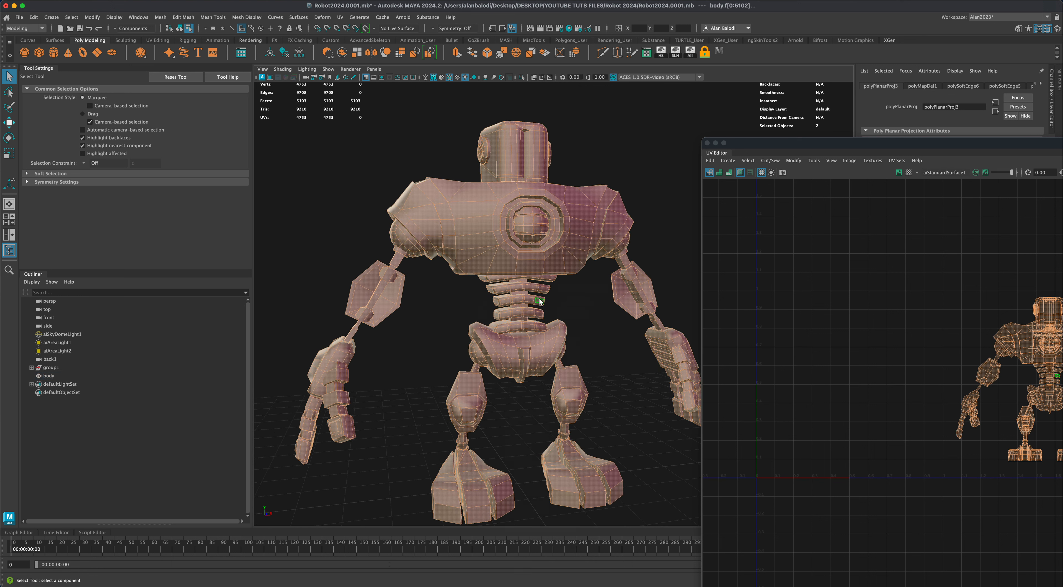
double_click(540, 302)
shift+double_click(544, 290)
shift+double_click(544, 279)
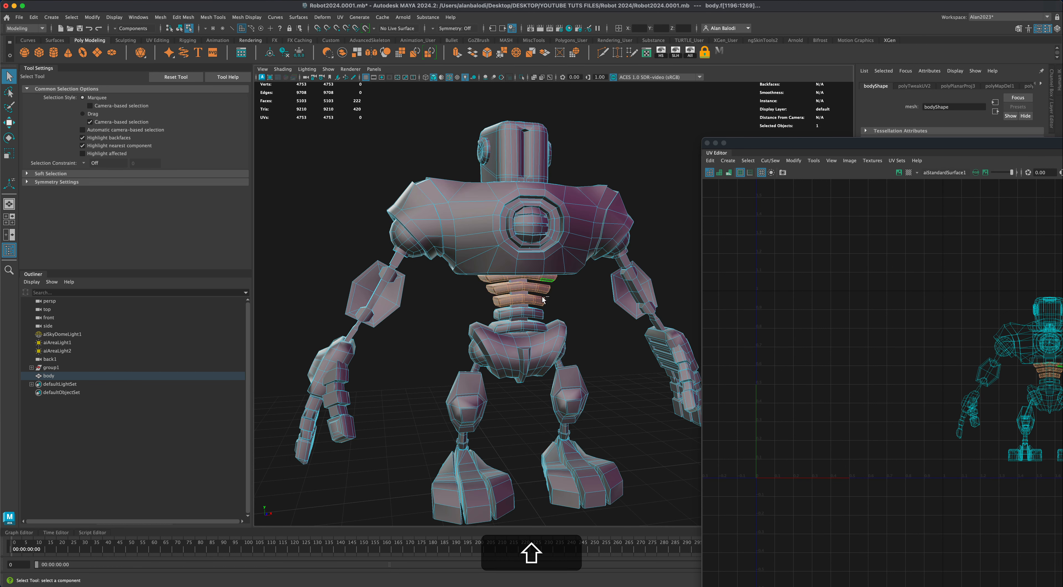
shift+double_click(539, 314)
shift+double_click(541, 328)
alt+shift+drag(608, 344, 599, 339)
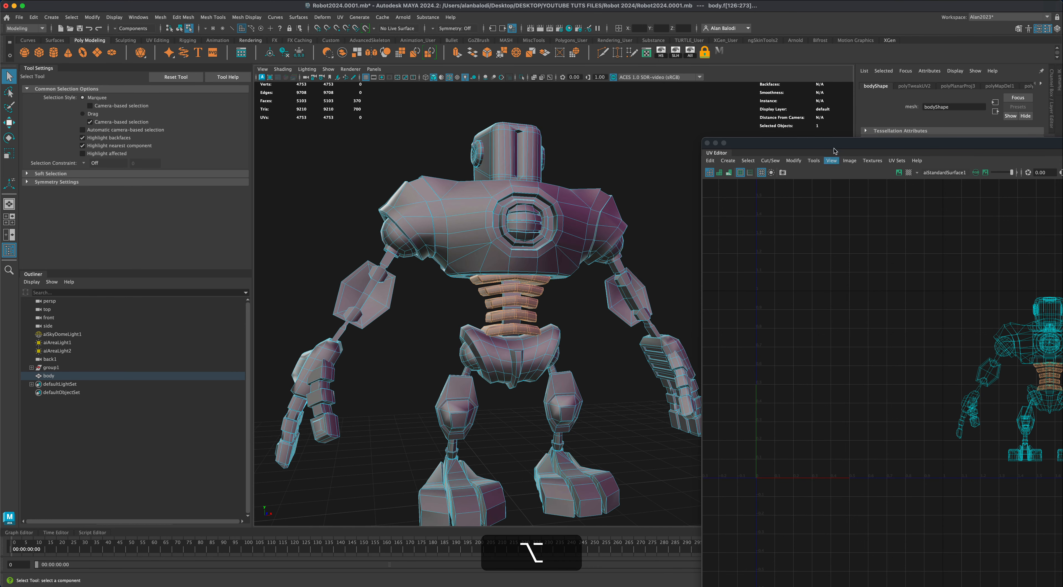
Move the waist segments' UVs away from the rest of the body into the 0–1 UV space.
drag(831, 143, 783, 143)
key(w)
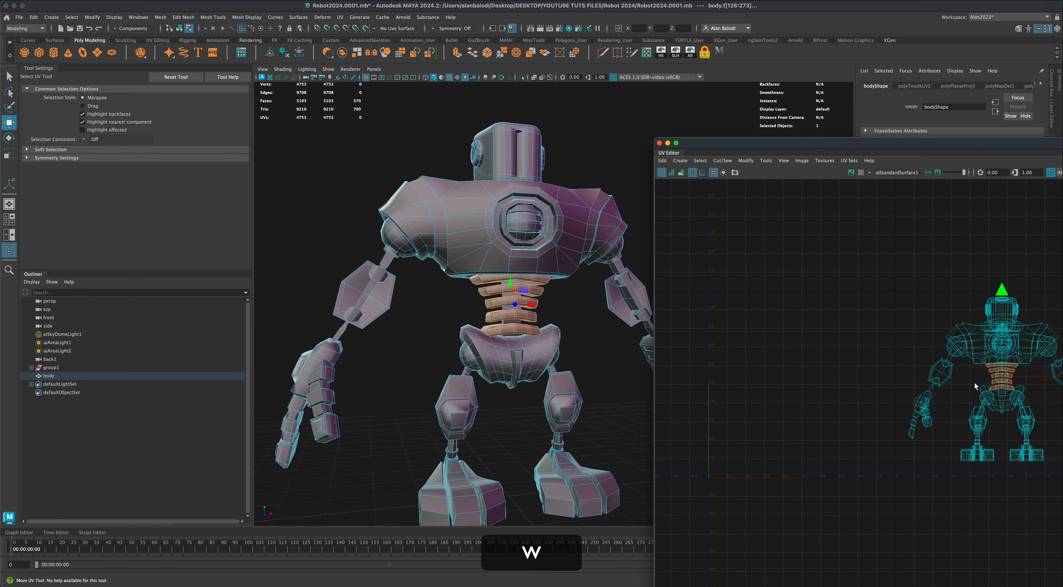
drag(1001, 382, 808, 383)
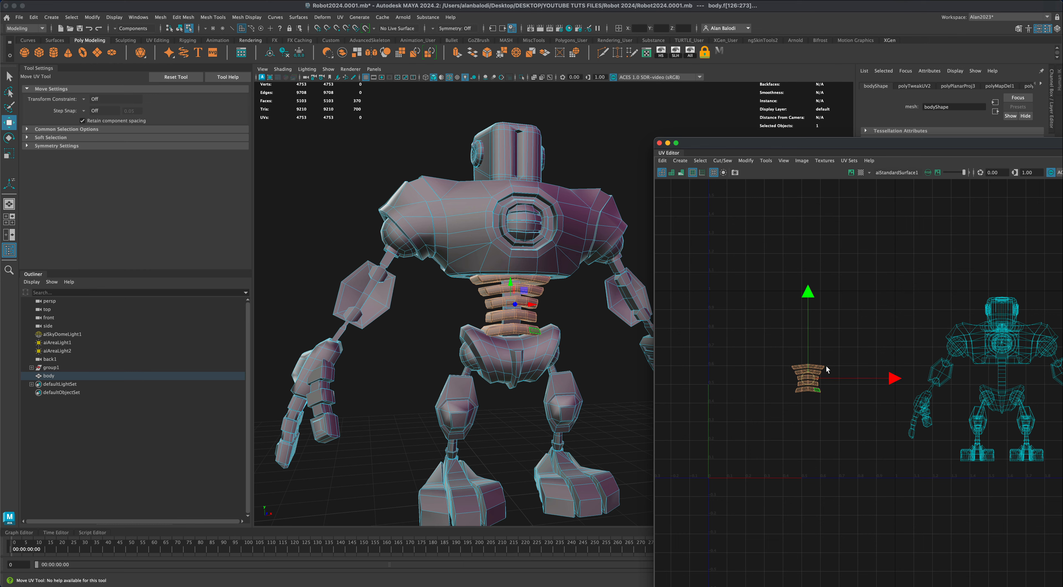
alt+middle_drag(791, 406, 785, 402)
alt+right_drag(786, 403, 788, 404)
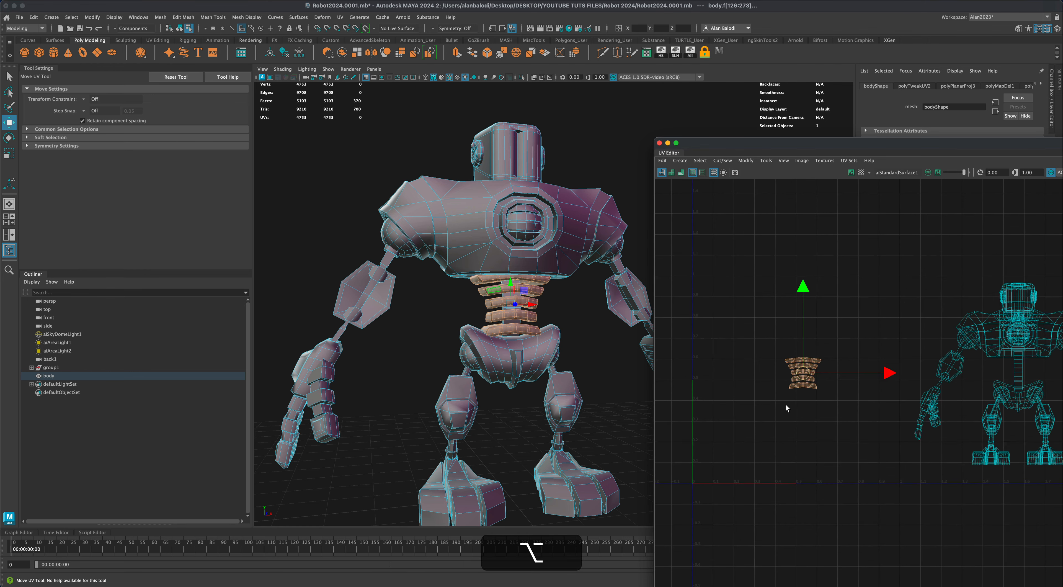
alt+middle_drag(777, 413, 784, 414)
alt+right_drag(784, 415, 786, 416)
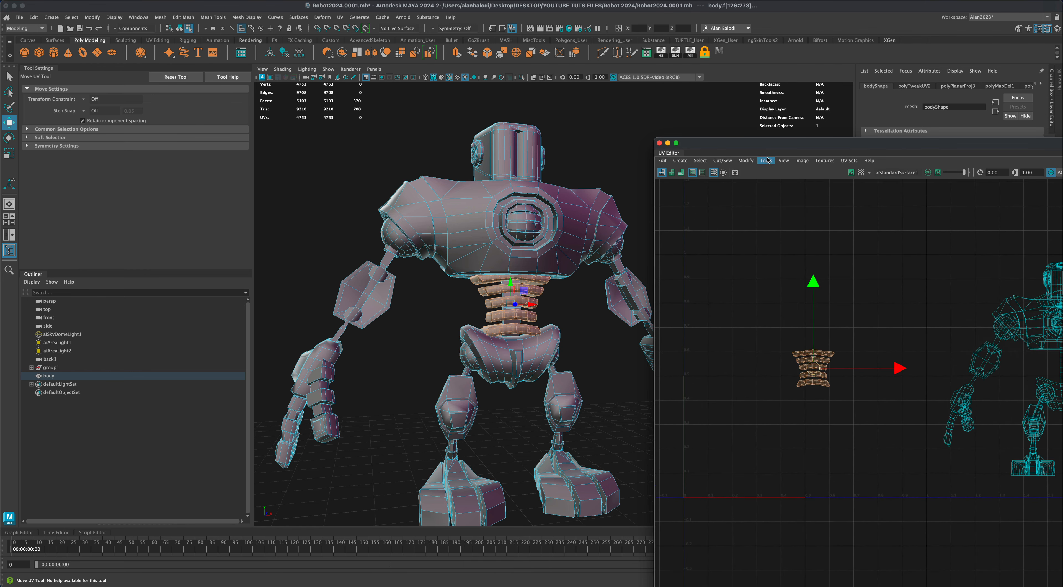
Cut the waist segments' UVs with Auto-Seams and unfold the resulting shells.
drag(769, 149, 708, 145)
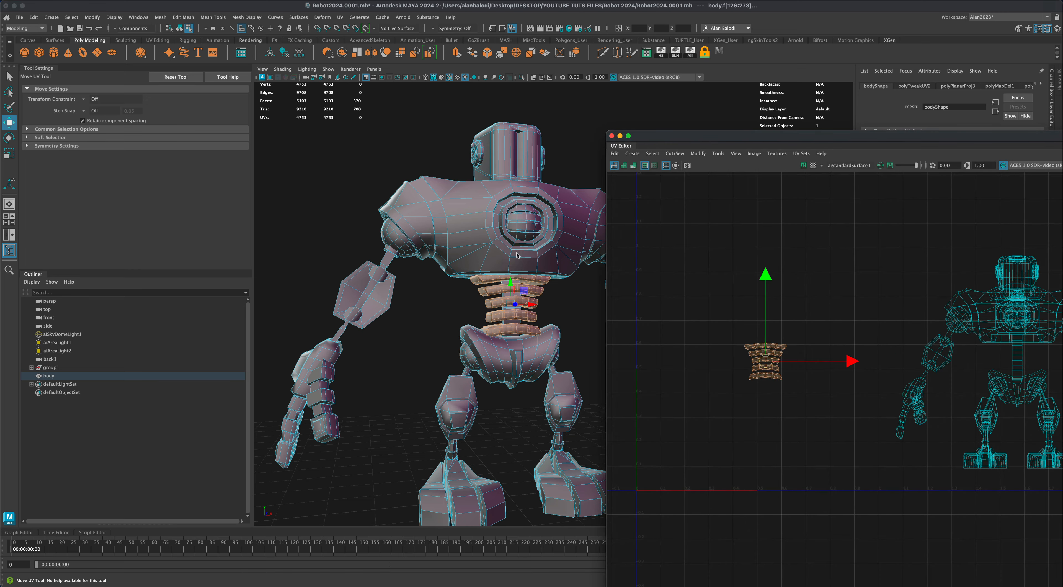
drag(783, 140, 573, 134)
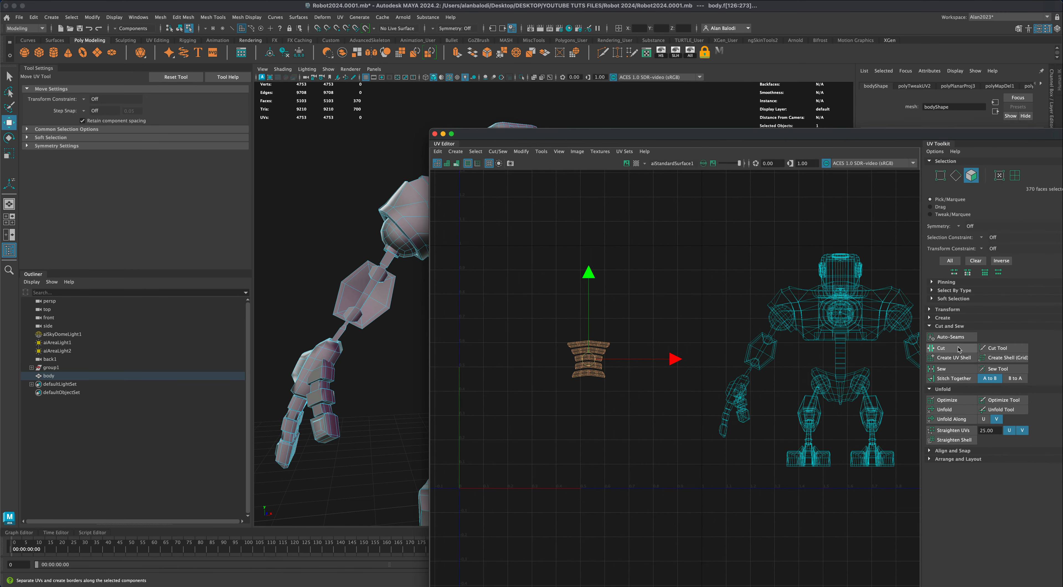
click(952, 337)
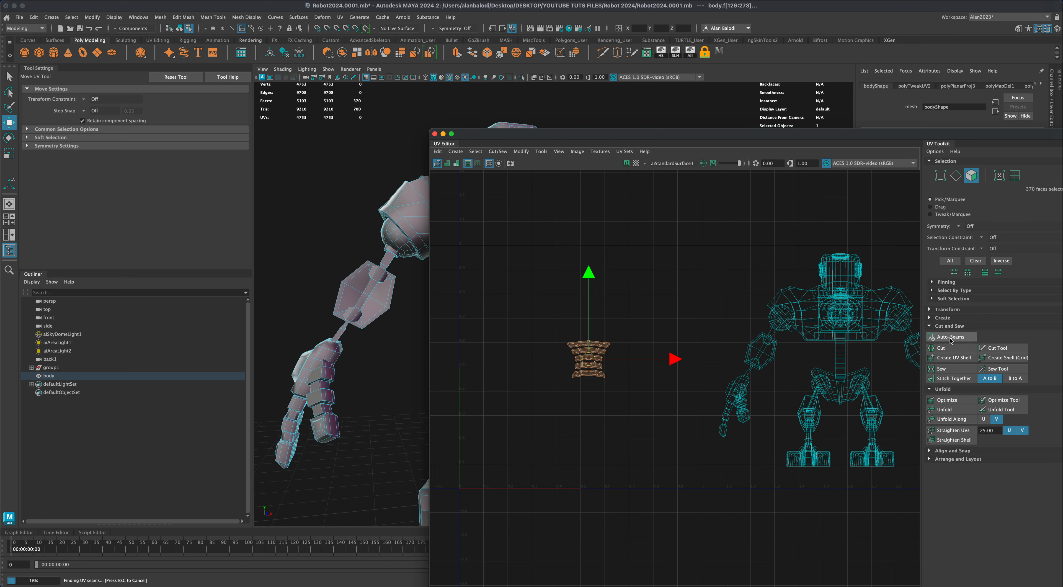
right_drag(604, 348, 605, 371)
drag(549, 315, 614, 388)
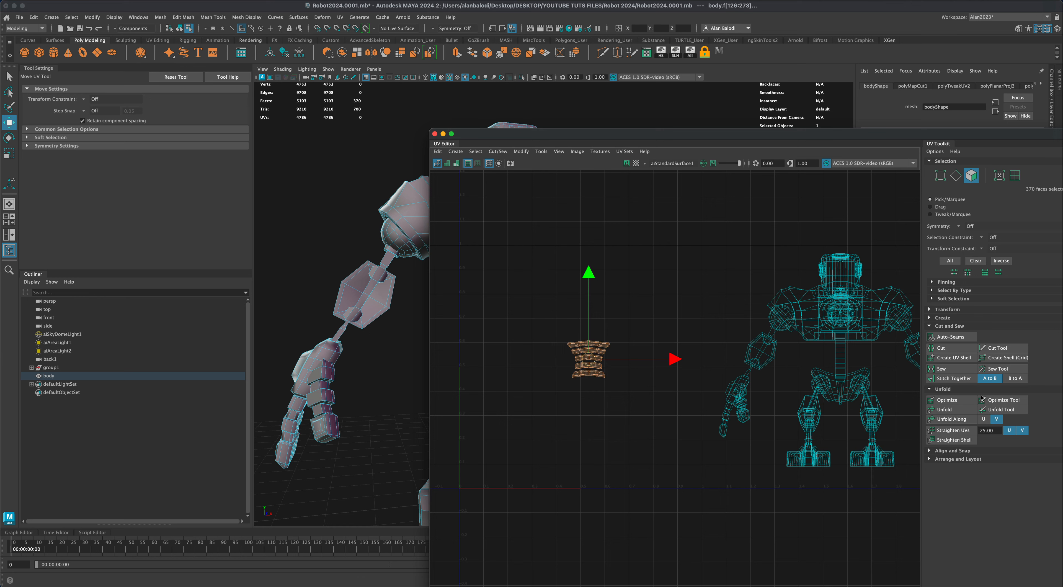
click(945, 410)
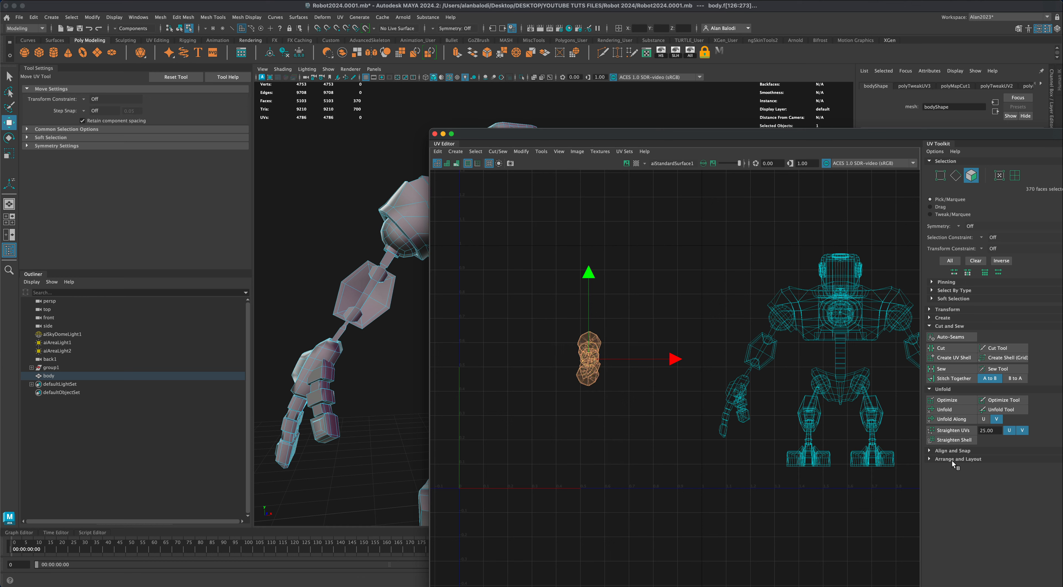
scroll(623, 429, up, 2)
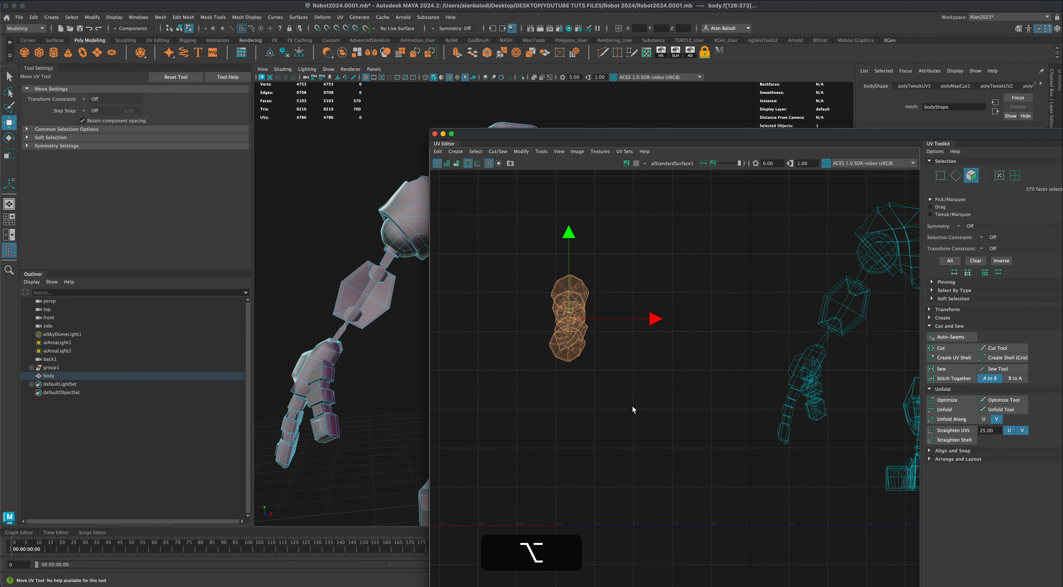
alt+middle_drag(632, 408, 709, 430)
scroll(726, 406, down, 9)
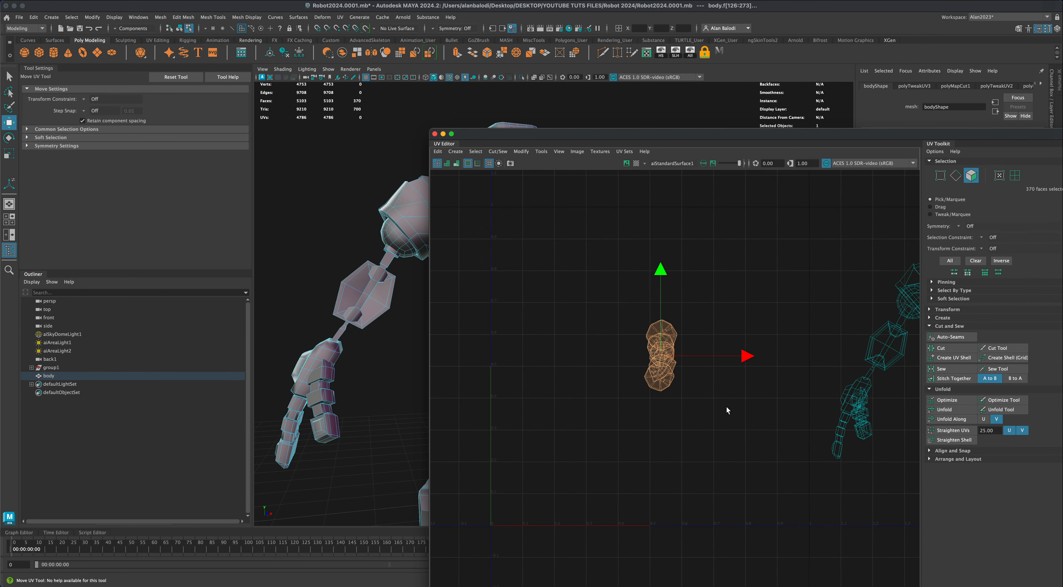
alt+middle_drag(726, 405, 655, 397)
scroll(655, 397, up, 3)
Select every face of the robot's body in the UV Editor and apply an Automatic UV projection.
drag(624, 138, 783, 143)
scroll(693, 399, up, 2)
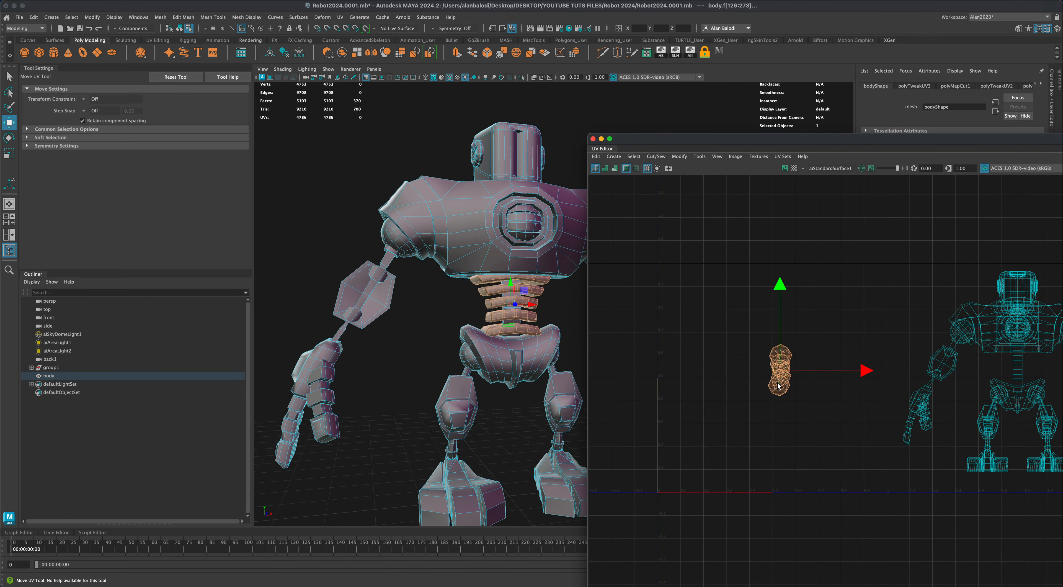
right_drag(778, 383, 778, 405)
alt+middle_drag(773, 425, 729, 424)
click(757, 418)
scroll(767, 421, down, 2)
drag(656, 257, 1023, 518)
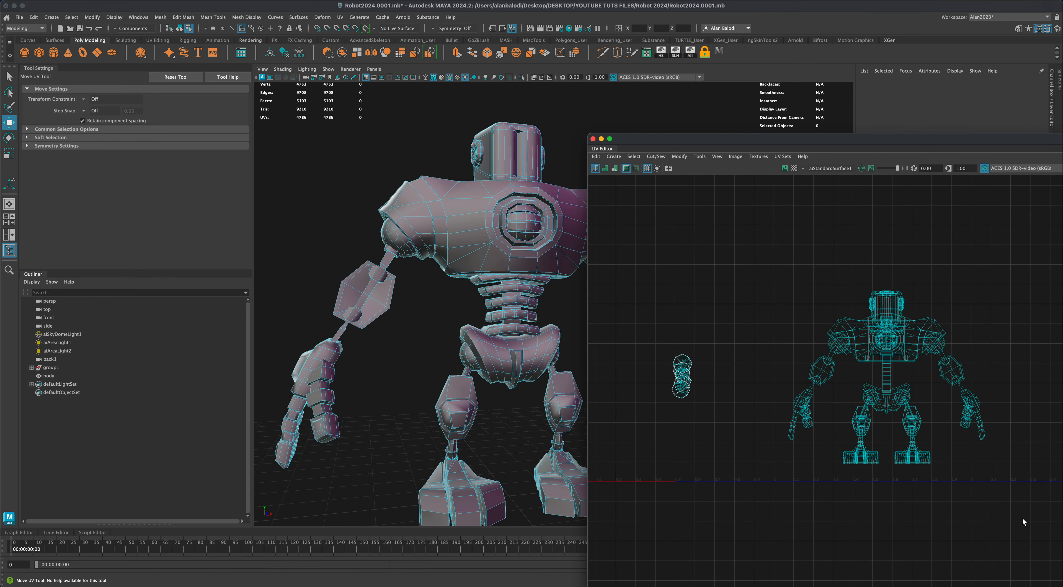
scroll(847, 509, down, 1)
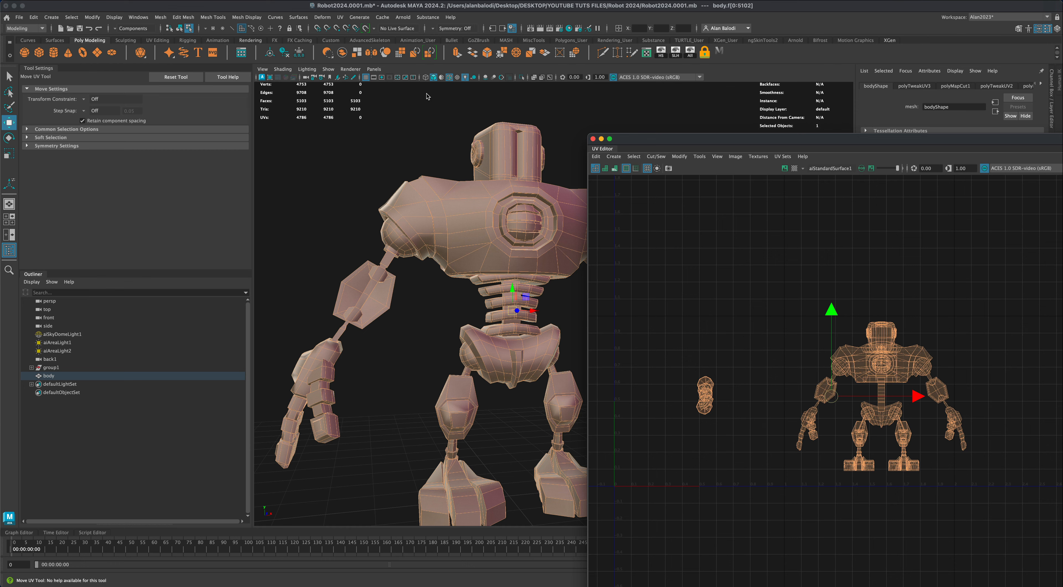
click(340, 17)
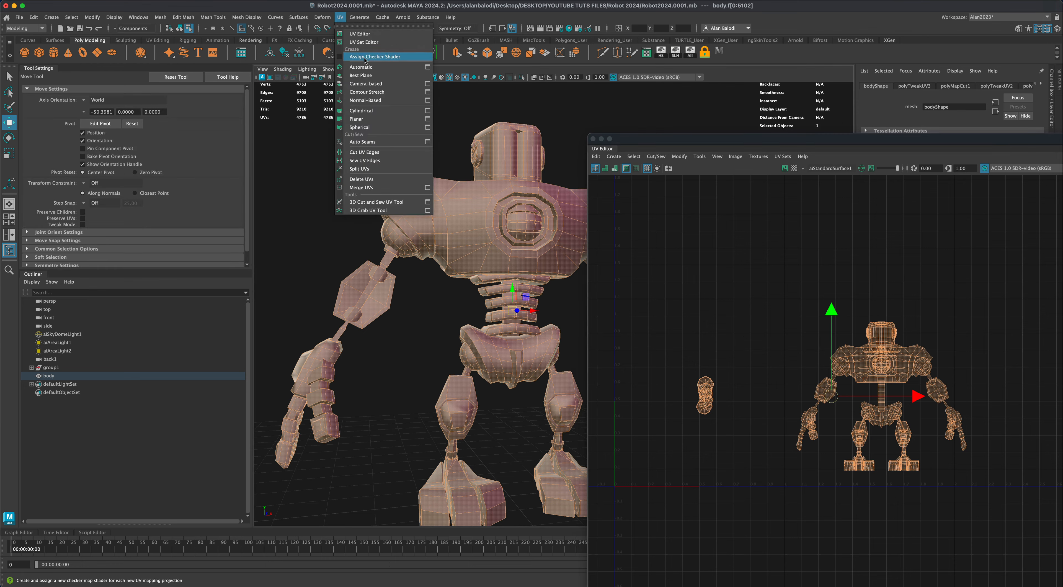
click(382, 68)
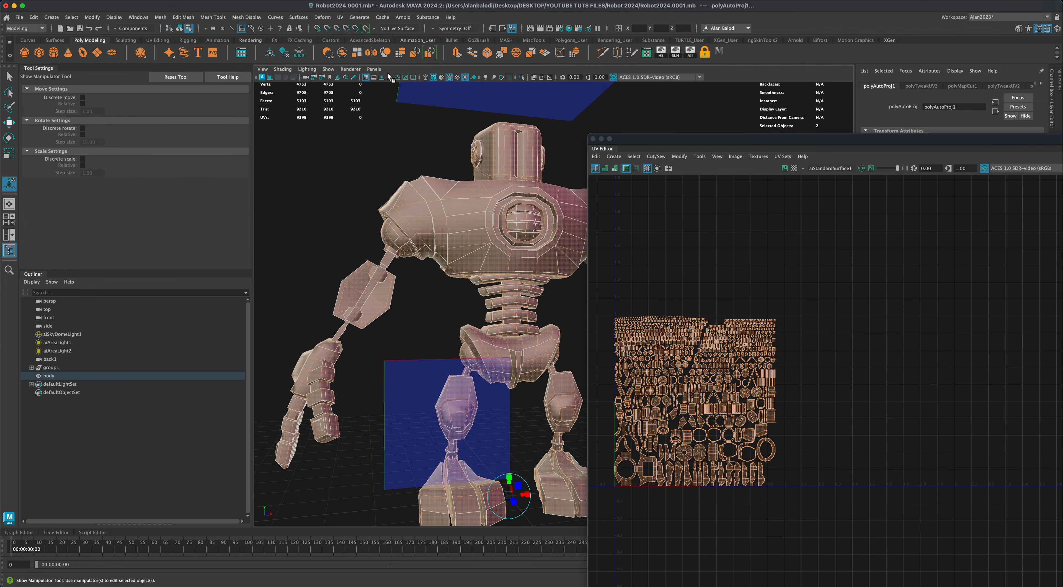
Examine the automatic UV layout and the projection planes around the robot.
alt+middle_drag(816, 404, 1054, 387)
scroll(871, 383, up, 3)
scroll(872, 383, up, 3)
scroll(1011, 390, up, 3)
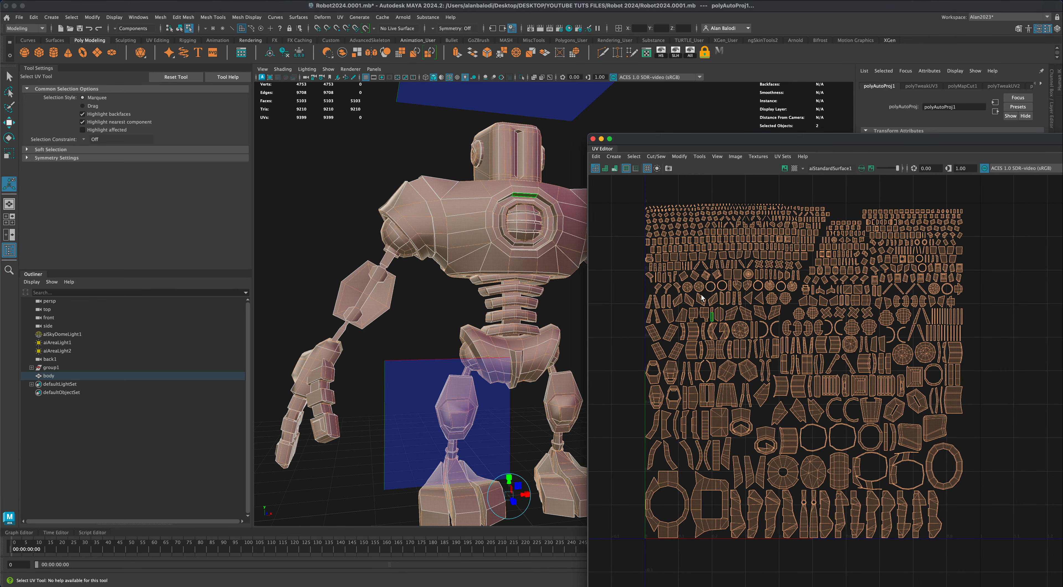
drag(659, 143, 709, 144)
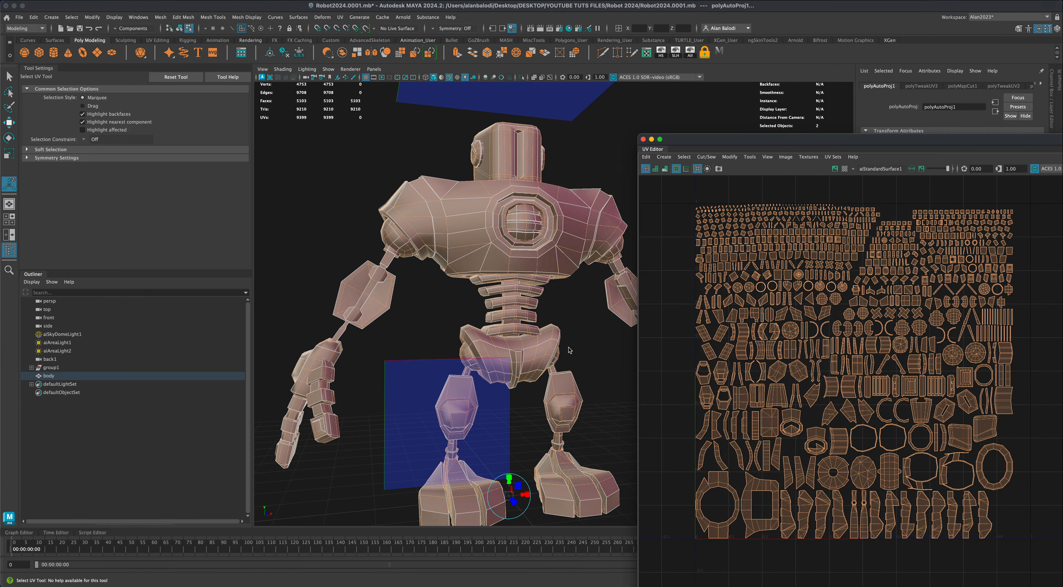
alt+drag(569, 350, 492, 277)
key(t)
alt+drag(568, 333, 536, 302)
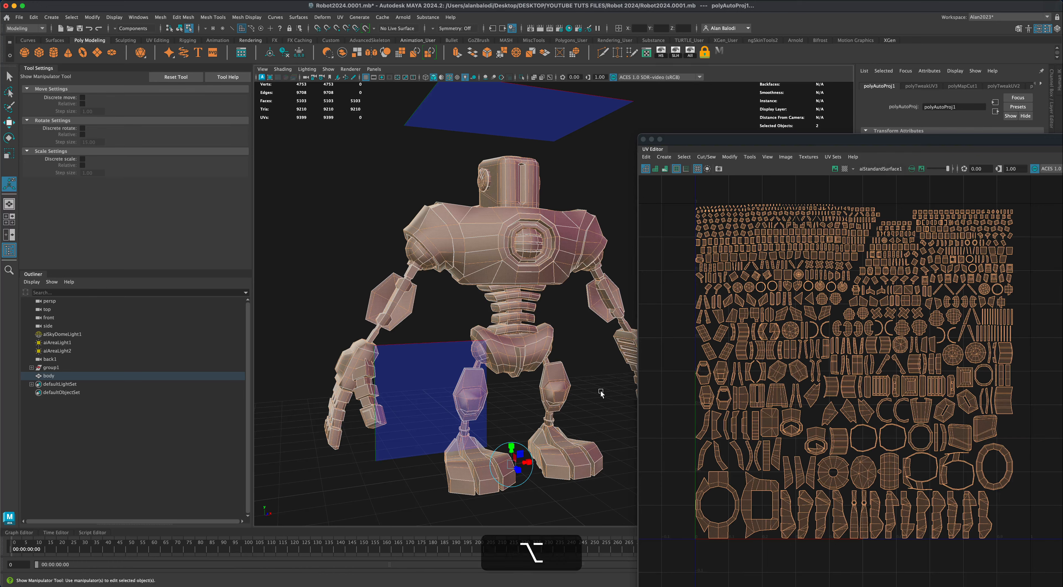
alt+drag(605, 392, 602, 395)
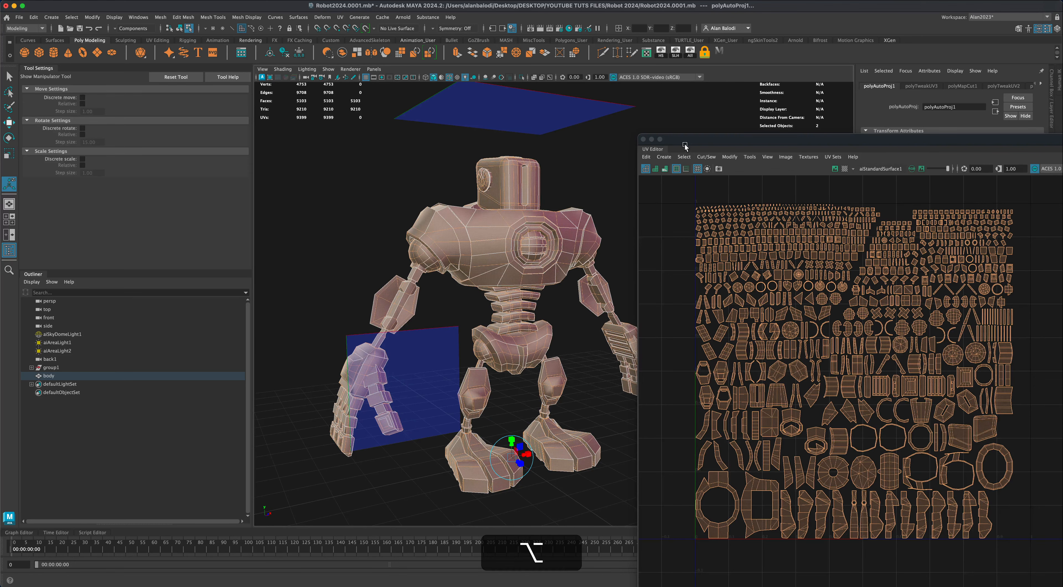
Reapply a planar UV projection to the whole body from the Z axis, fitted to the bounding box with the width/height ratio kept.
drag(684, 143, 690, 142)
click(340, 17)
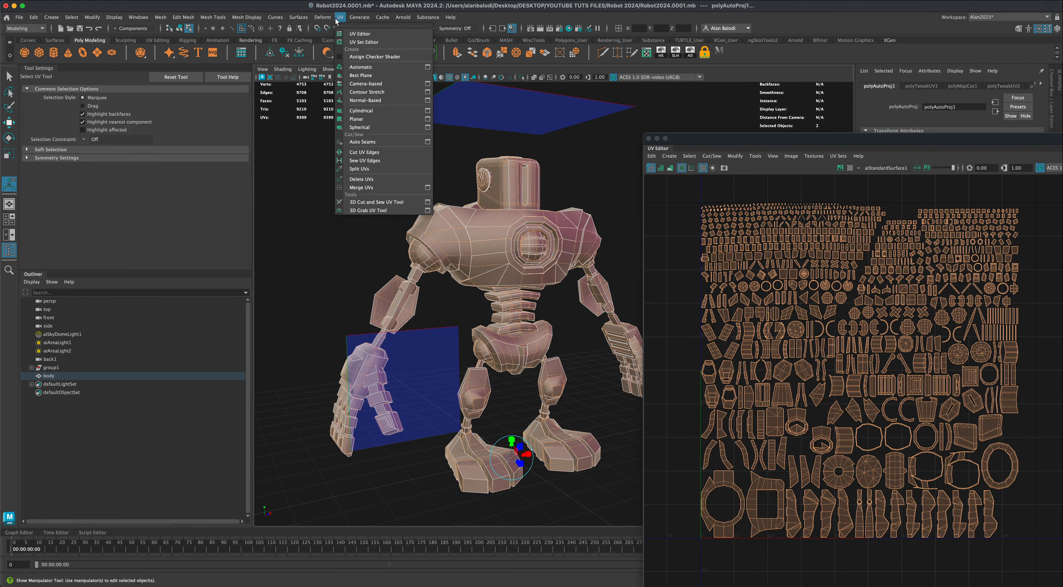
click(427, 120)
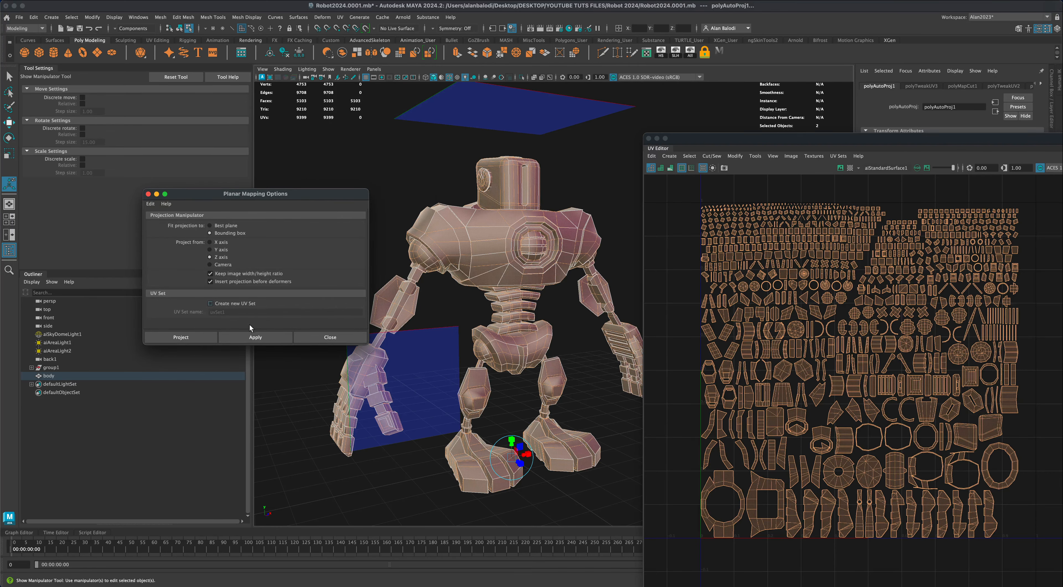
click(254, 336)
Move the newly projected body UVs sideways out of the 0–1 UV space.
scroll(728, 427, down, 5)
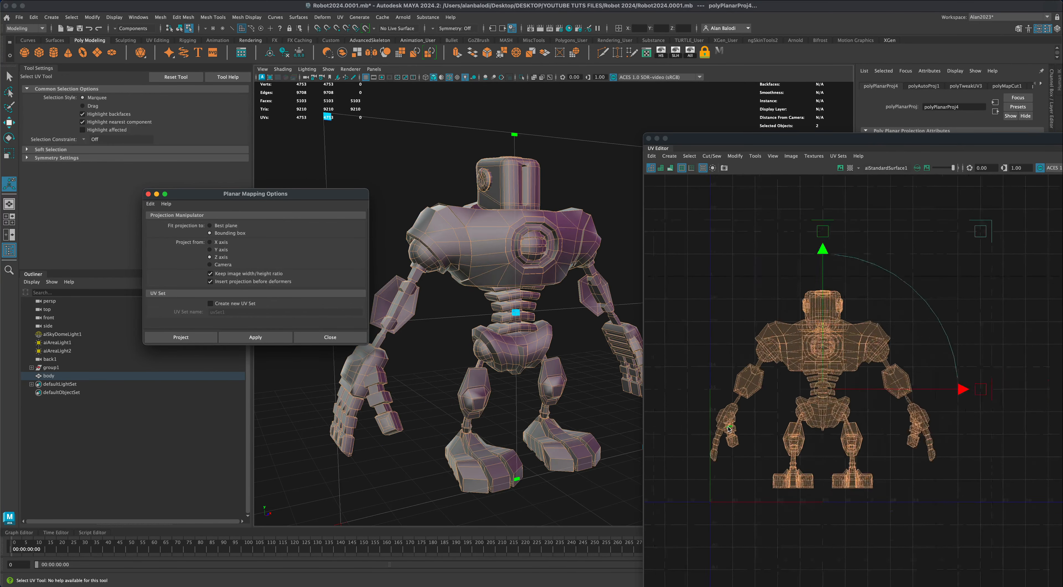
alt+middle_drag(739, 428, 729, 422)
key(w)
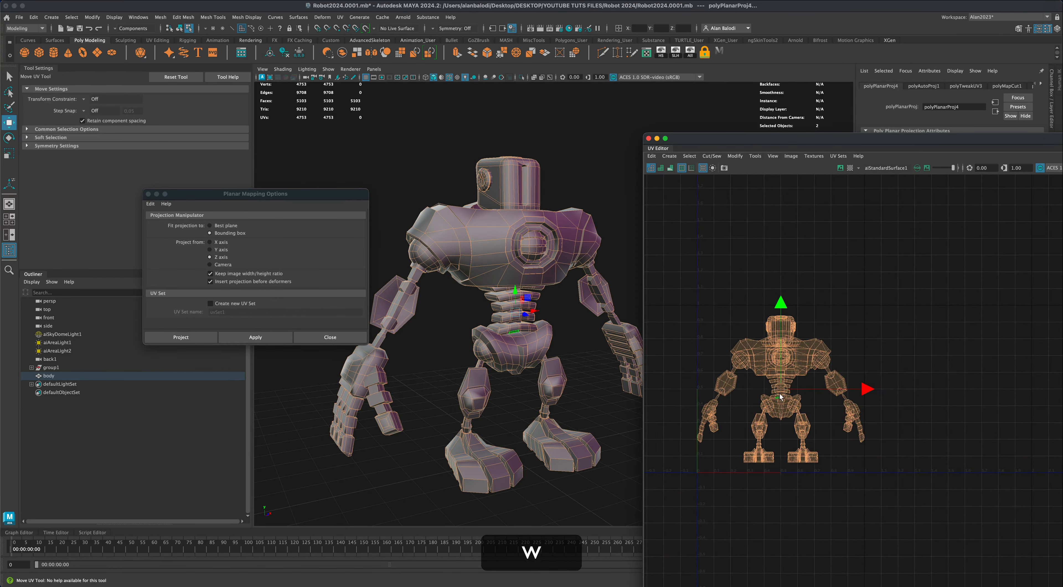
drag(780, 389, 969, 386)
scroll(790, 391, up, 3)
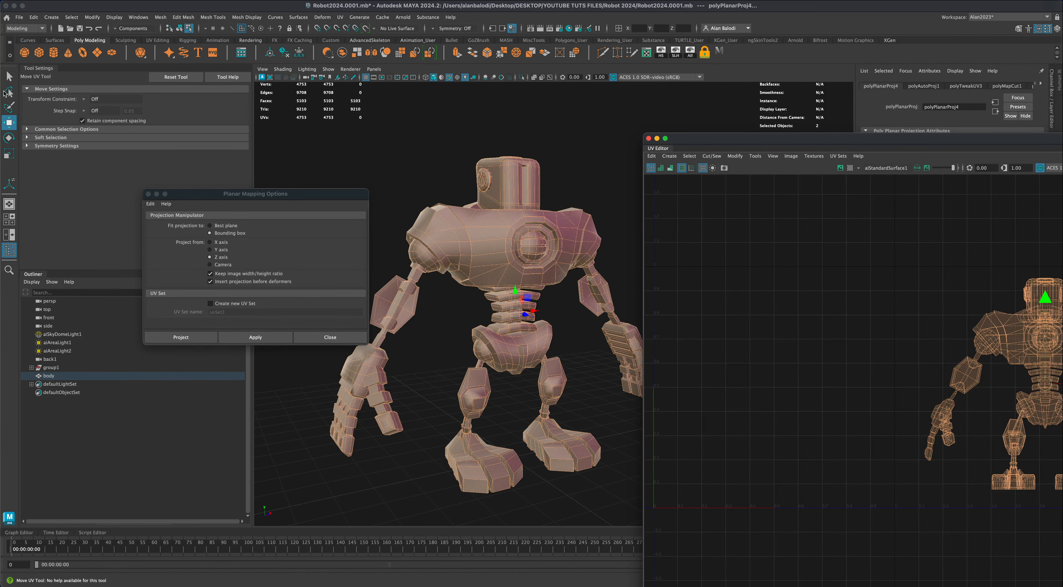
Return to face selection on the body and select the faces of the five stacked waist segments.
key(q)
right_click(495, 324)
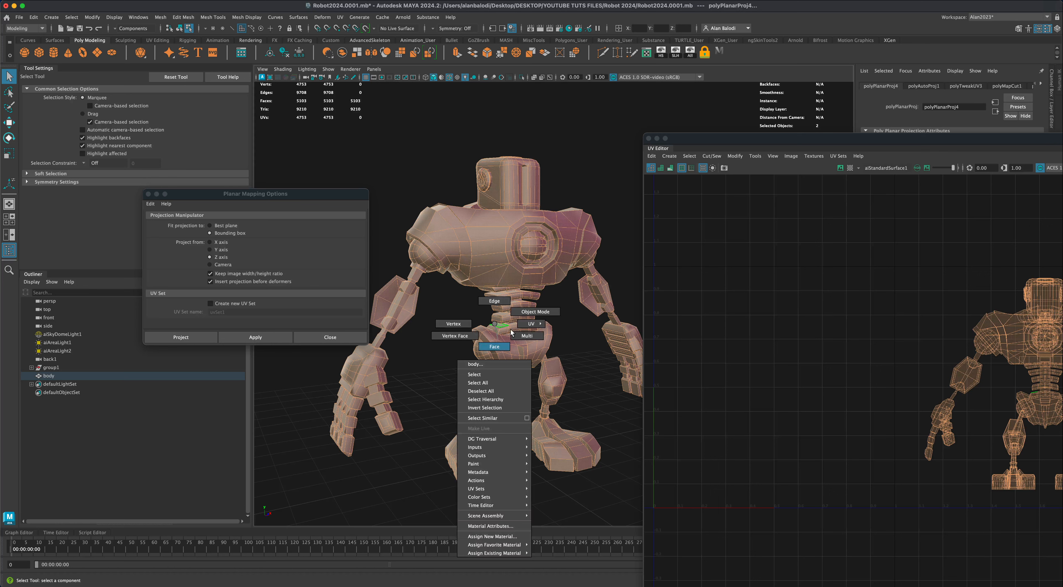
right_drag(511, 333, 497, 338)
double_click(504, 329)
shift+double_click(502, 317)
shift+double_click(501, 309)
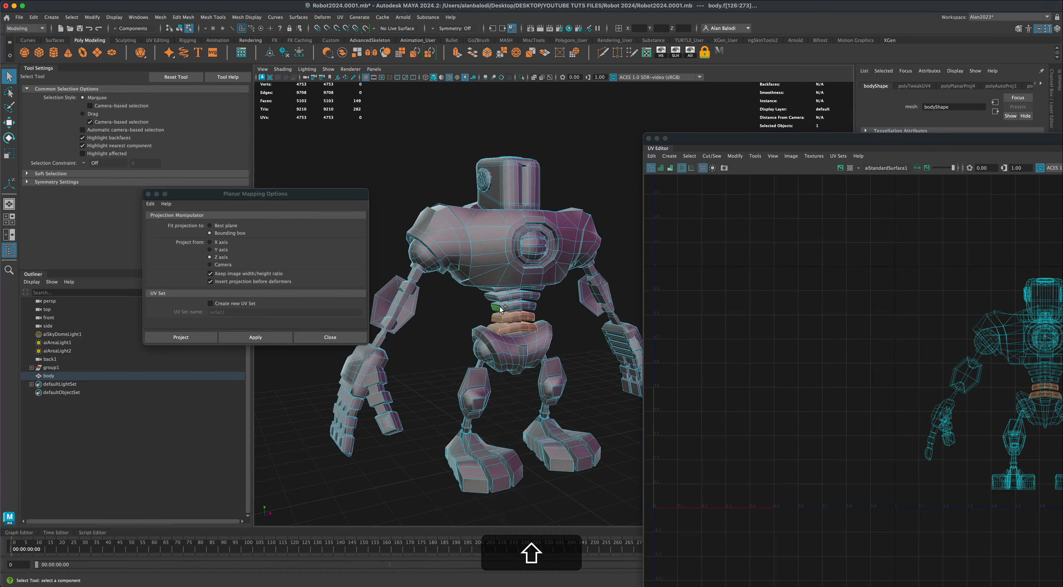
shift+double_click(501, 309)
shift+double_click(498, 294)
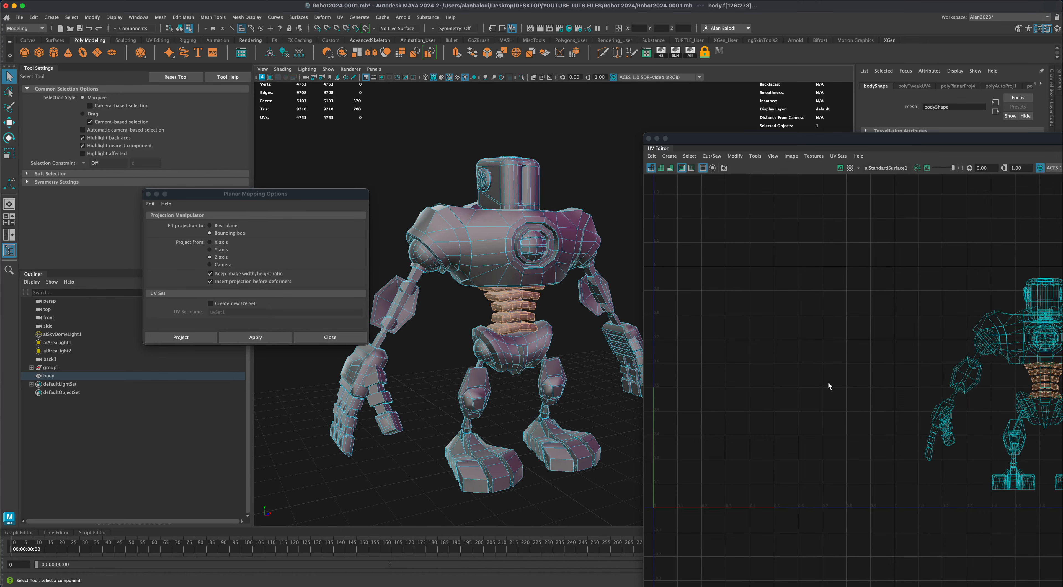
Separate the waist segments' UVs from the projected body by moving them to the middle of the 0–1 UV space.
key(w)
drag(1040, 381, 768, 387)
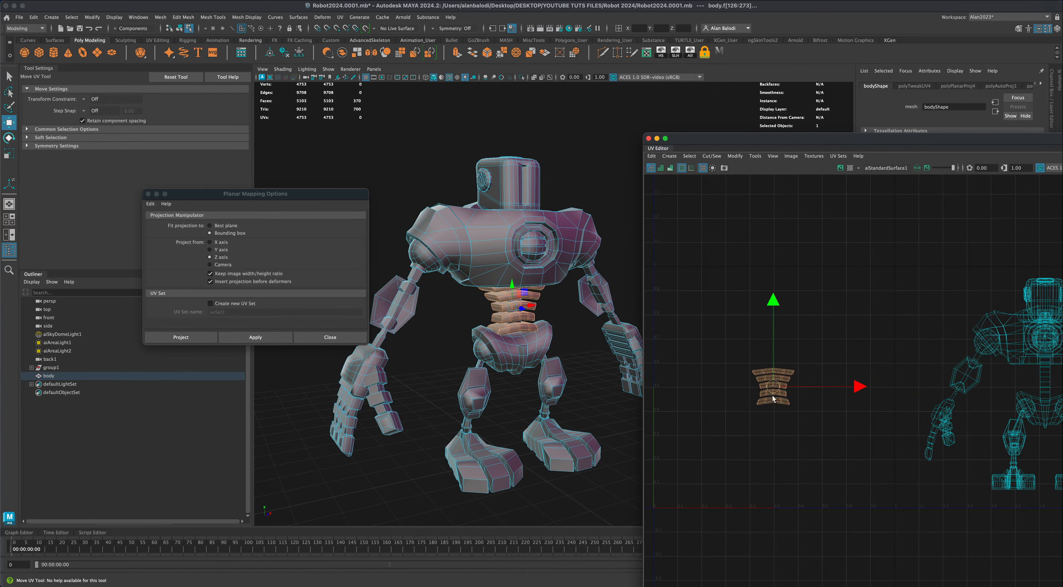
scroll(790, 438, down, 2)
alt+middle_drag(789, 439, 795, 420)
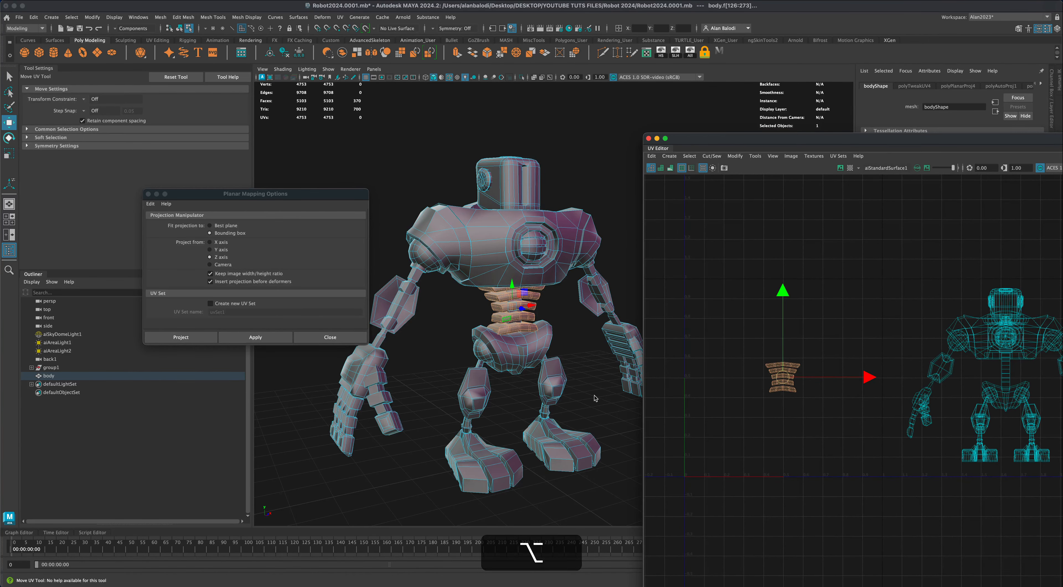
Isolate the selected waist segments in the viewport and view them from a raised angle.
alt+right_drag(595, 396, 593, 377)
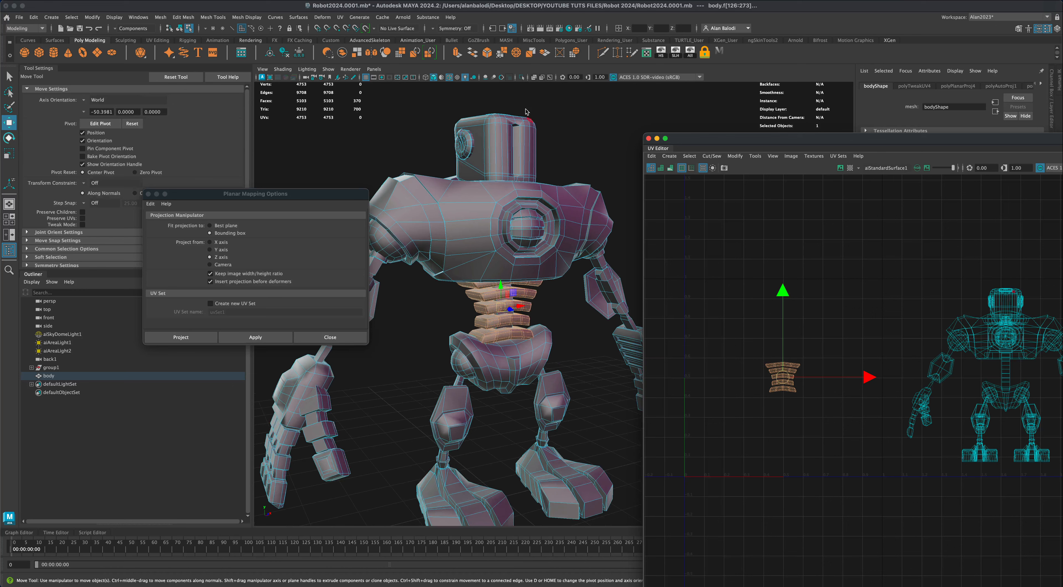
click(522, 77)
alt+drag(551, 198, 571, 282)
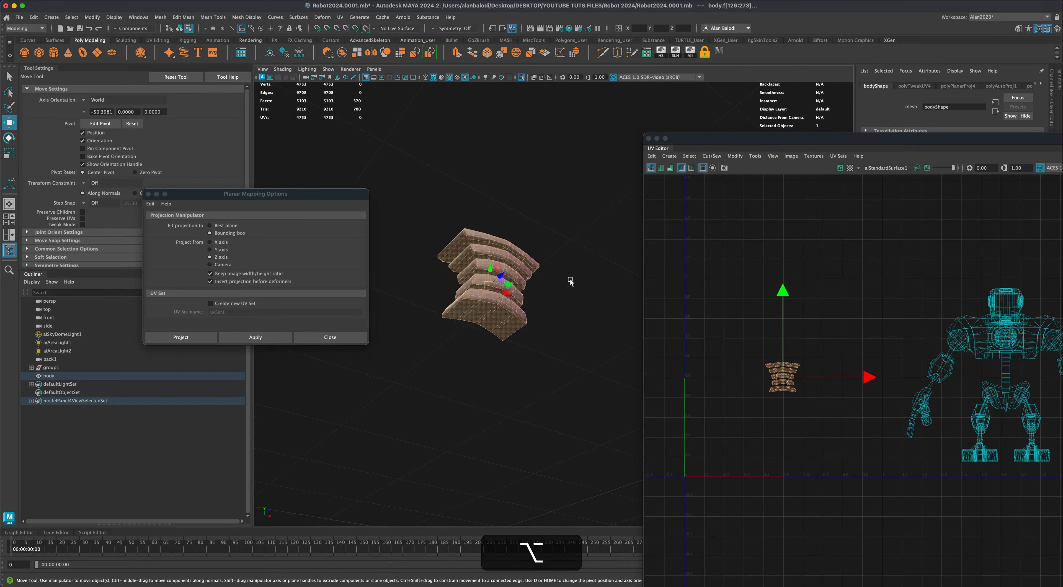
Switch to face selection on the isolated waist segments and select all underside faces of the lowest segment.
alt+scroll(565, 296, up, 5)
alt+middle_drag(549, 302, 599, 316)
alt+scroll(583, 311, up, 2)
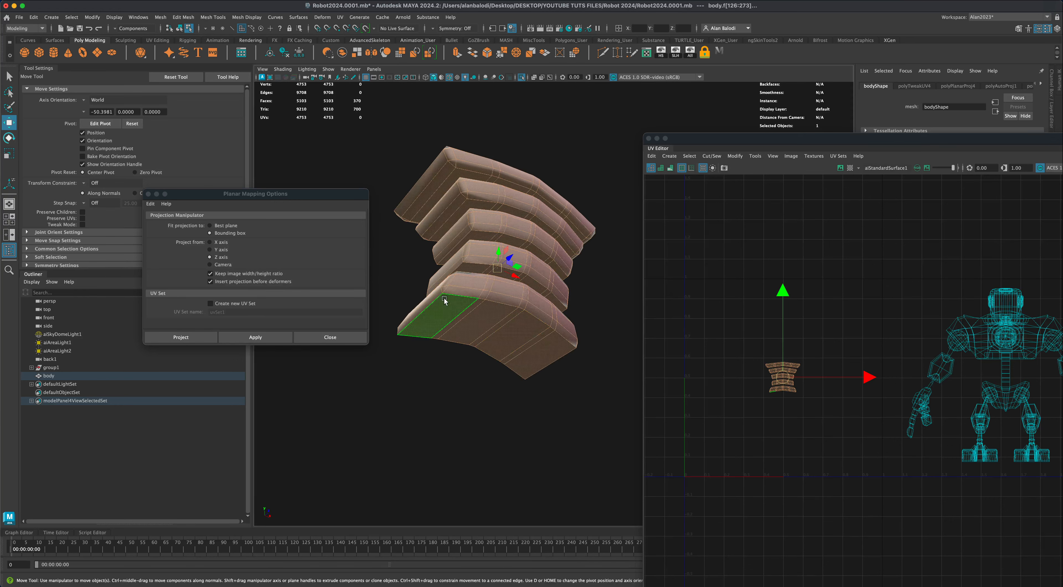
right_drag(537, 340, 540, 358)
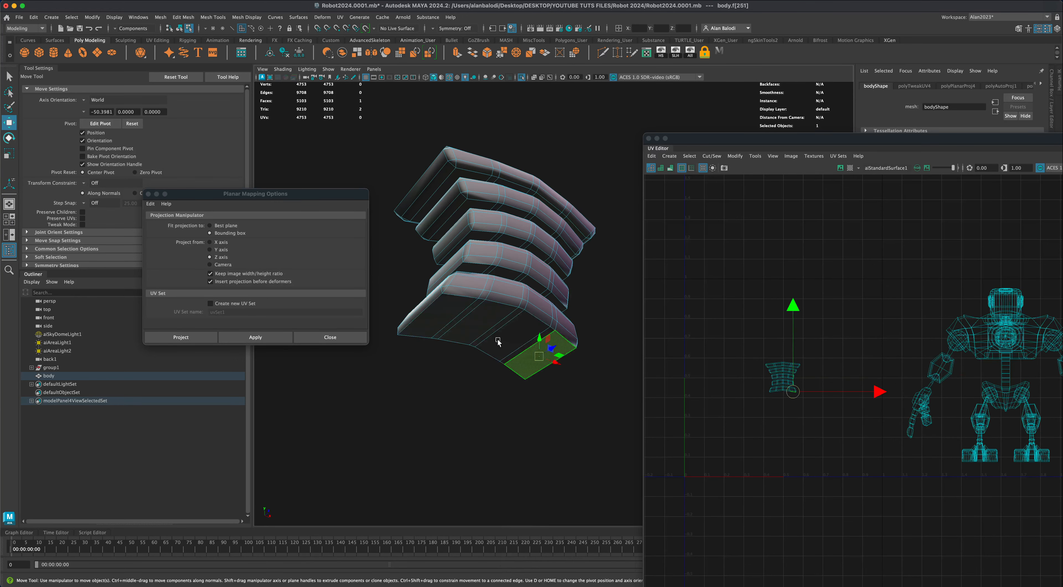
shift+double_click(443, 314)
click(9, 76)
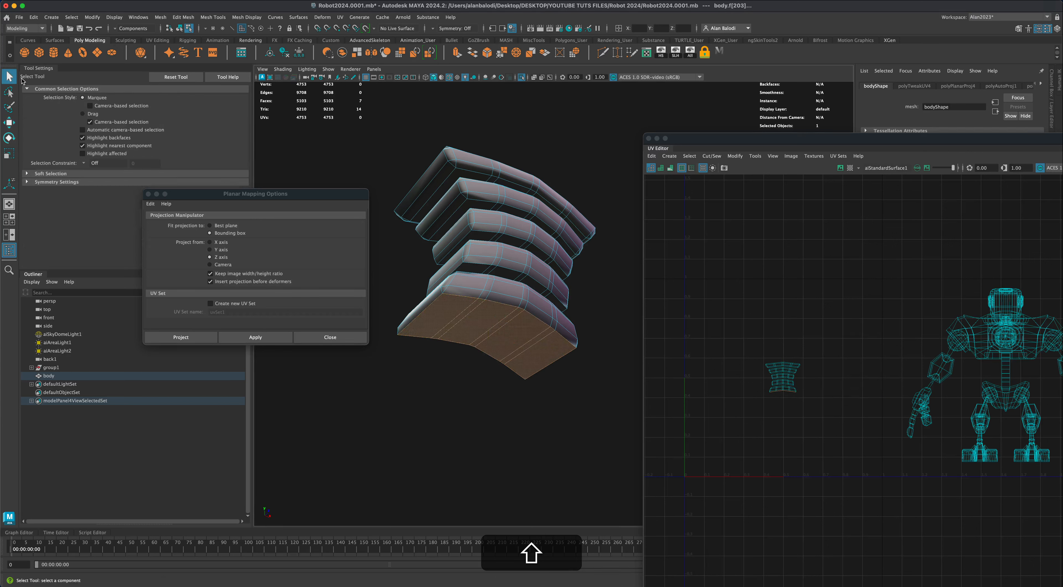
Add the underside faces of the other four waist segments to the selection.
alt+drag(447, 286, 452, 283)
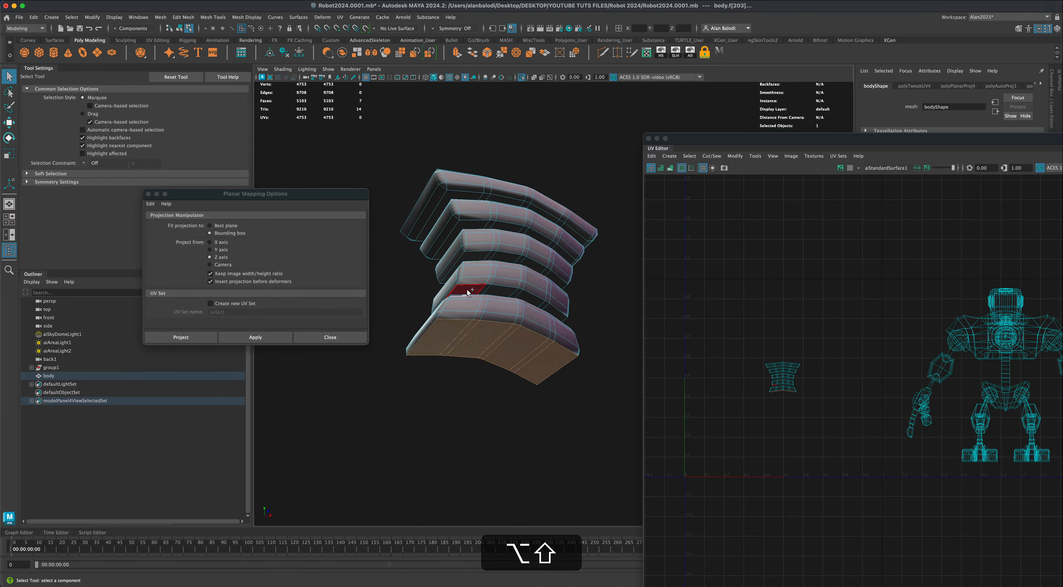
shift+click(468, 289)
shift+double_click(556, 314)
mouse_move(557, 314)
alt+shift+mouse_down()
mouse_move(618, 316)
mouse_move(555, 300)
alt+shift+mouse_up()
shift+double_click(467, 300)
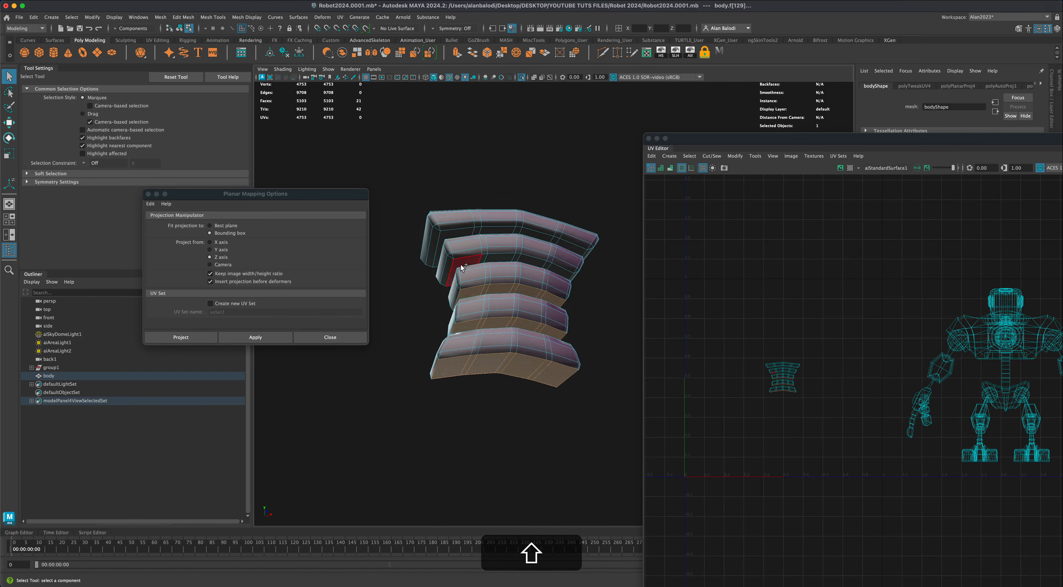
shift+double_click(561, 271)
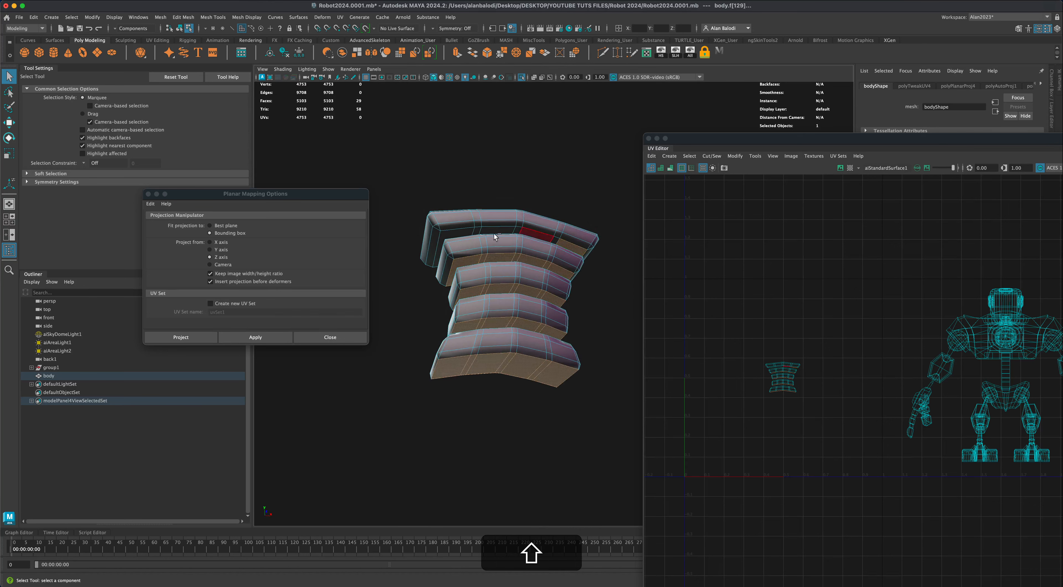
shift+double_click(447, 236)
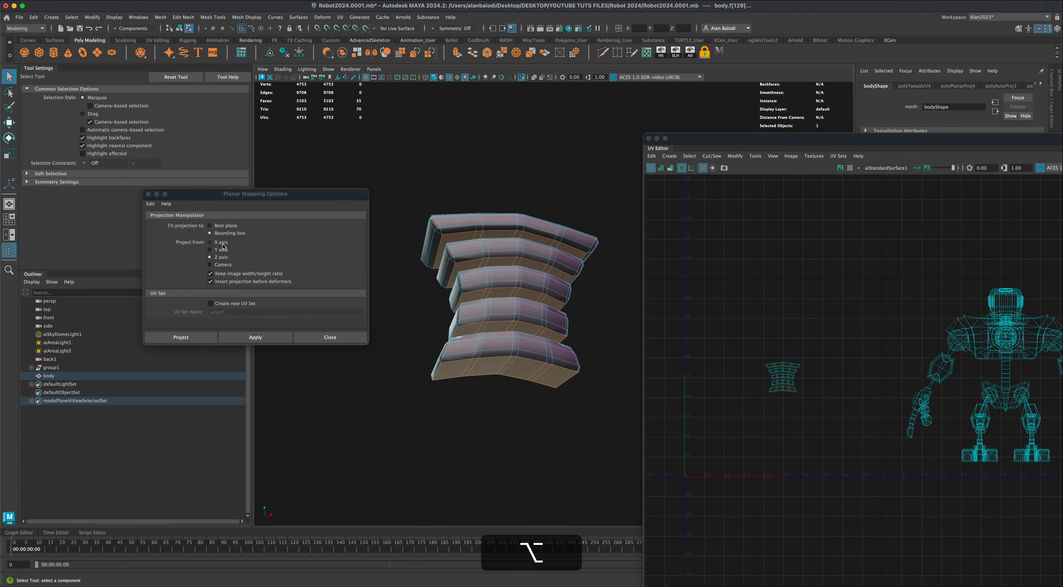
Planar-map the selected underside faces from the Y axis and unstack the resulting UV shells.
click(209, 250)
click(264, 335)
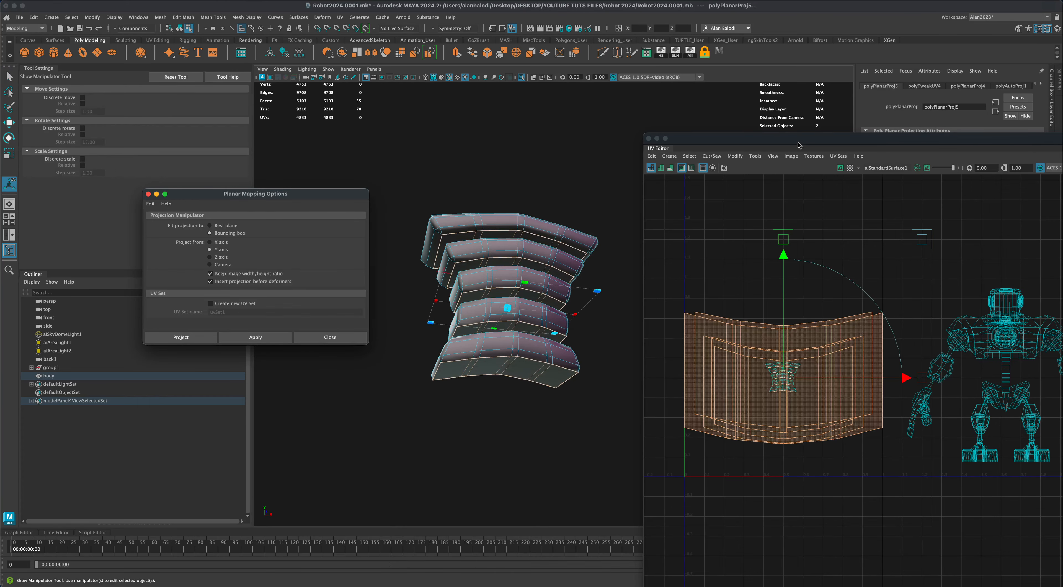
drag(800, 143, 693, 139)
scroll(731, 385, down, 5)
alt+middle_drag(731, 385, 684, 379)
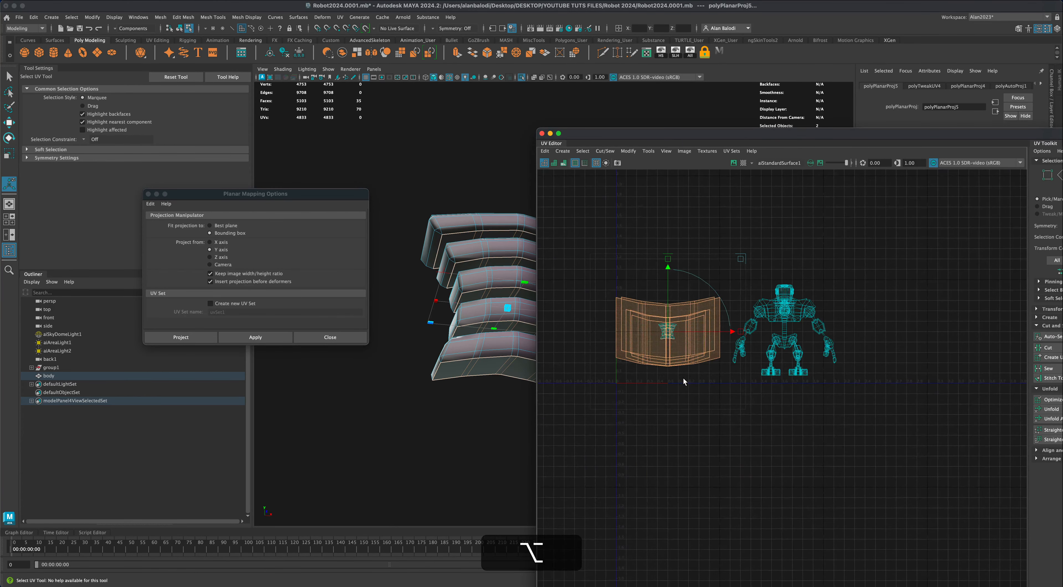
alt+middle_drag(778, 424, 764, 417)
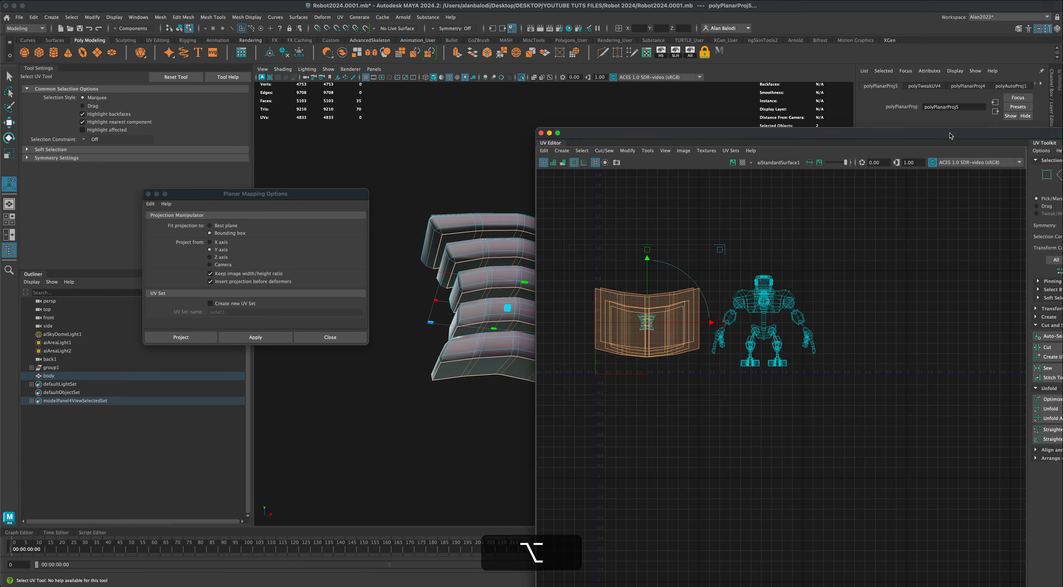
drag(961, 137, 863, 120)
click(956, 442)
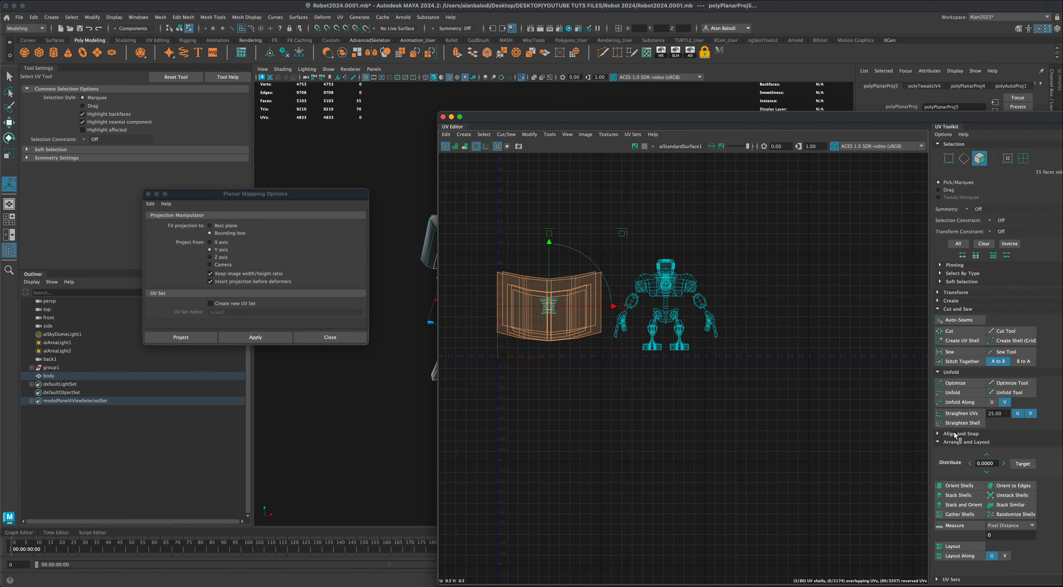
click(959, 434)
scroll(957, 486, down, 3)
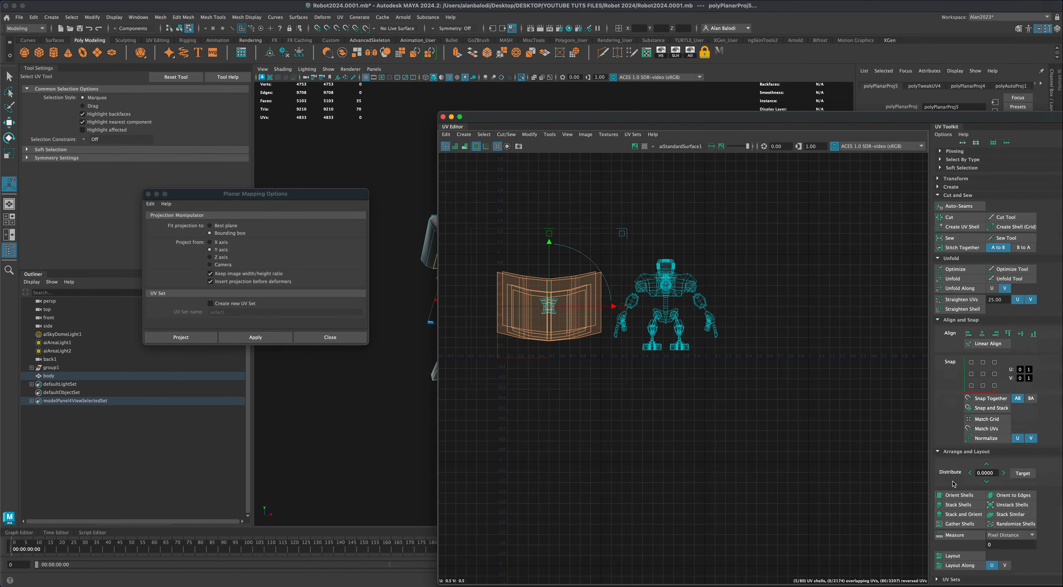
click(1017, 505)
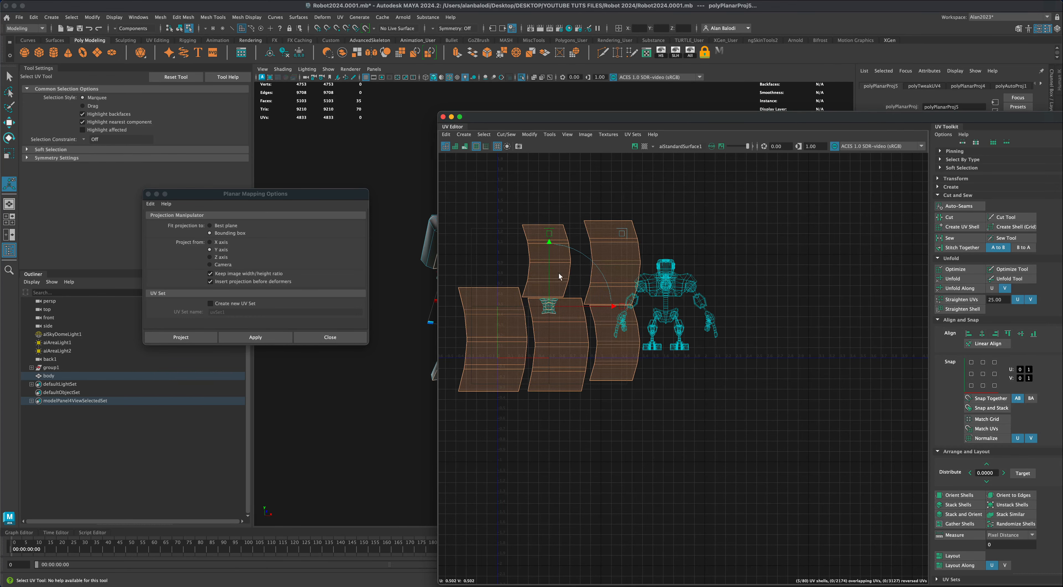
Move the unstacked underside shells diagonally up and out of the 0–1 UV space.
scroll(628, 415, down, 2)
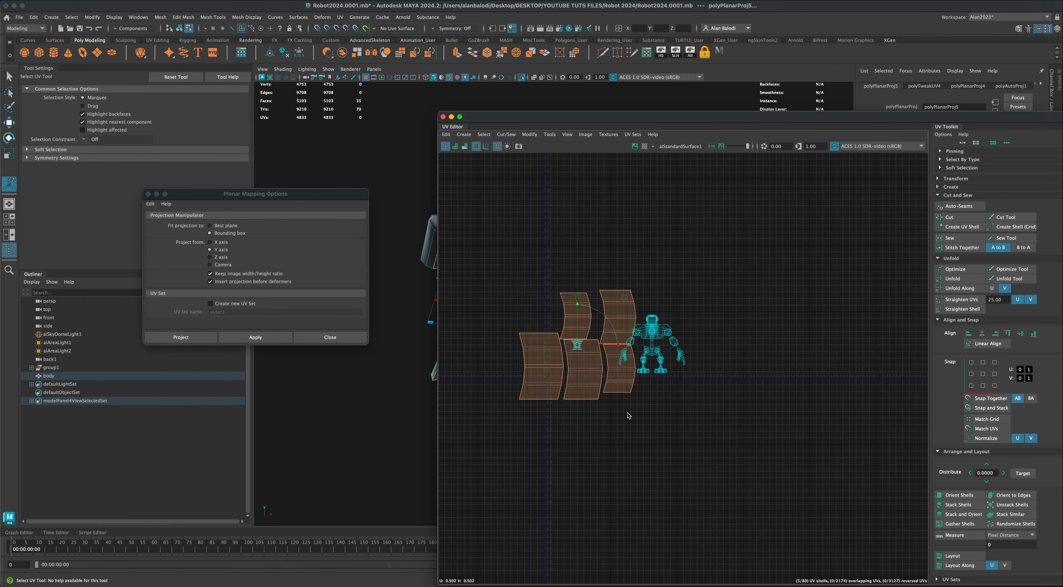
key(w)
drag(578, 346, 518, 257)
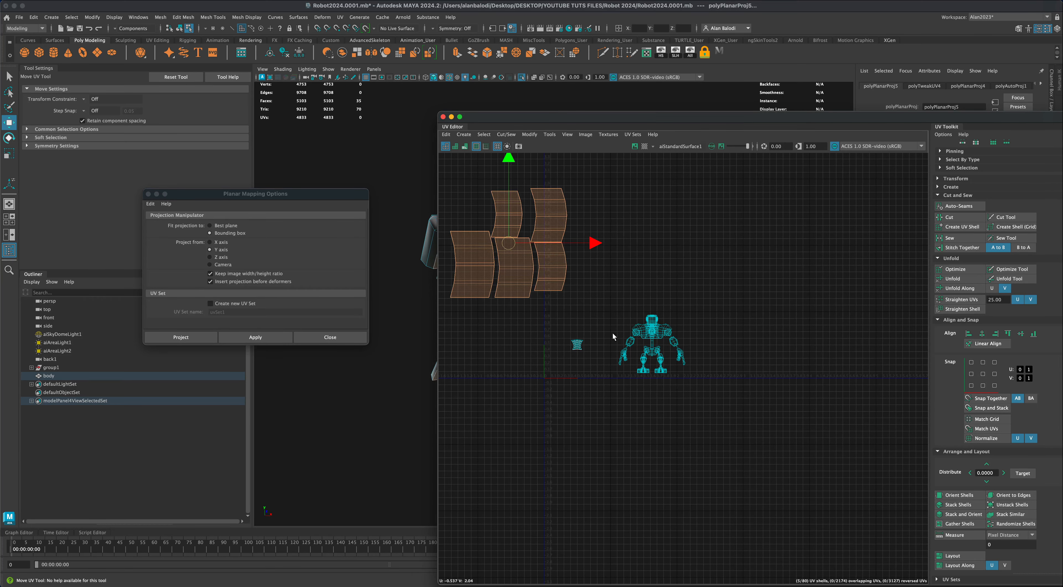
Select the remaining waist segment shells in the 0–1 UV space and planar-map them from the Y axis.
scroll(578, 332, up, 3)
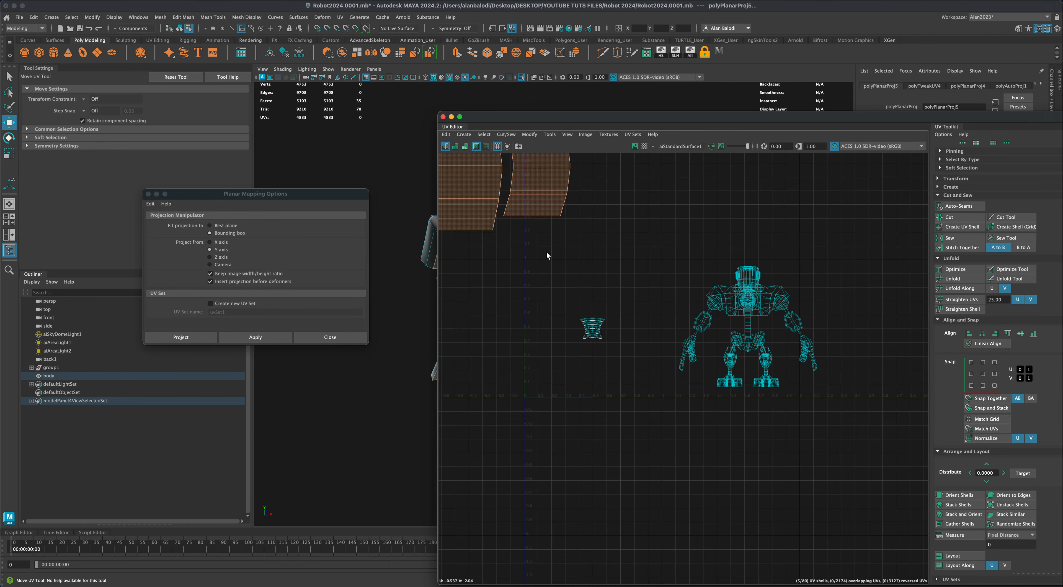
scroll(670, 394, down, 3)
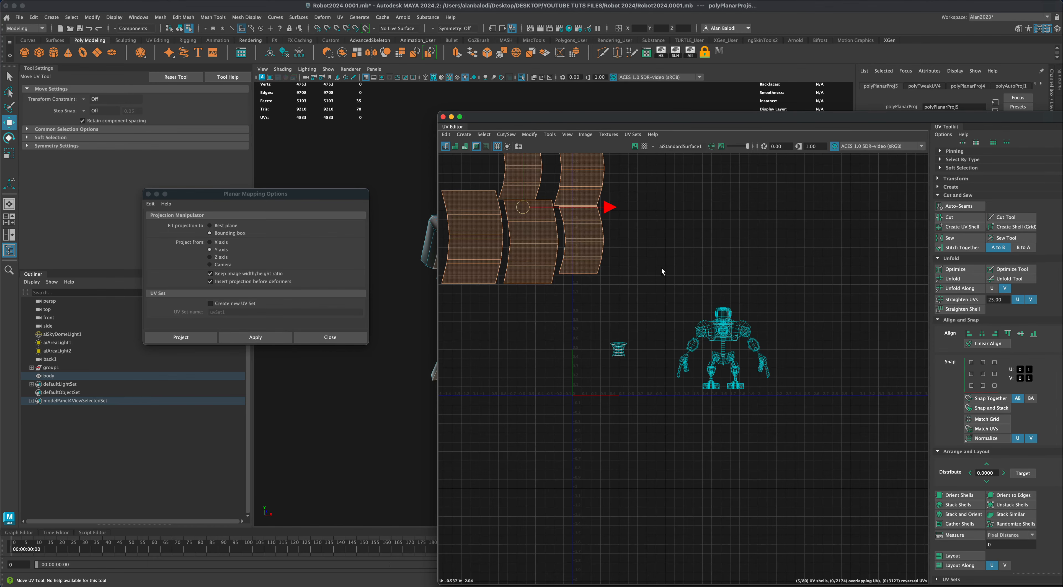
alt+middle_drag(662, 269, 690, 264)
scroll(693, 287, up, 3)
scroll(682, 277, up, 2)
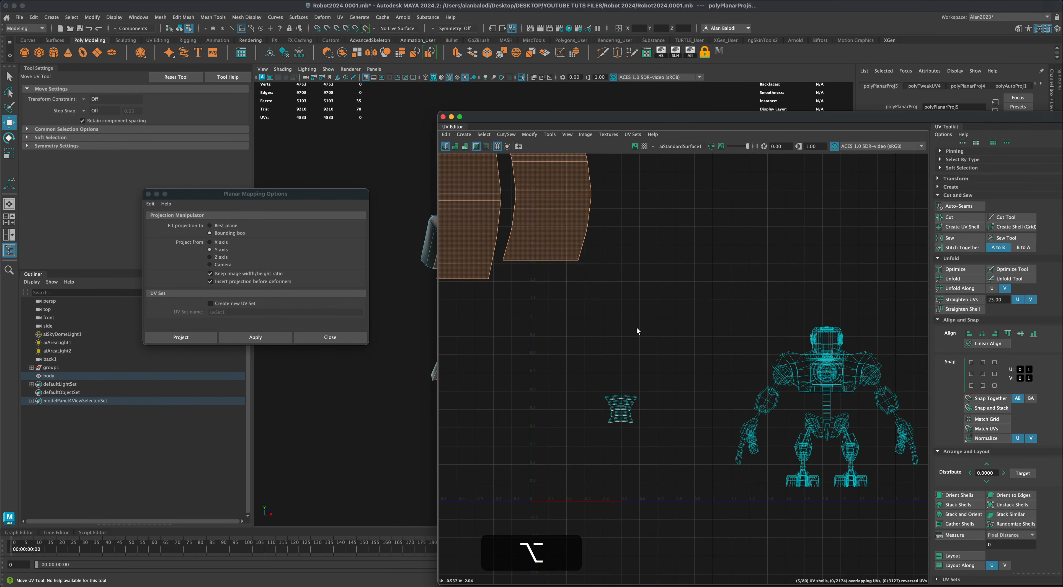
drag(648, 433, 648, 434)
drag(653, 123, 648, 115)
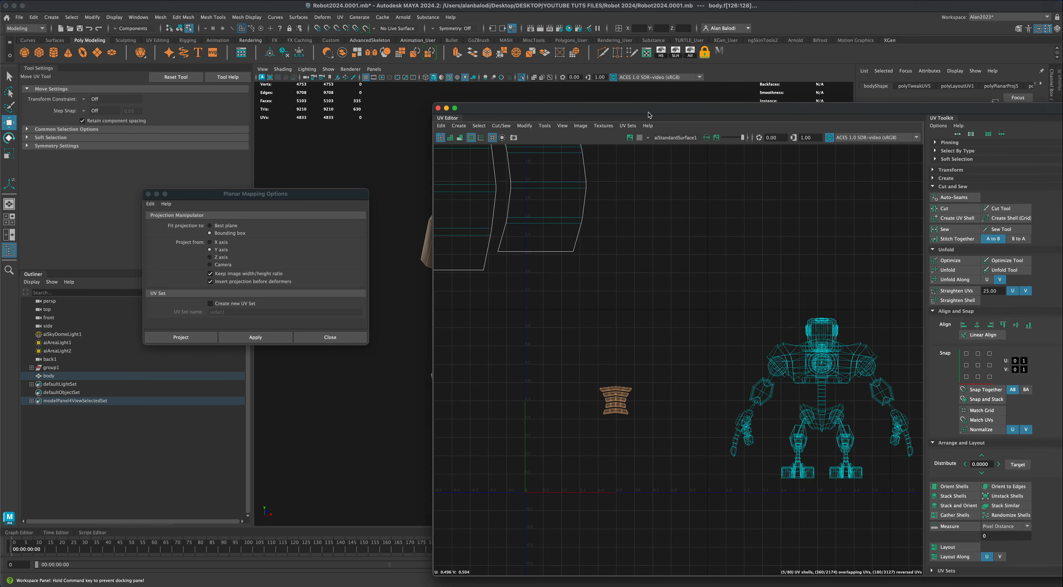
click(255, 337)
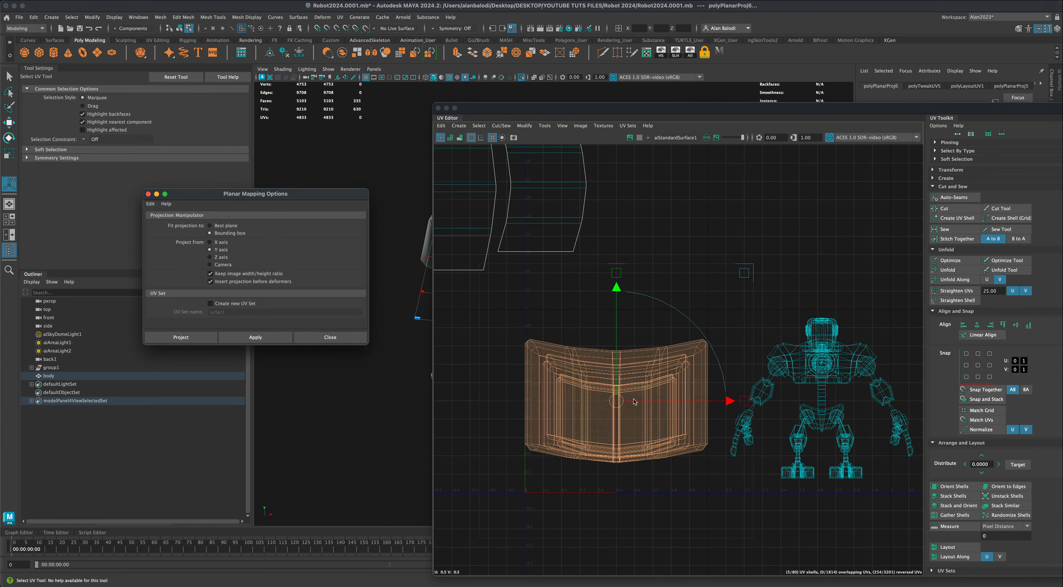
Unfold the newly projected waist shells and unstack them so they no longer overlap.
click(948, 270)
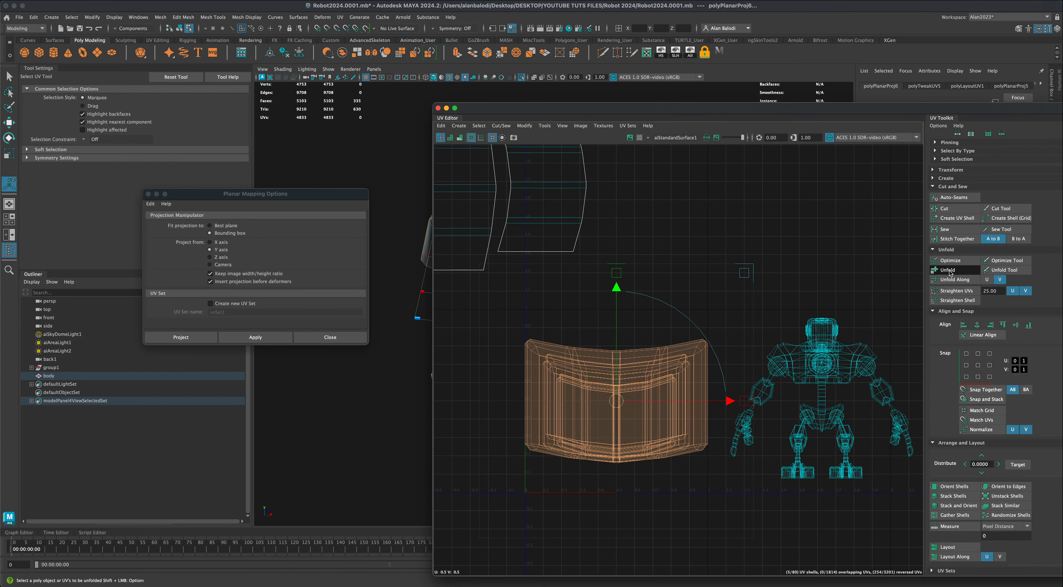
scroll(708, 505, down, 3)
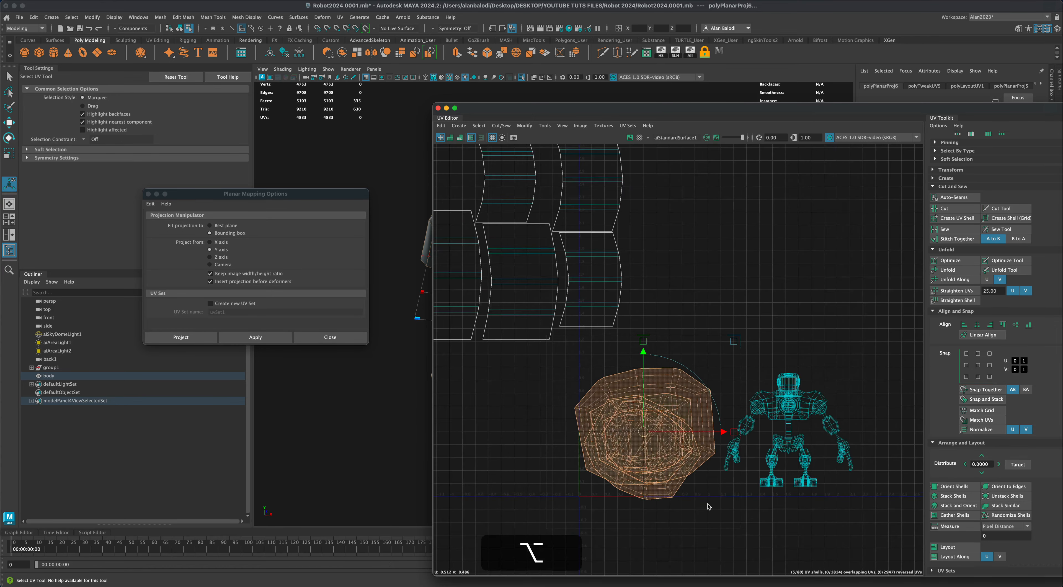
alt+middle_drag(708, 505, 708, 468)
click(1007, 515)
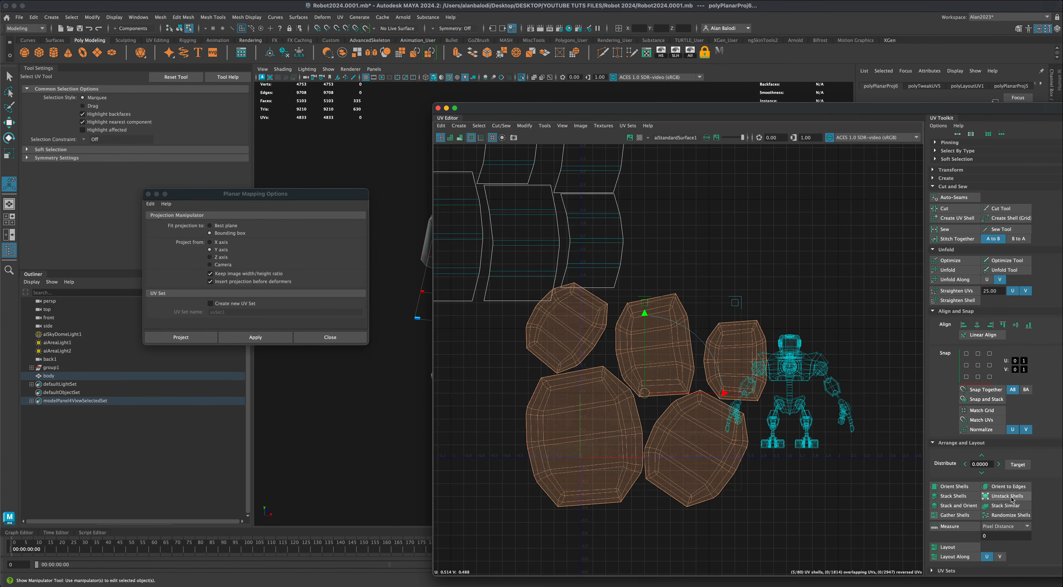
Move the unfolded waist shells above the 0–1 UV space, beside the underside shells.
scroll(799, 479, down, 2)
scroll(798, 480, down, 2)
alt+middle_drag(799, 480, 740, 467)
scroll(776, 489, down, 3)
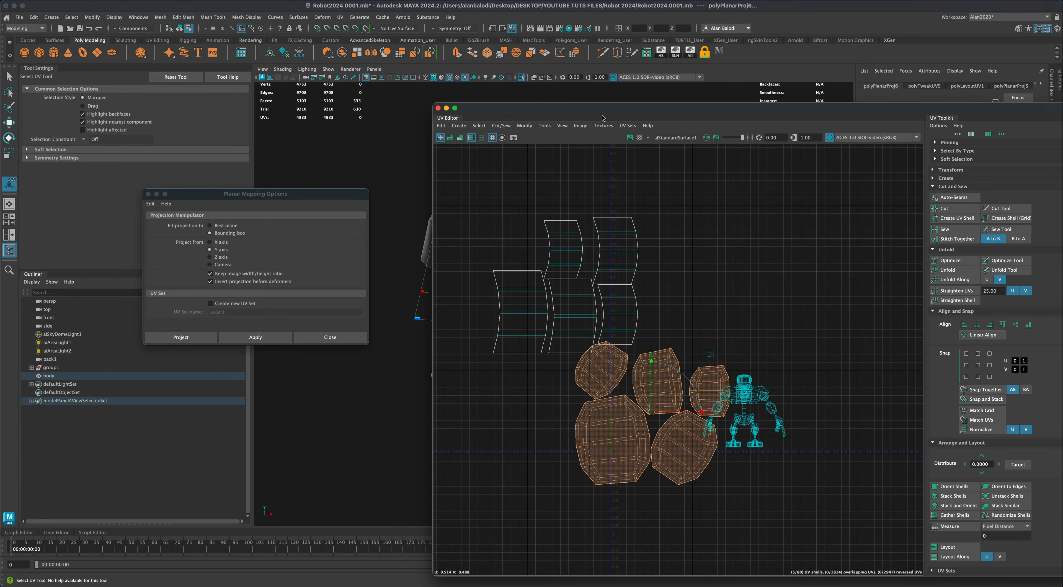
drag(602, 111, 714, 109)
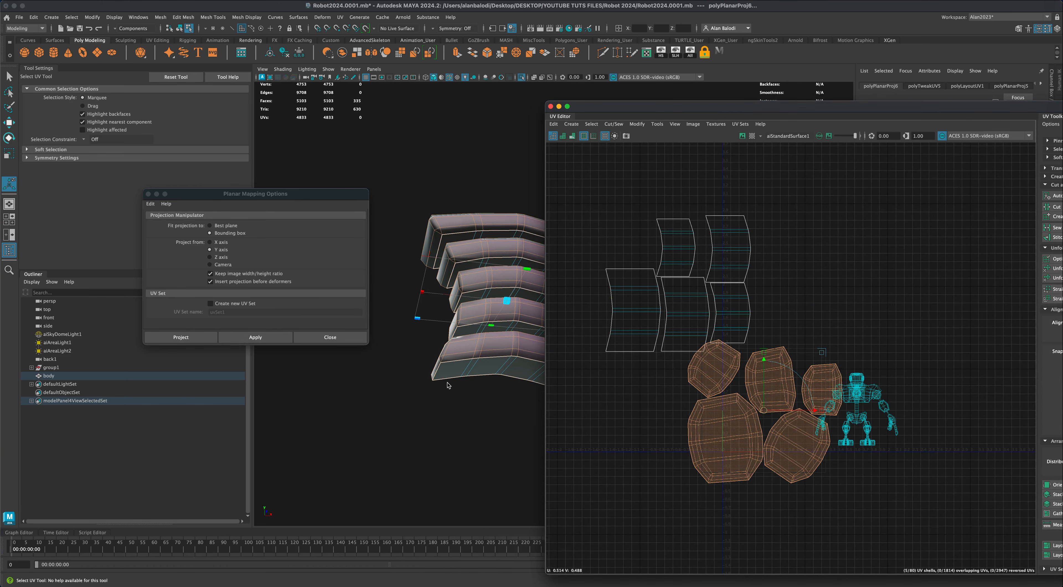
alt+drag(449, 385, 497, 387)
key(t)
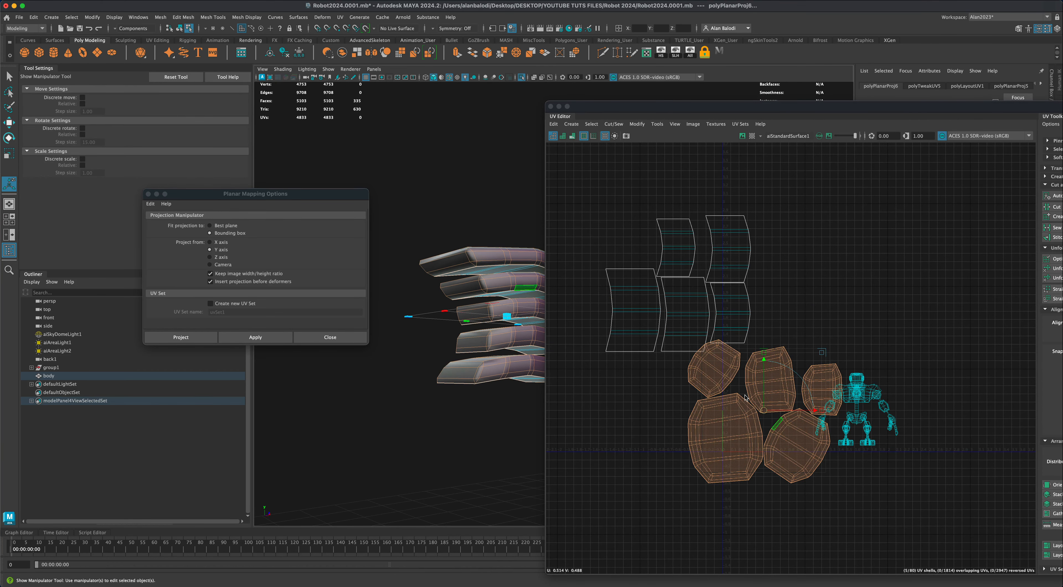
alt+right_drag(681, 512, 599, 495)
alt+scroll(601, 495, down, 5)
alt+middle_drag(601, 495, 651, 493)
alt+scroll(652, 491, down, 3)
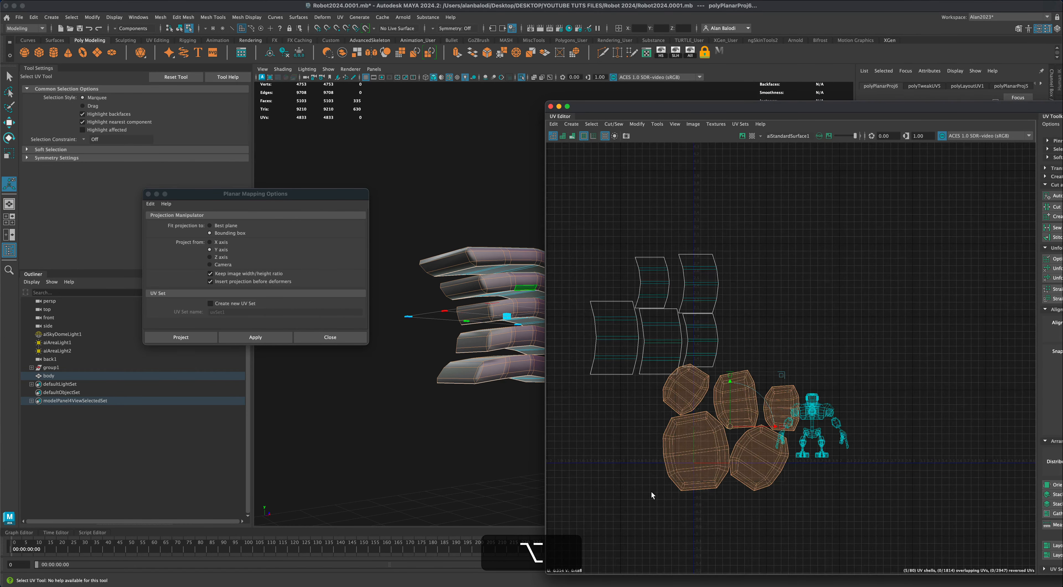
key(w)
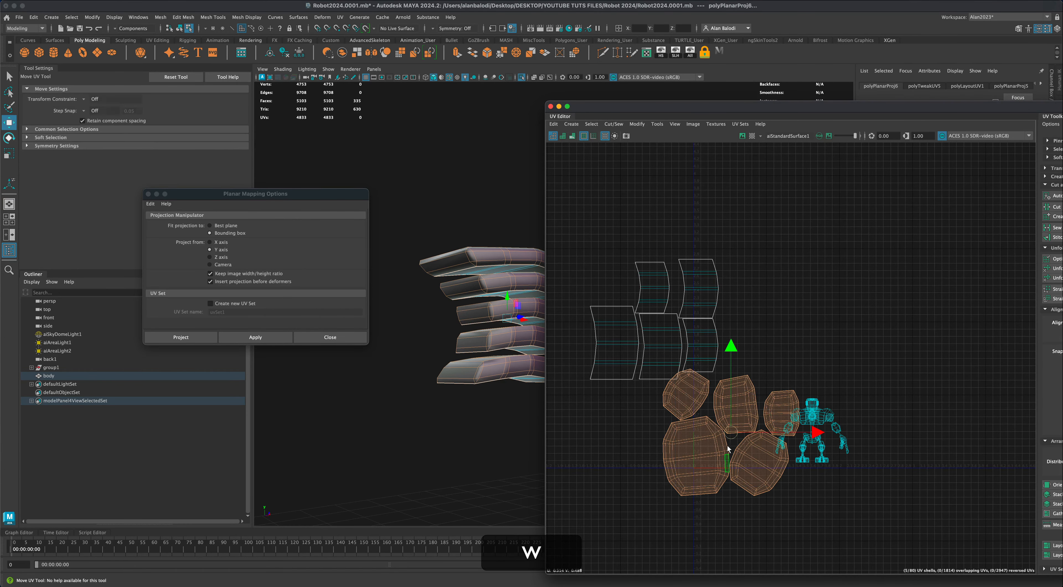
drag(741, 410, 789, 241)
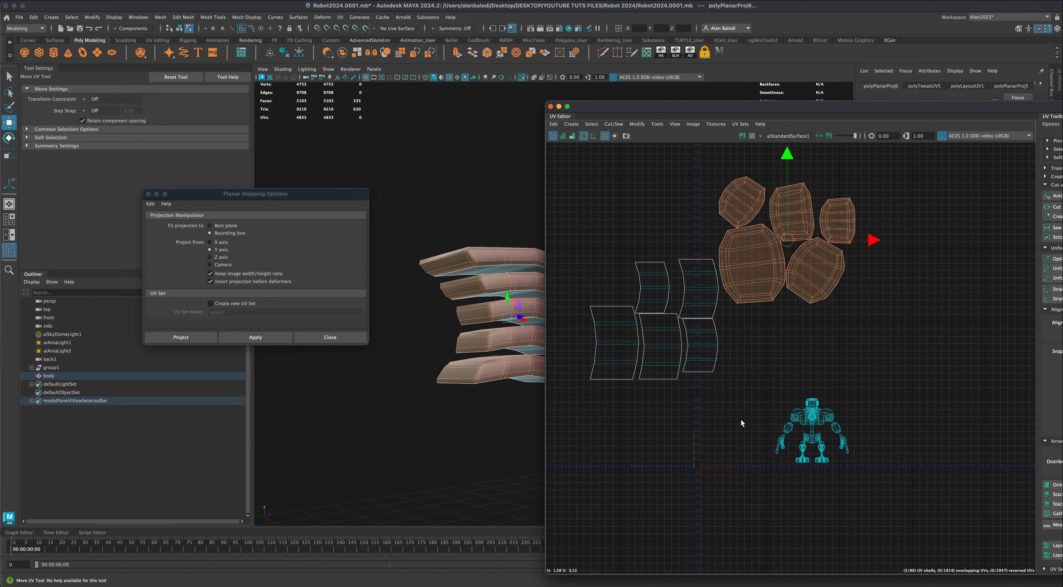
Turn off the viewport isolation of the waist segments to show the whole robot body again.
scroll(739, 420, up, 5)
alt+middle_drag(738, 419, 679, 399)
scroll(679, 399, up, 1)
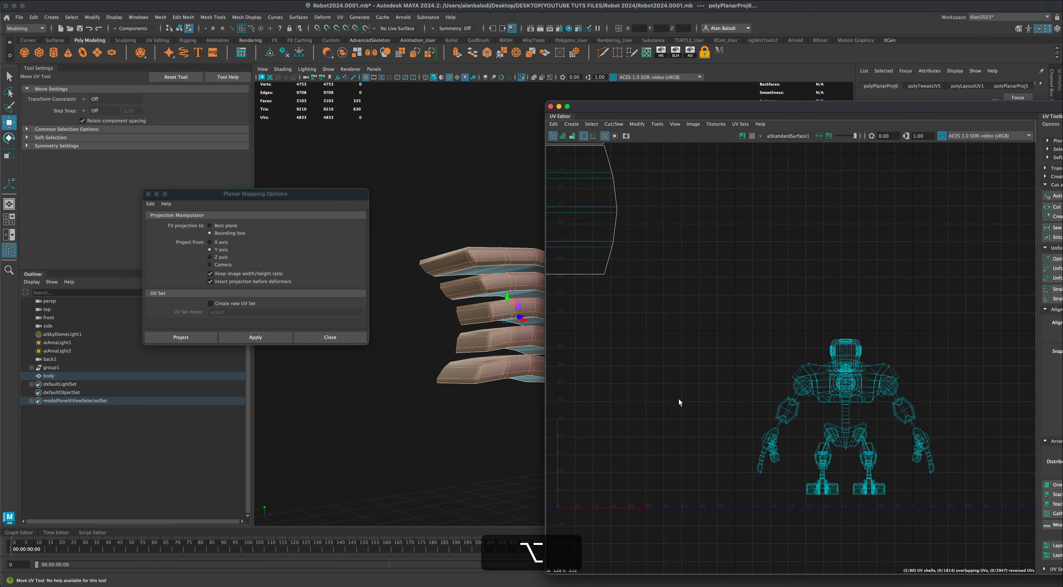
scroll(680, 403, up, 1)
click(522, 77)
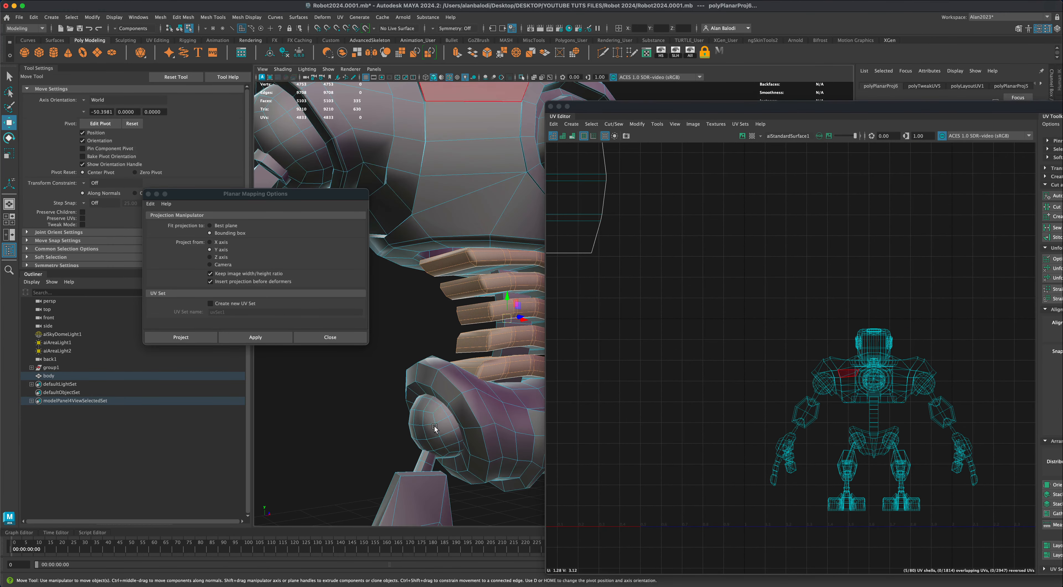
scroll(706, 418, down, 1)
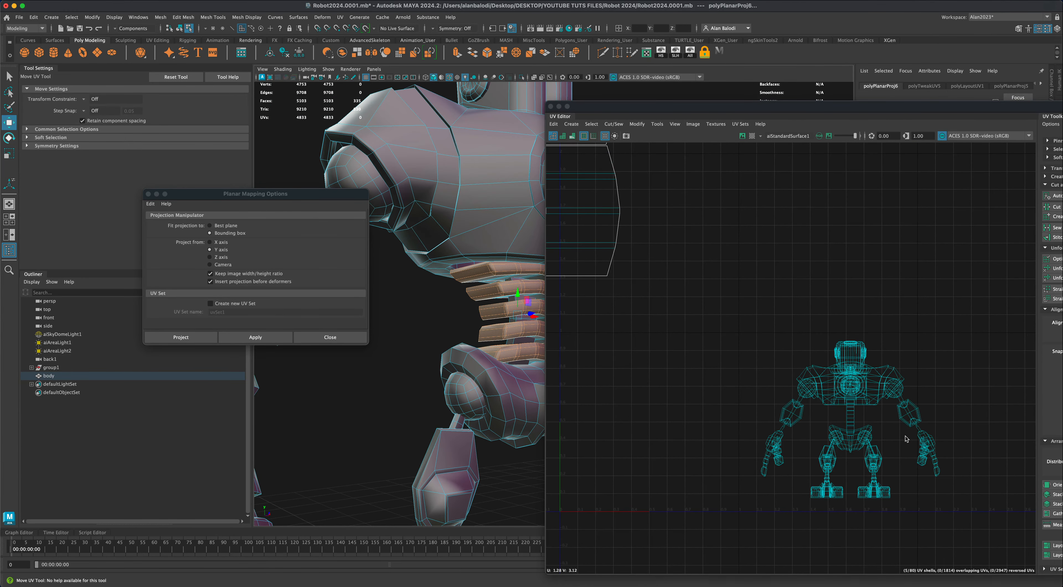
Select the central spine column's shell in the body UV layout and isolate its faces in the viewport.
click(852, 417)
drag(588, 113, 670, 115)
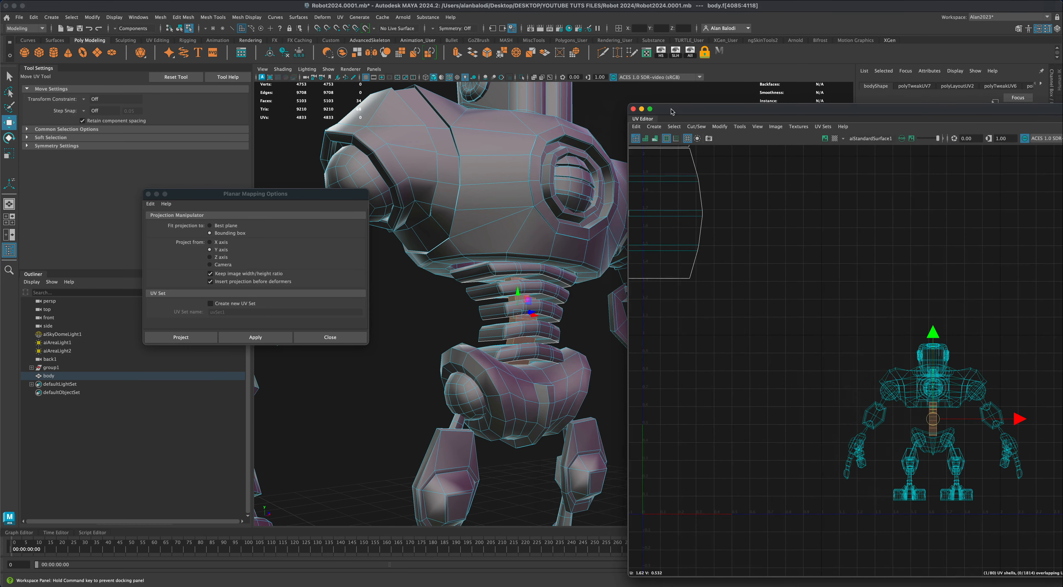
click(521, 78)
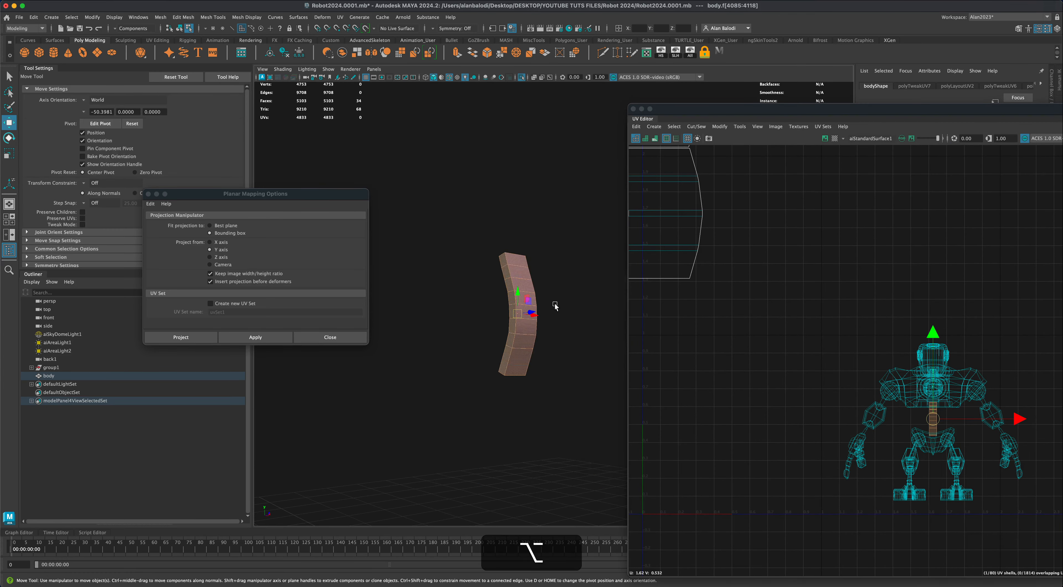
Select the edges running down one long corner of the spine column, including edges at its ends, and cut the UVs along them.
alt+drag(554, 304, 485, 265)
right_click(486, 266)
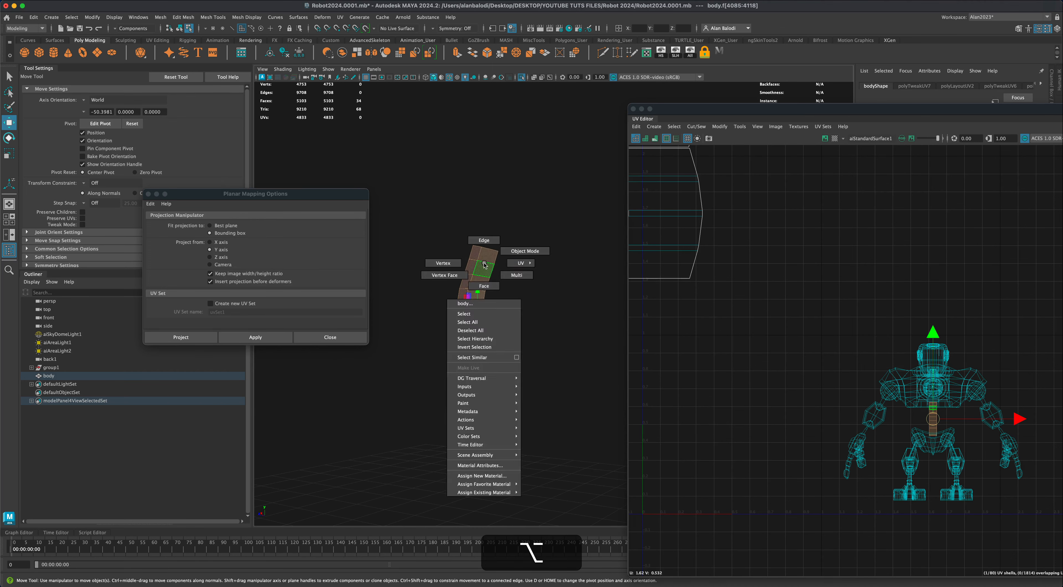
click(486, 245)
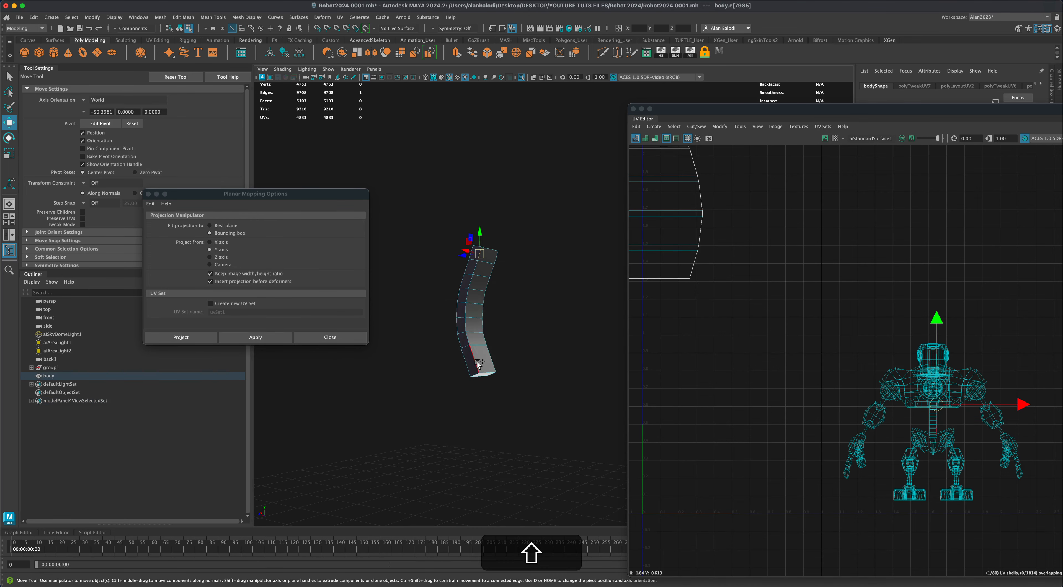
shift+click(478, 363)
alt+shift+drag(478, 363, 511, 304)
shift+click(484, 241)
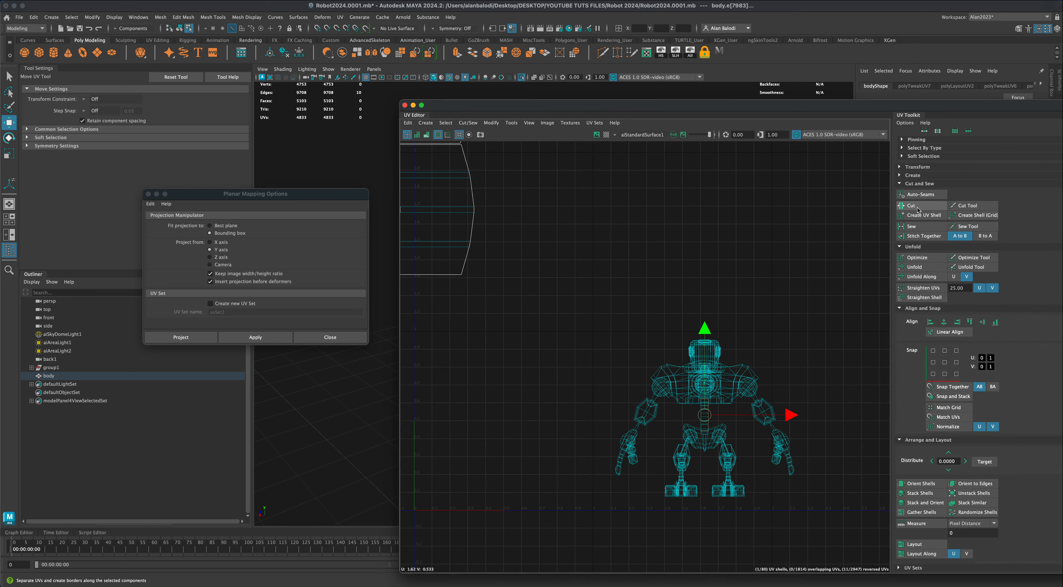
click(911, 205)
Select the spine column's whole UV shell and move it off the robot's layout into empty UV space.
right_drag(705, 425, 706, 440)
double_click(707, 422)
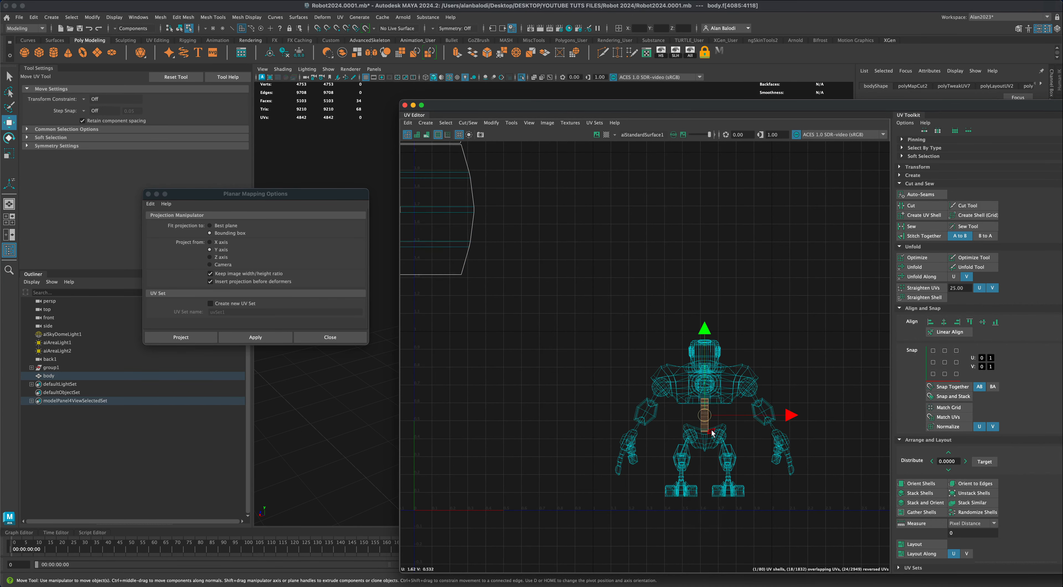
key(w)
drag(706, 417, 458, 381)
alt+right_drag(475, 429, 485, 454)
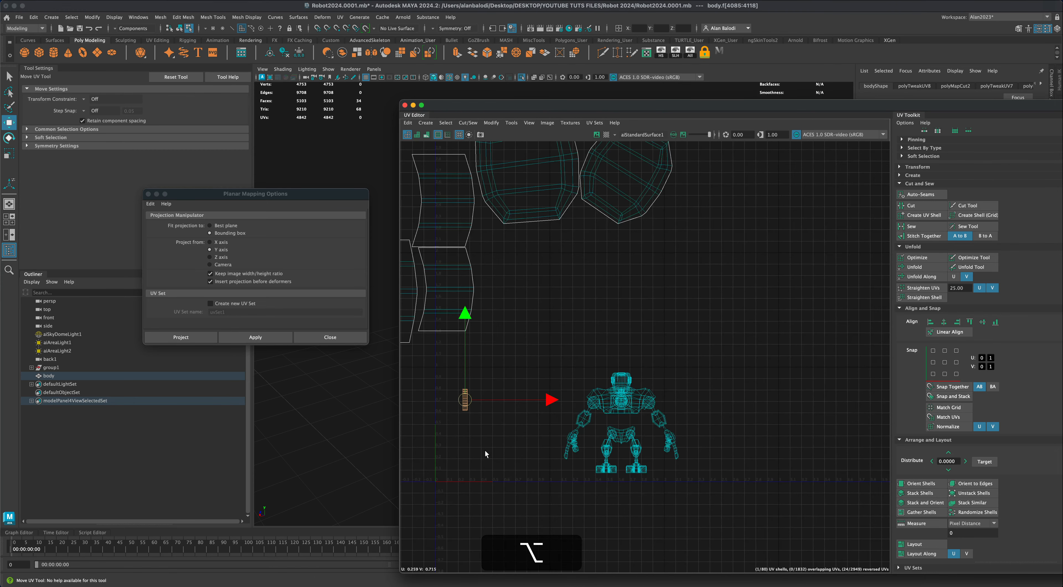
alt+middle_drag(485, 454, 540, 429)
drag(524, 377, 560, 398)
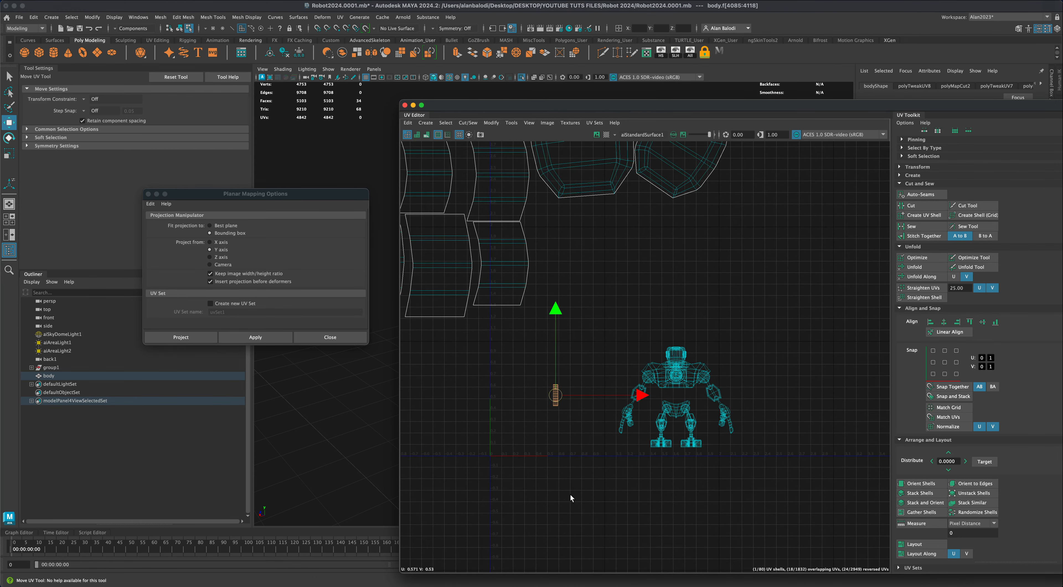
alt+right_drag(528, 473, 565, 497)
Unfold the spine column's shell and move it up beside the waist shells, just below the underside shells.
click(931, 269)
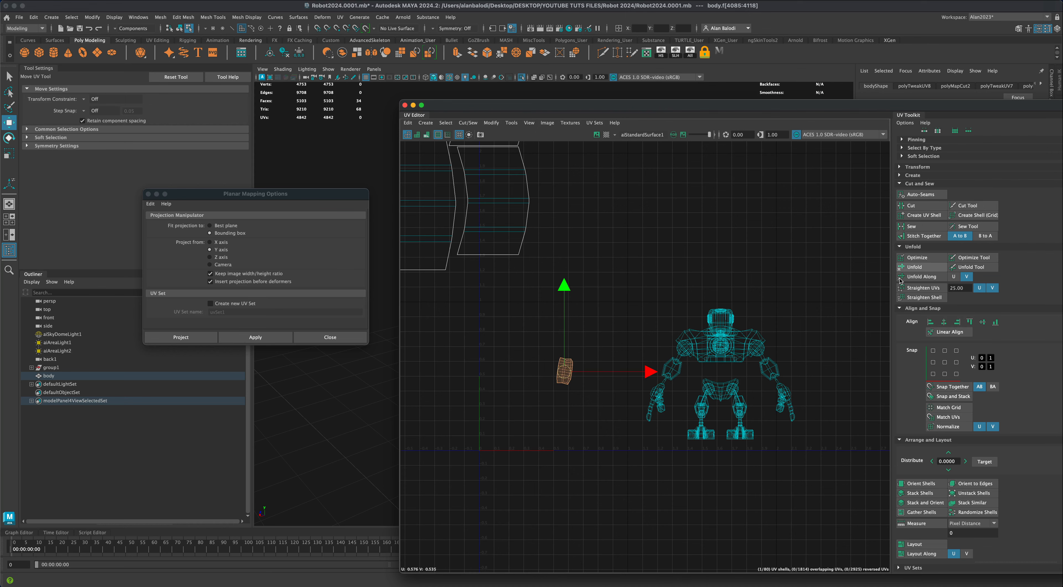
scroll(644, 407, up, 5)
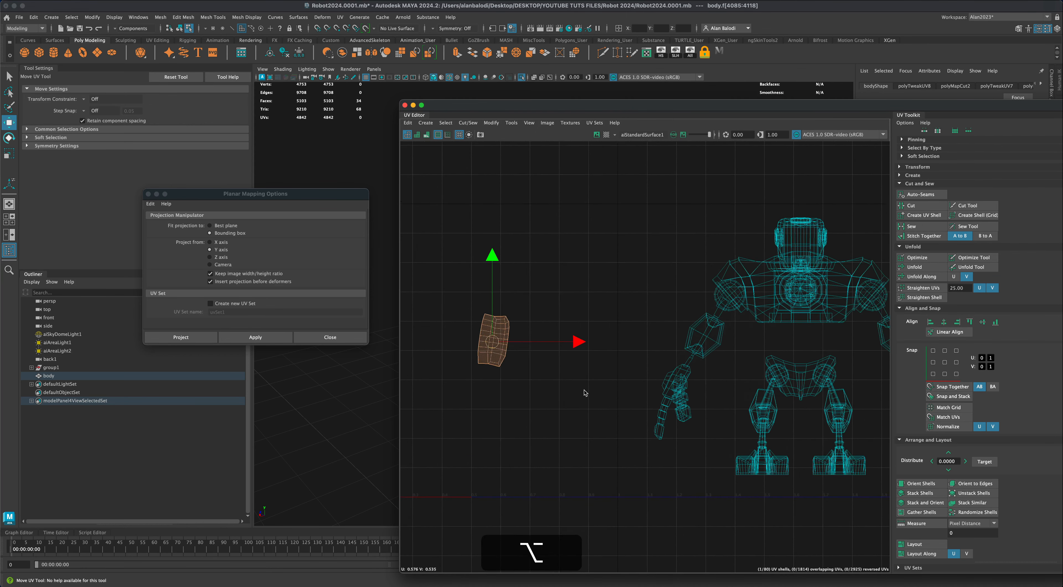
alt+middle_drag(586, 392, 637, 267)
scroll(670, 400, up, 2)
scroll(670, 401, up, 1)
scroll(655, 439, down, 5)
scroll(655, 439, down, 3)
key(w)
scroll(626, 409, down, 5)
alt+middle_drag(625, 408, 647, 479)
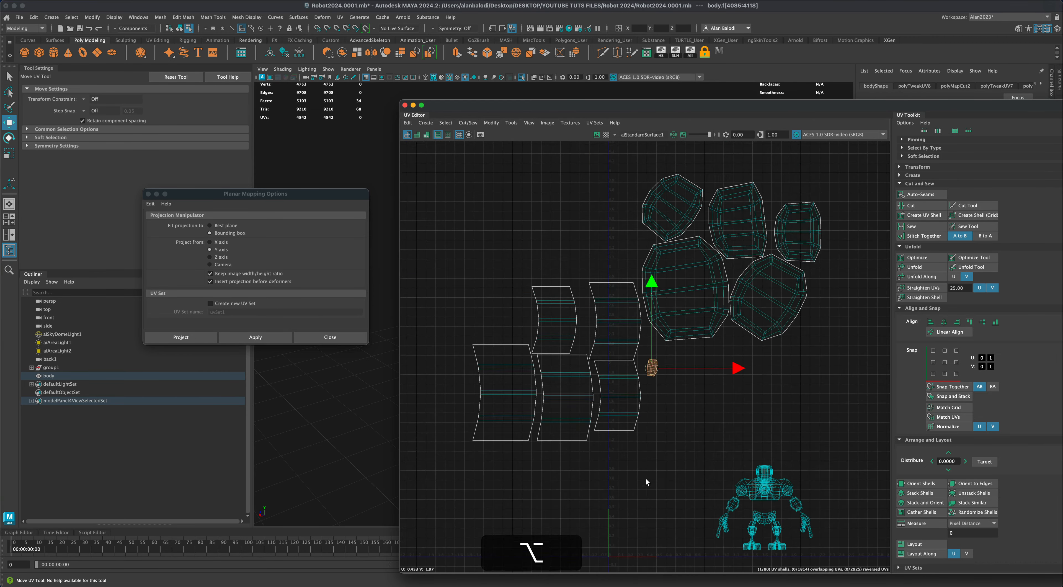
scroll(646, 479, up, 1)
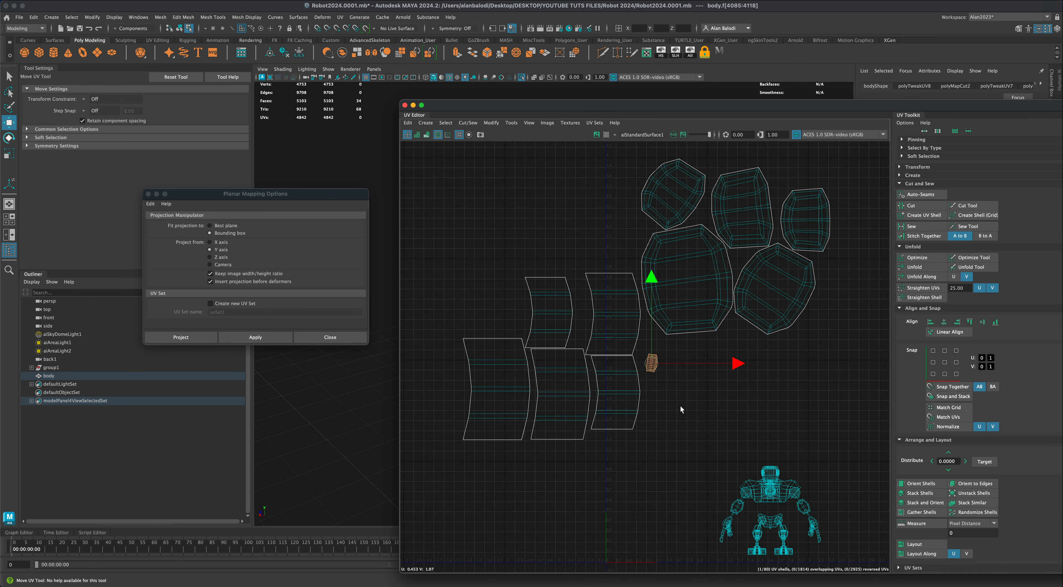
alt+middle_drag(681, 404, 672, 439)
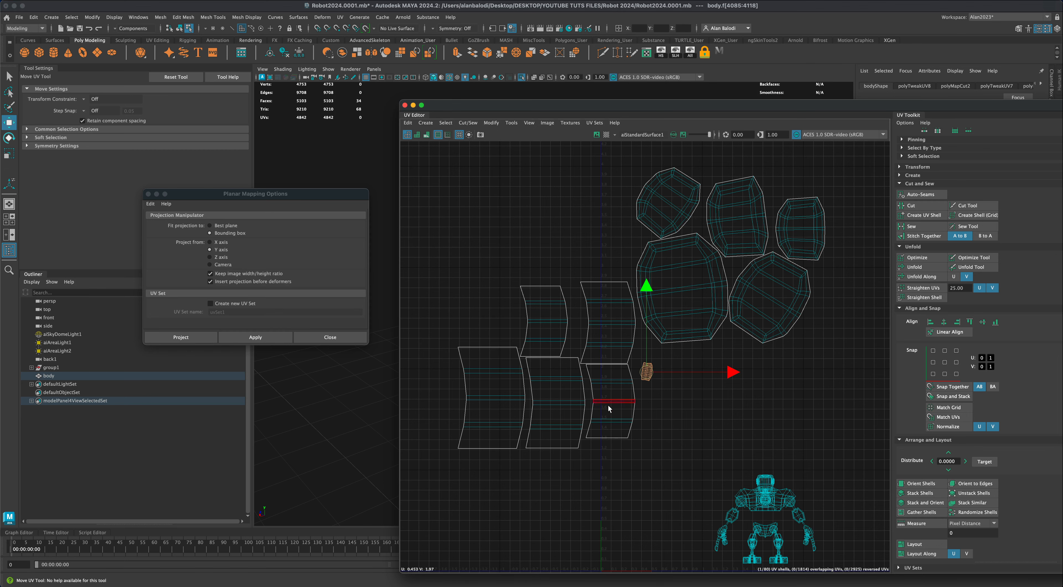
alt+middle_drag(689, 405, 680, 407)
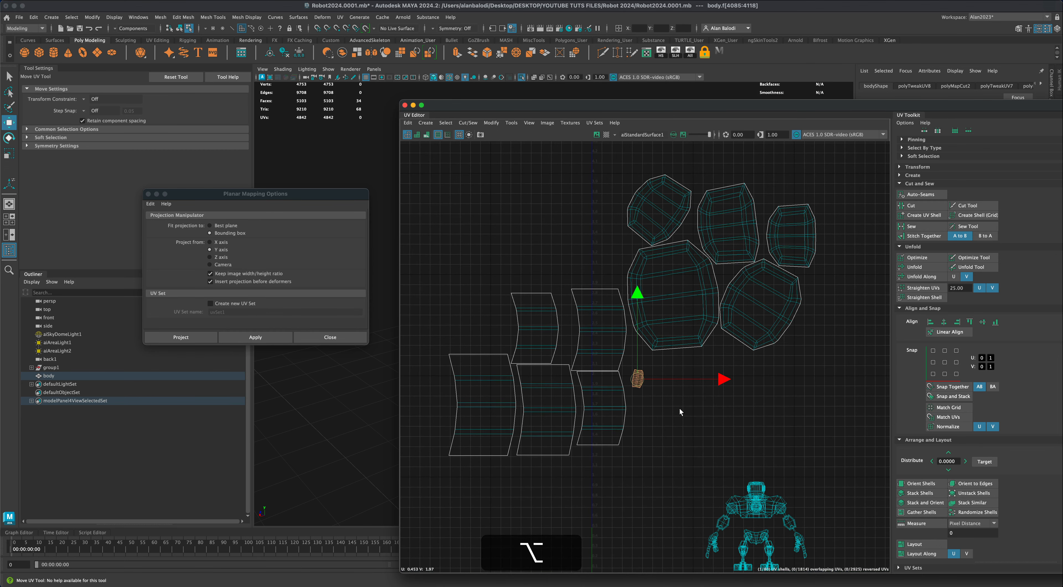
alt+middle_drag(648, 495, 672, 447)
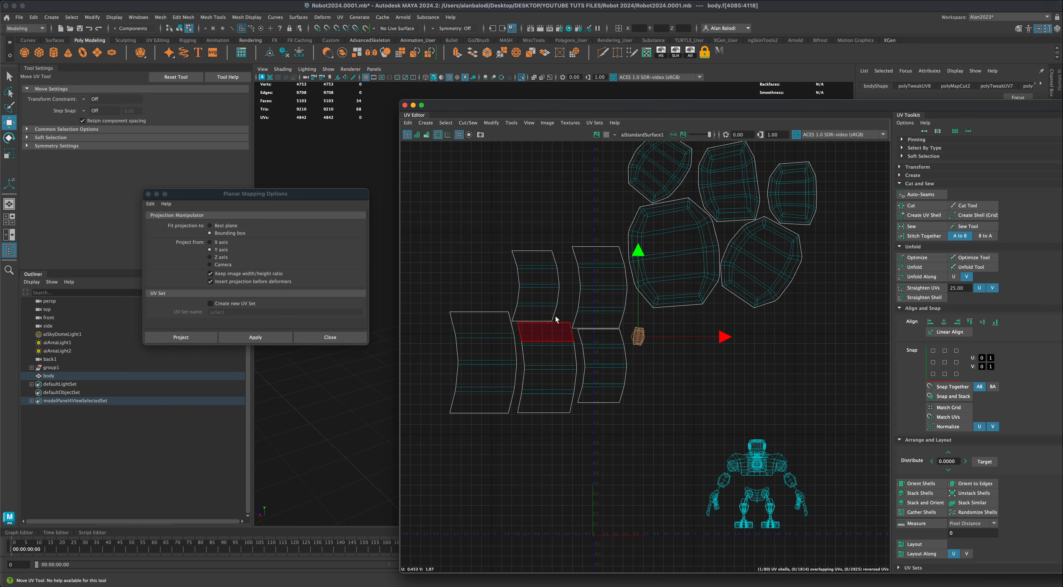
Show the UV transform settings and get the texel density from the spine column's shell alone.
alt+right_drag(674, 369, 422, 148)
drag(416, 146, 822, 438)
alt+middle_drag(822, 420, 827, 436)
alt+right_drag(799, 427, 860, 379)
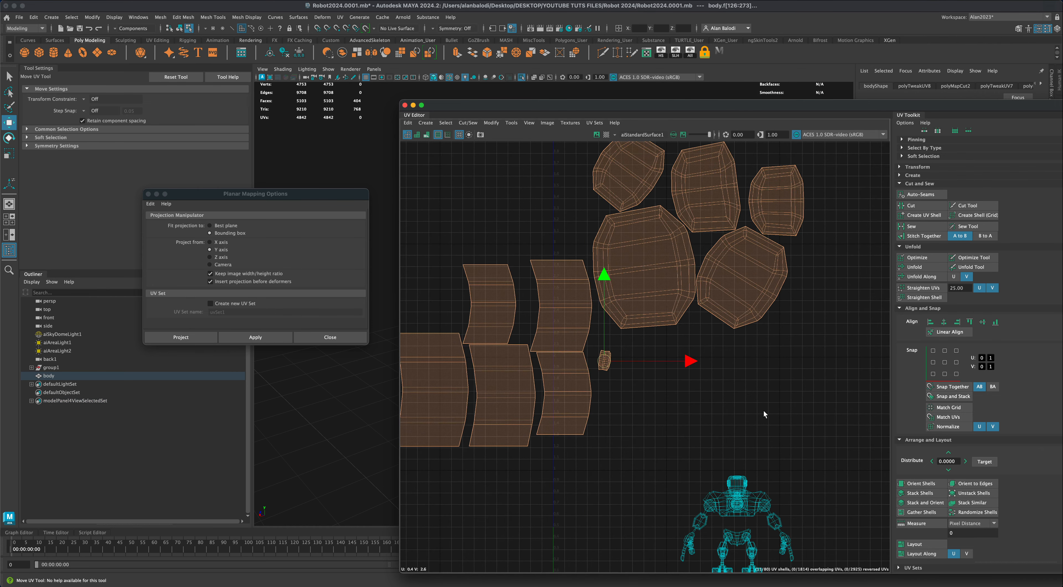
alt+middle_drag(771, 417, 816, 431)
alt+right_drag(818, 432, 804, 429)
alt+middle_drag(805, 429, 776, 430)
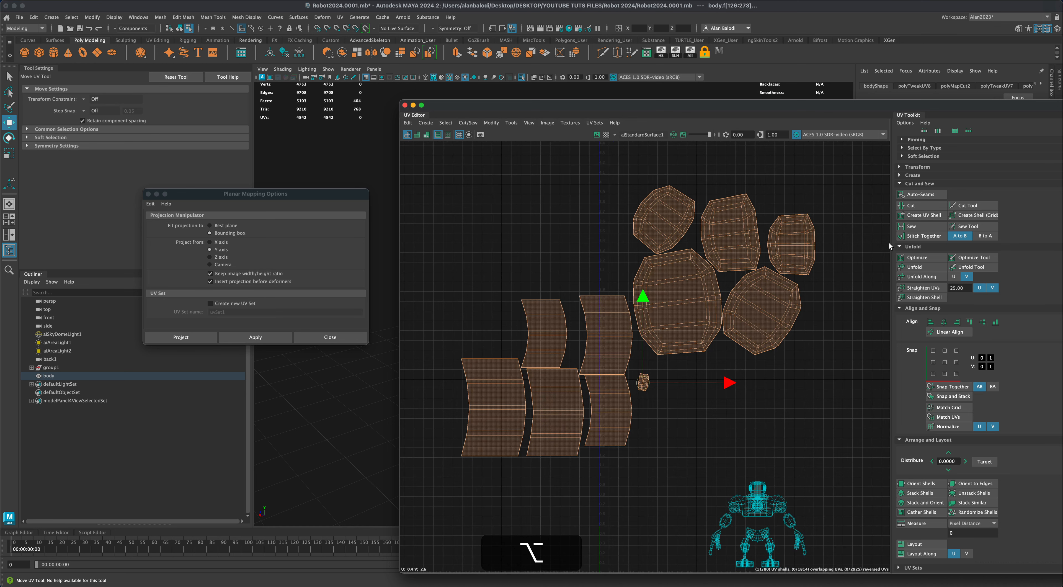
click(917, 167)
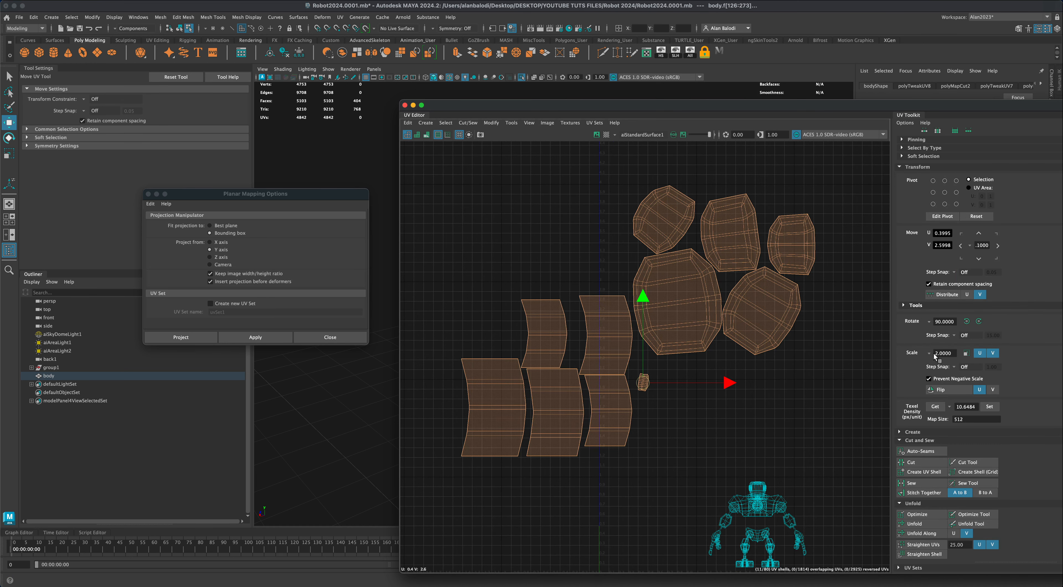
click(684, 423)
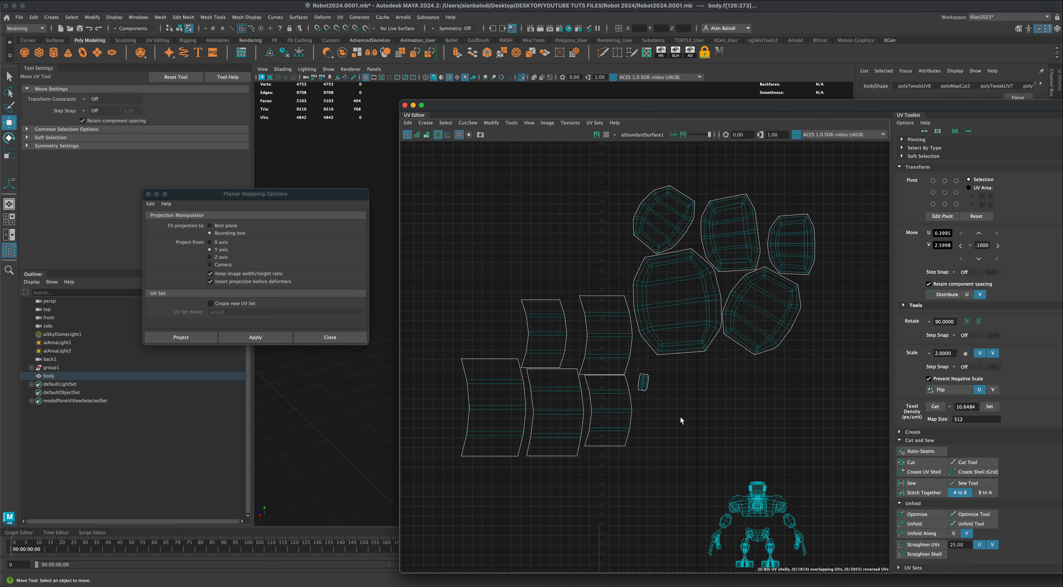
click(644, 383)
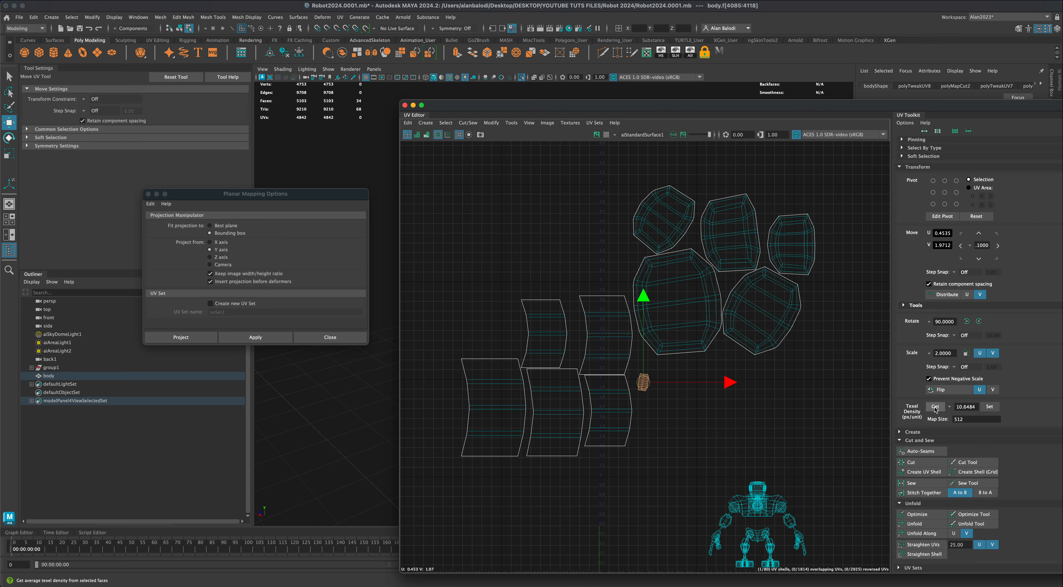
click(936, 407)
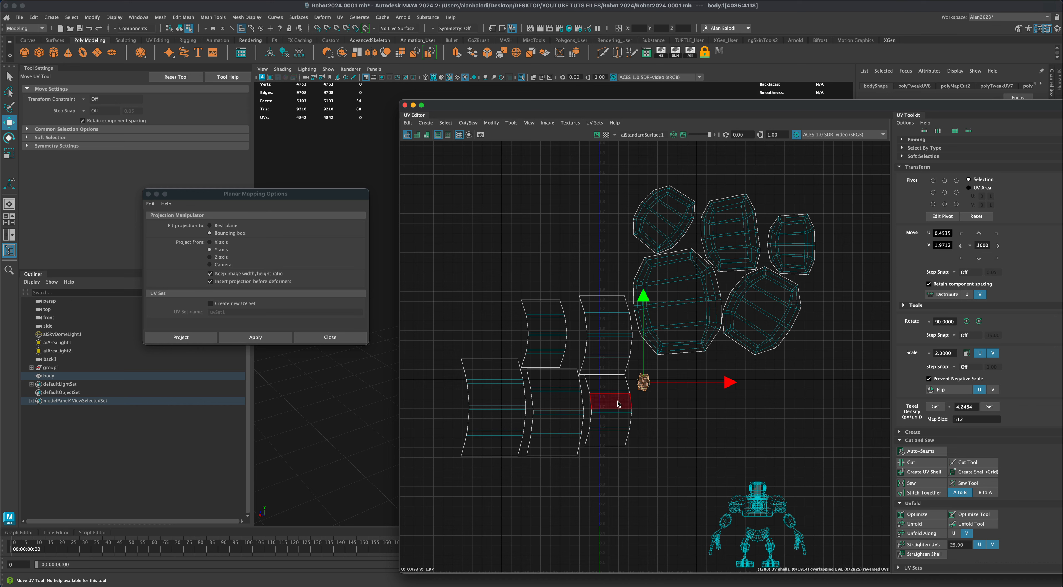
Select all the waist, underside and spine shells, set their texel density to 4.2484 and unstack them into a compact group.
right_drag(618, 401, 618, 427)
drag(437, 169, 849, 454)
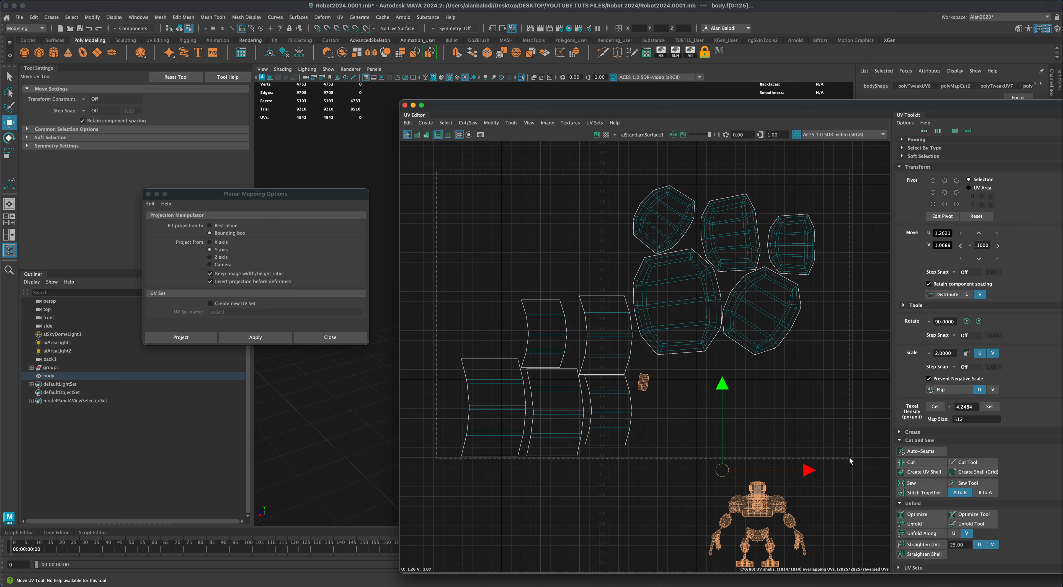
click(990, 407)
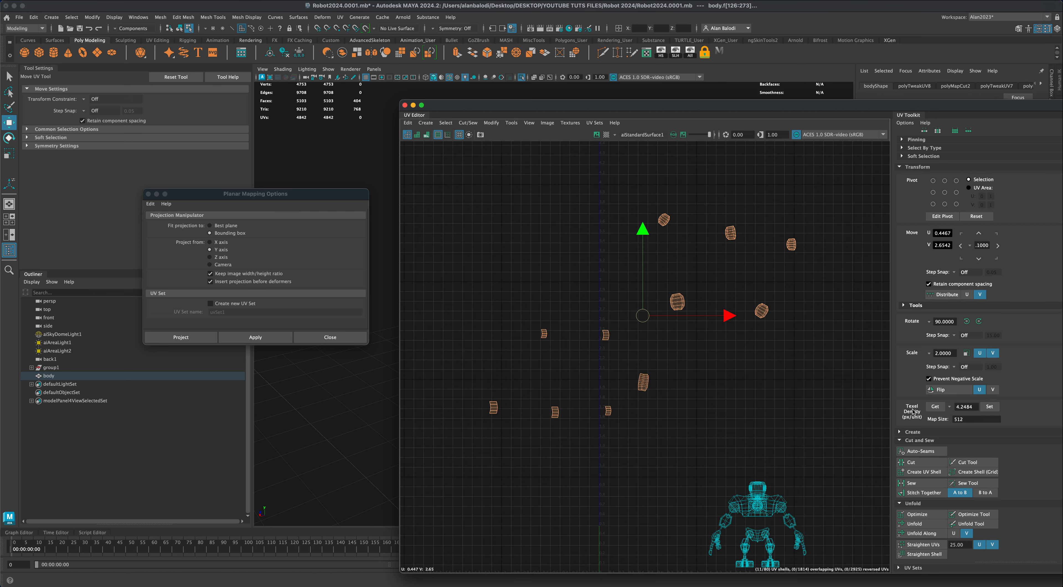
scroll(1010, 484, down, 10)
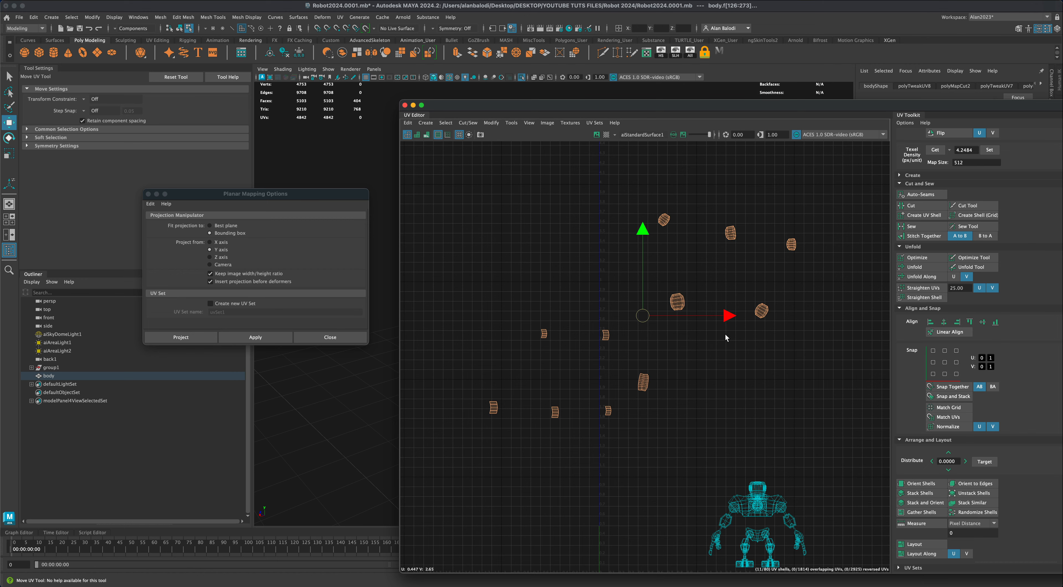
click(964, 494)
scroll(653, 366, up, 5)
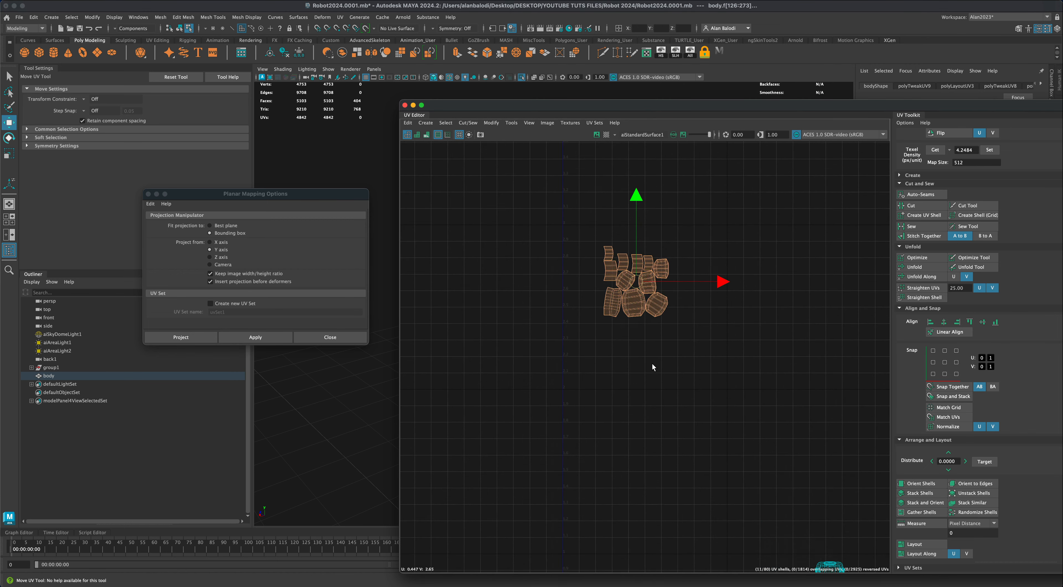
Move the compact shell group down and outside the 0–1 UV space, on the negative U side, and deselect it.
scroll(654, 367, down, 5)
alt+middle_drag(655, 398, 646, 345)
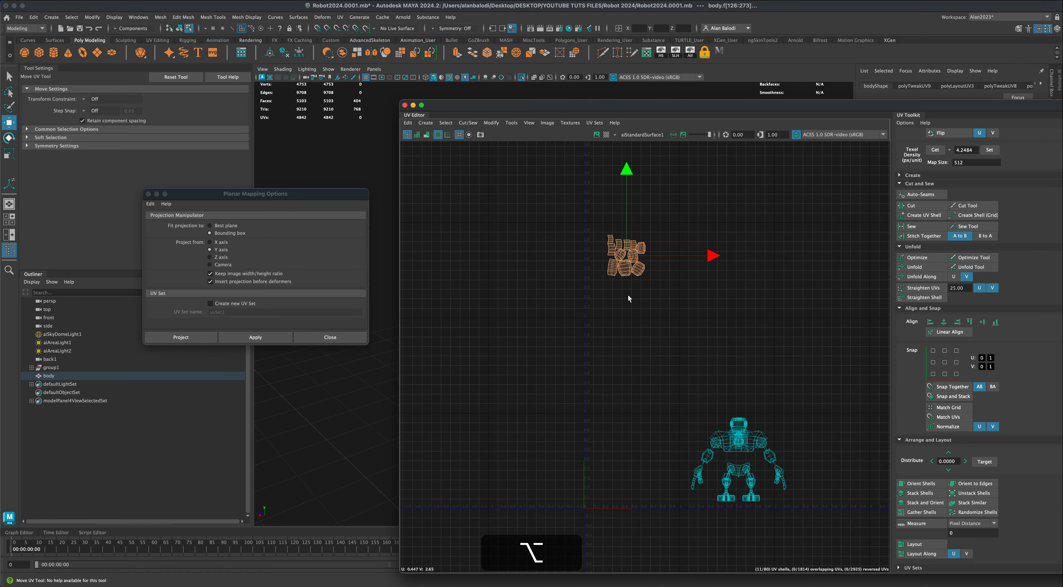
key(w)
drag(627, 256, 556, 374)
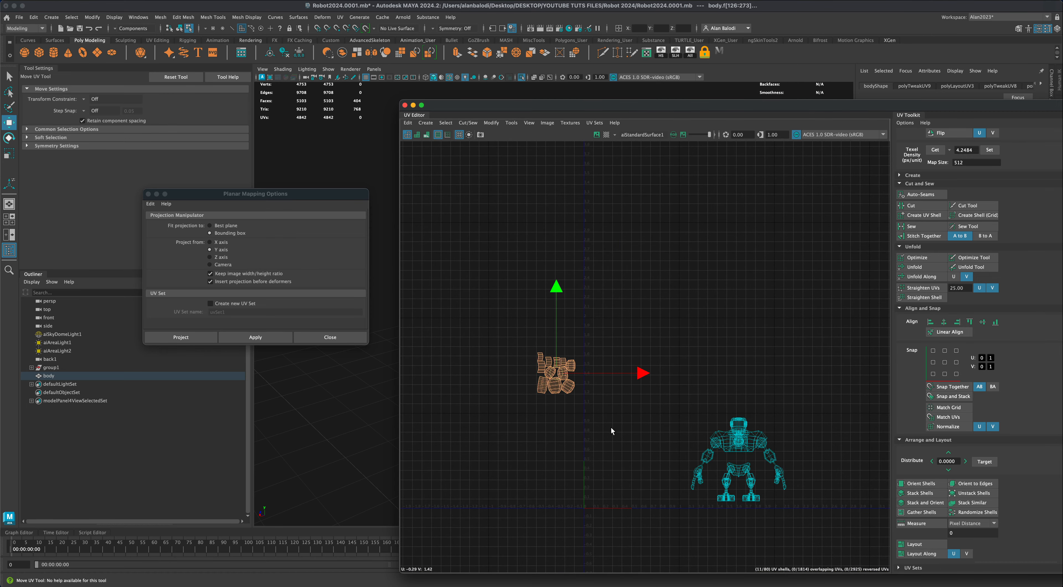
click(611, 441)
scroll(611, 448, up, 3)
alt+middle_drag(572, 280, 623, 281)
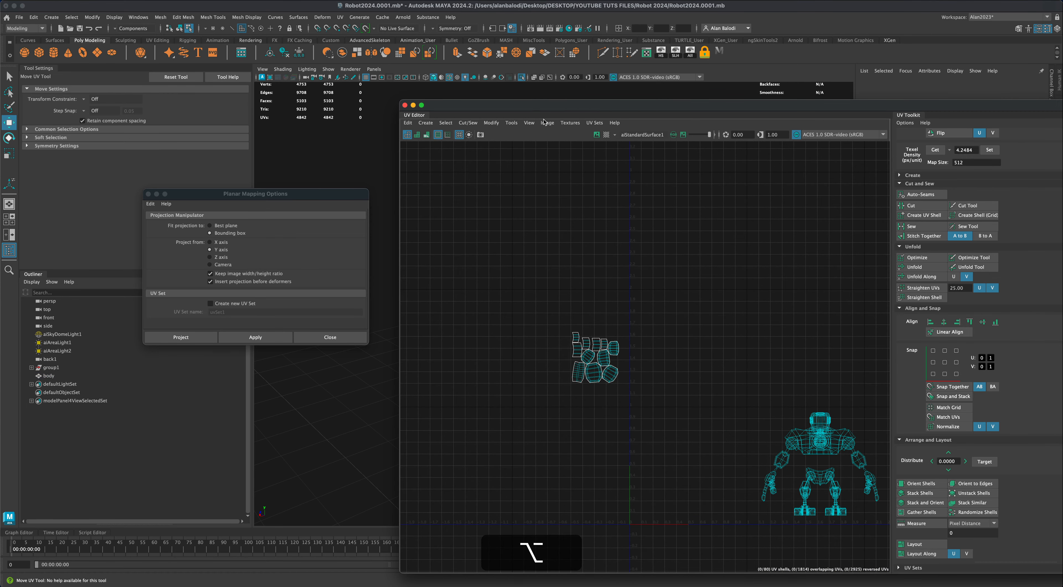
Show the whole robot body again and display the checker map on it, with the compact group of waist and spine shells selected.
drag(541, 108, 666, 121)
click(522, 77)
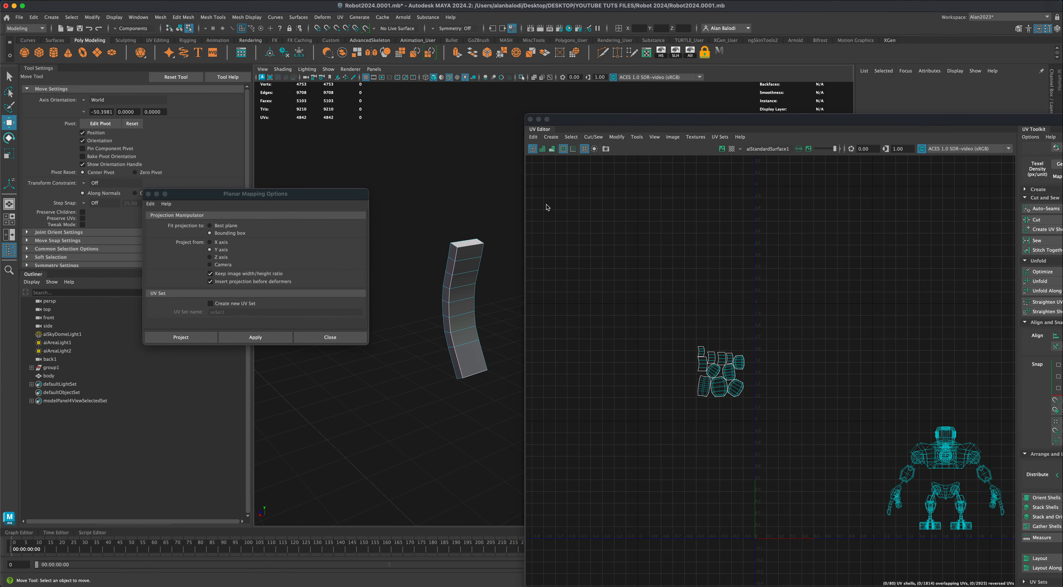
drag(679, 315, 786, 426)
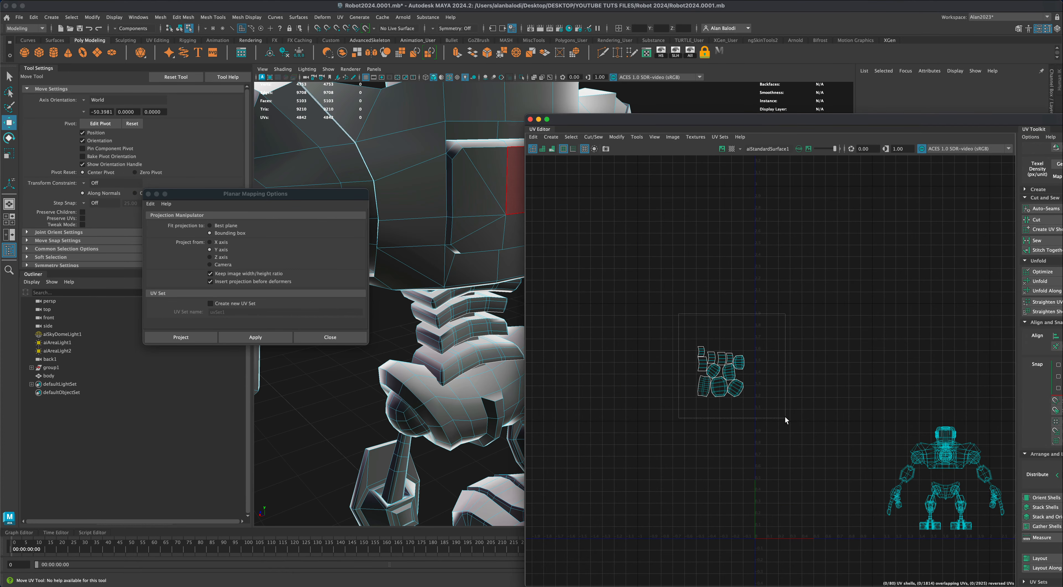
click(731, 152)
drag(684, 122, 833, 144)
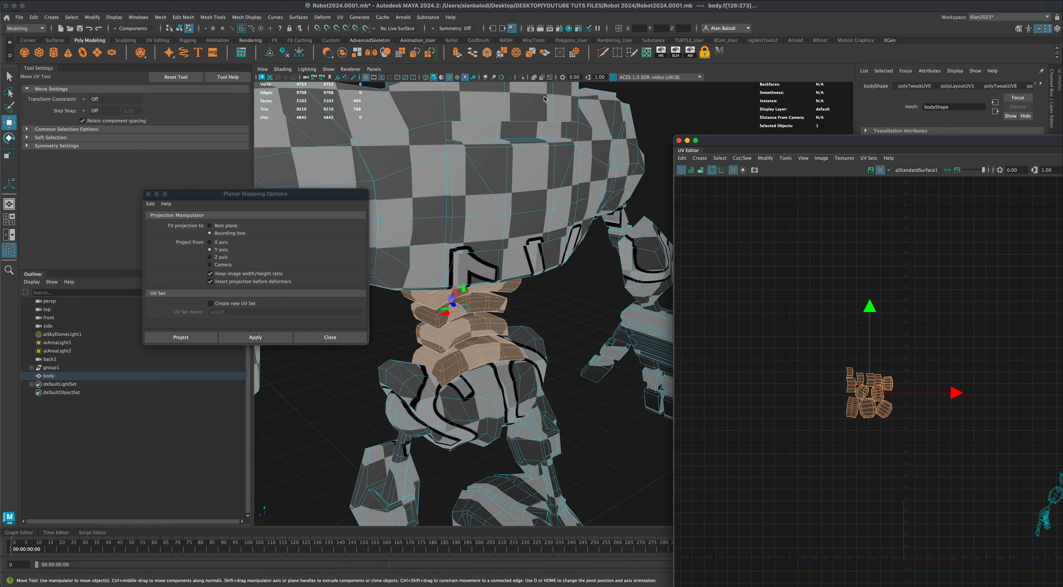
Isolate the selected waist and spine faces in the viewport and inspect the checker pattern from several sides.
click(521, 77)
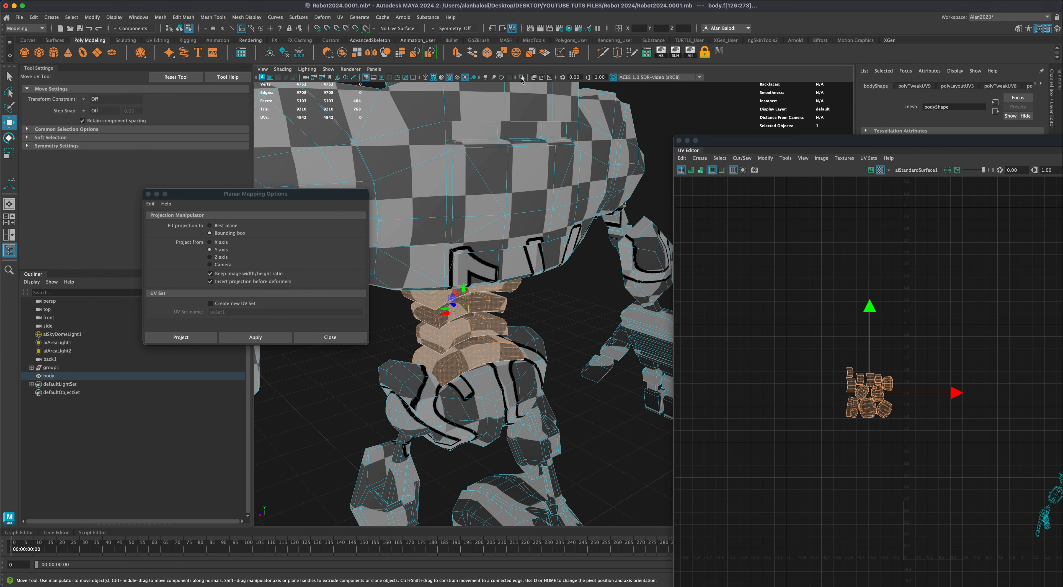
alt+drag(546, 306, 587, 401)
click(542, 200)
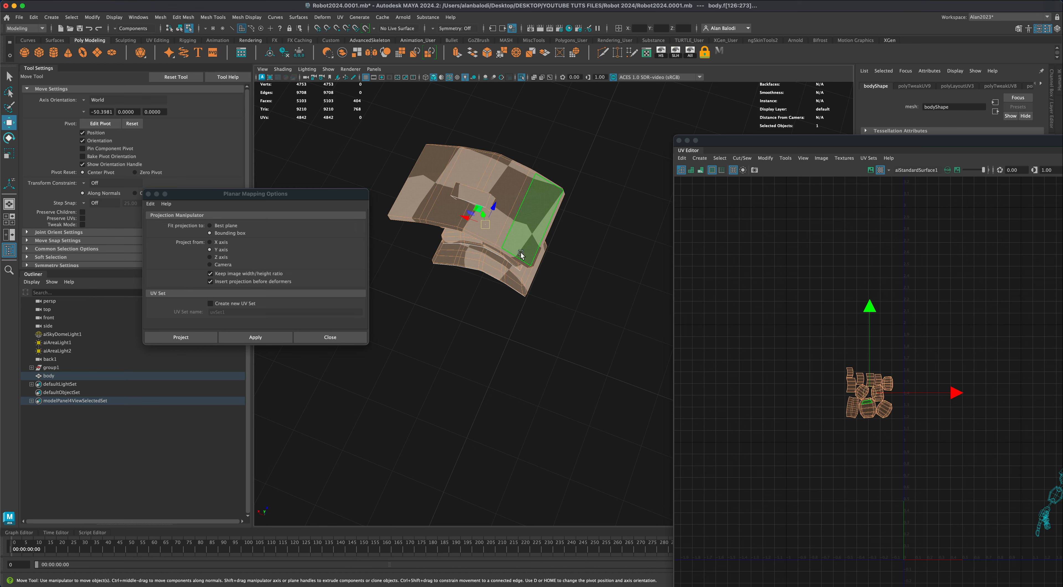
alt+drag(519, 249, 601, 267)
alt+drag(497, 315, 595, 313)
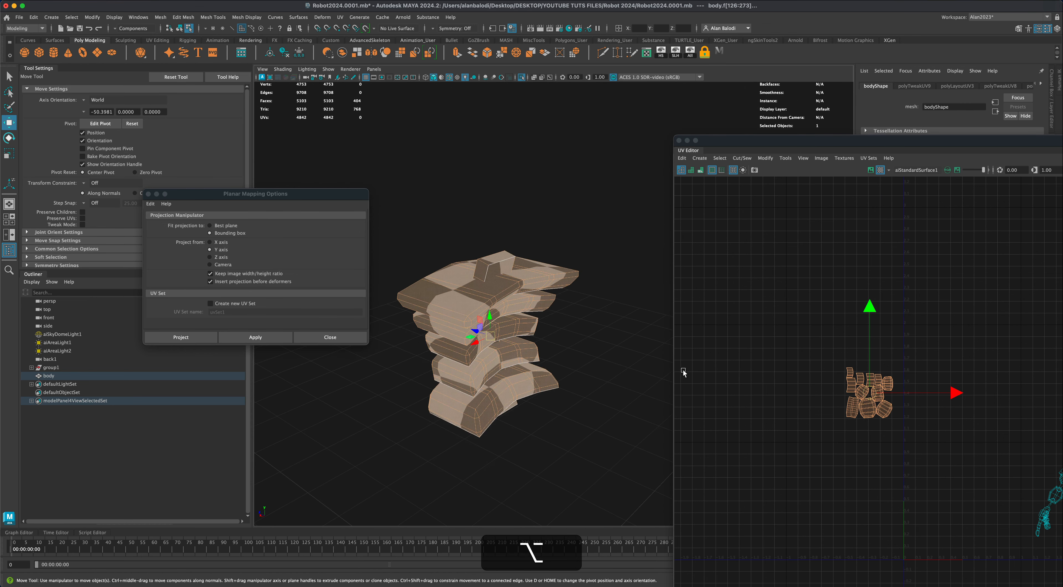
Scale the selected waist and spine shells up uniformly in two passes to make the checker squares much smaller.
key(r)
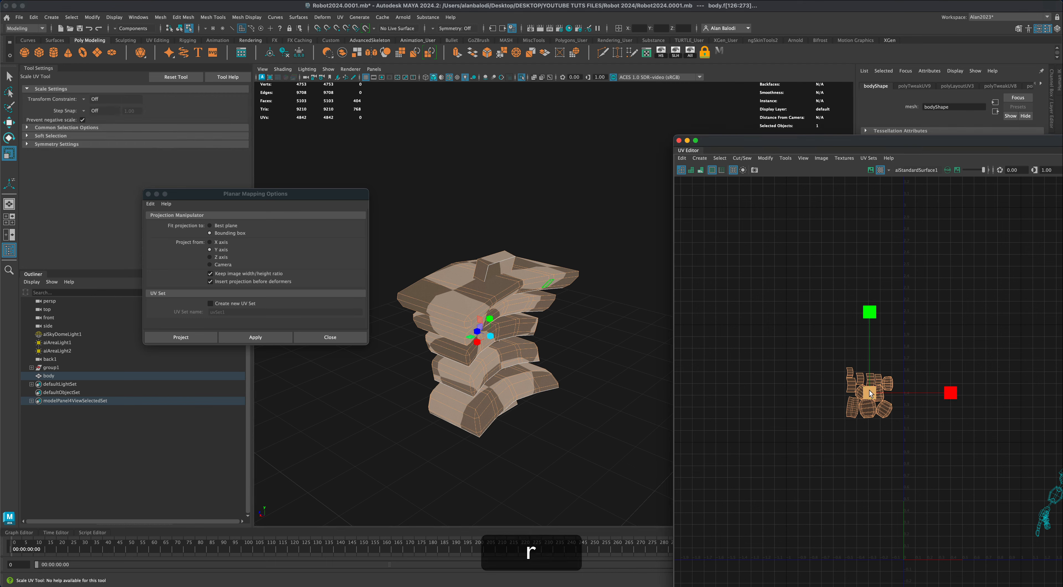
drag(871, 394, 991, 297)
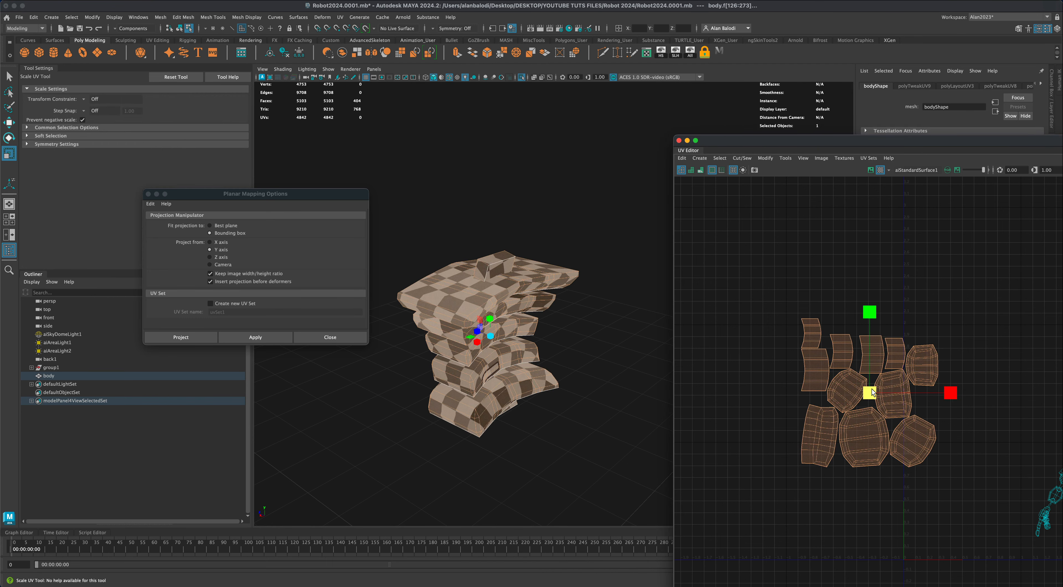
drag(872, 392, 952, 313)
alt+drag(644, 359, 593, 391)
scroll(593, 391, up, 5)
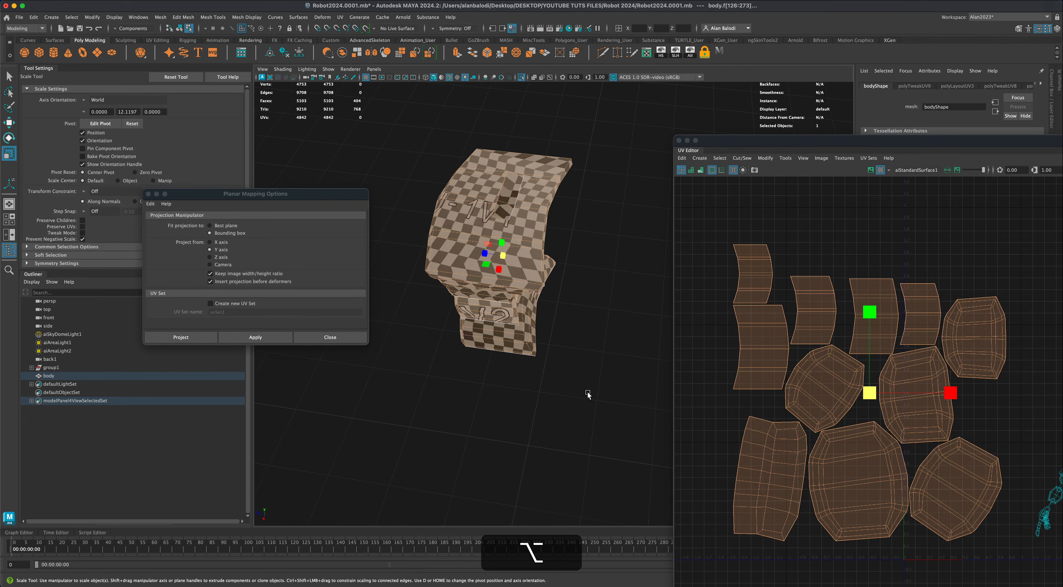
Examine the checker pattern on the isolated waist and spine segments from the front, underside and sides for stretching and distortion.
alt+middle_drag(599, 249, 595, 337)
alt+drag(596, 337, 605, 330)
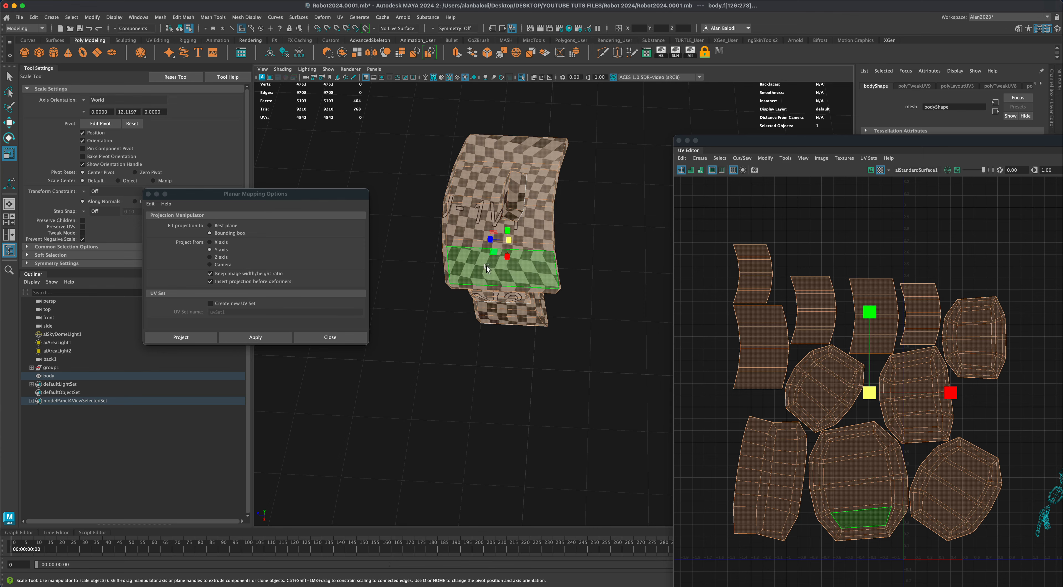
alt+drag(610, 294, 470, 375)
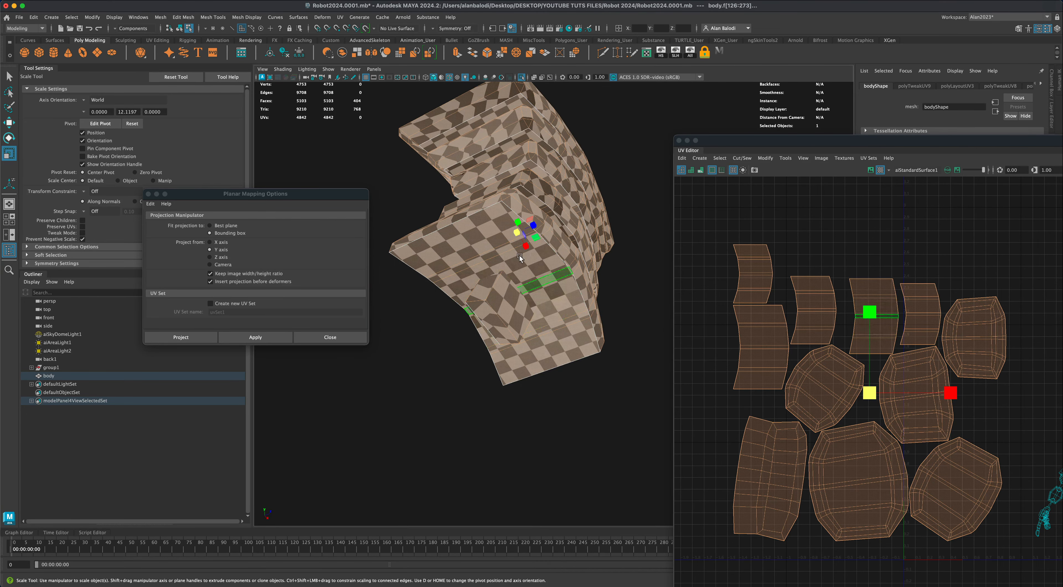
alt+drag(491, 268, 413, 350)
alt+middle_drag(618, 354, 618, 363)
alt+right_drag(617, 363, 629, 353)
alt+drag(435, 273, 481, 281)
drag(352, 195, 293, 199)
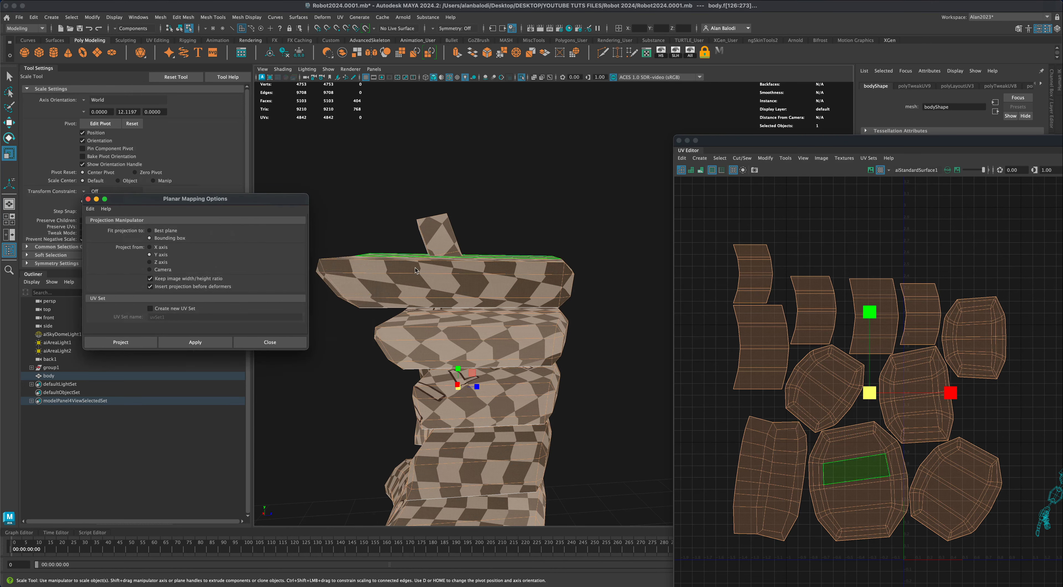
alt+right_drag(467, 333, 426, 328)
mouse_move(425, 328)
alt+mouse_down()
mouse_move(458, 325)
mouse_move(427, 327)
alt+mouse_up()
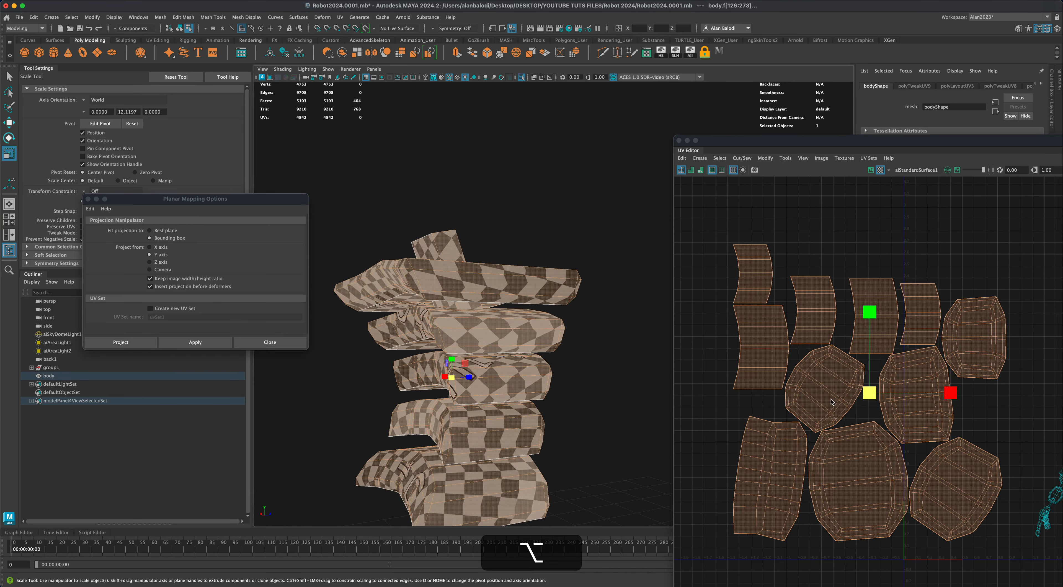
Select the short edges at all four corners of the middle spine segment's rounded UV shell and cut the UVs along them.
right_drag(832, 402, 833, 383)
scroll(838, 389, up, 3)
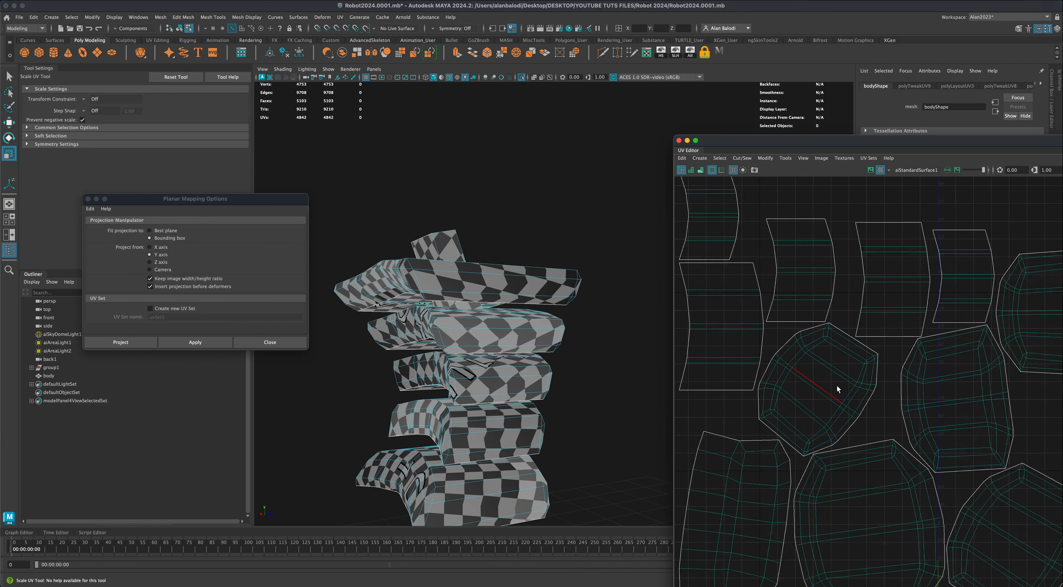
scroll(838, 388, up, 2)
shift+click(824, 327)
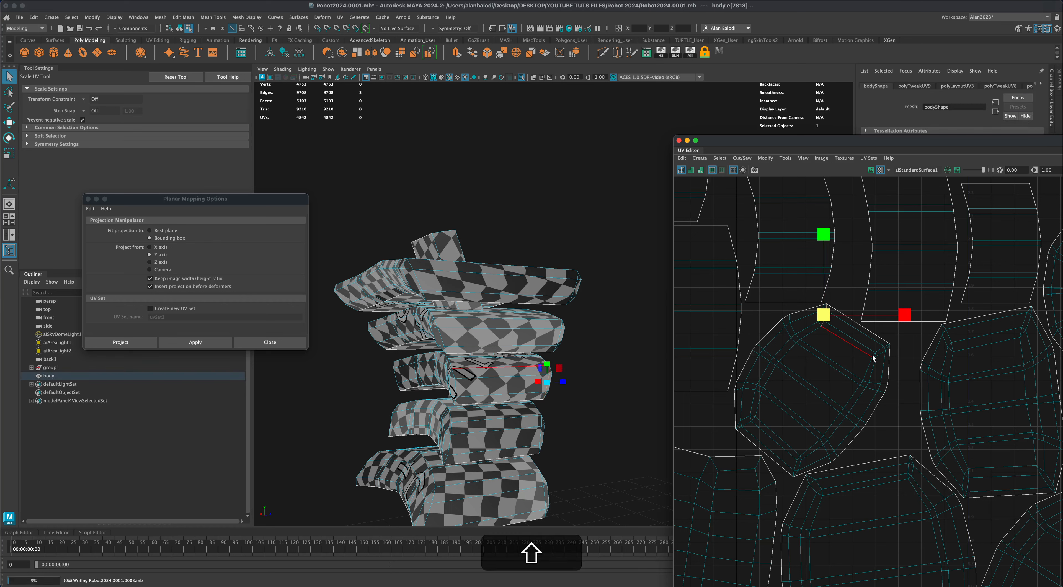
shift+click(883, 349)
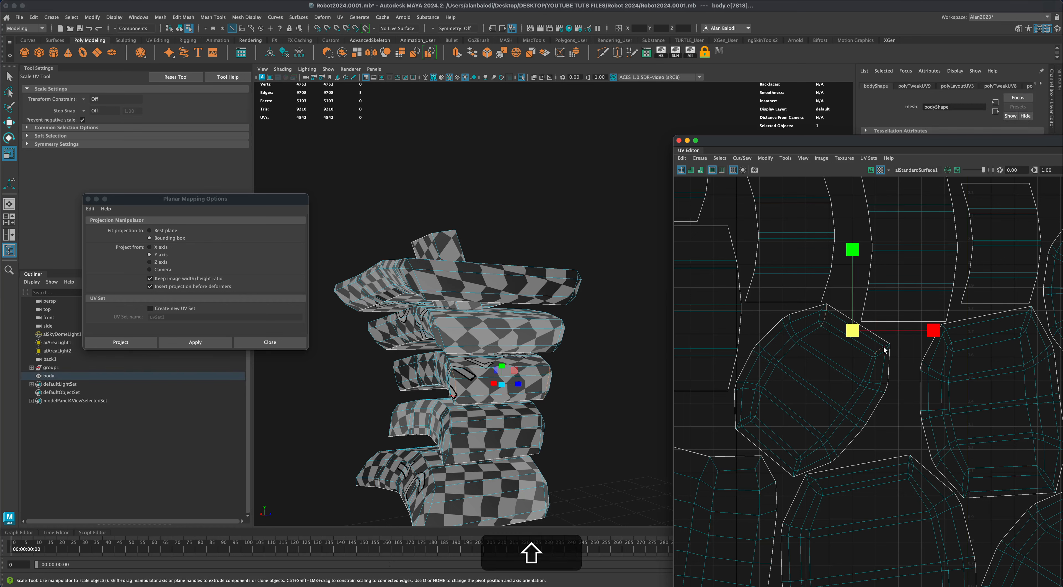
shift+click(800, 461)
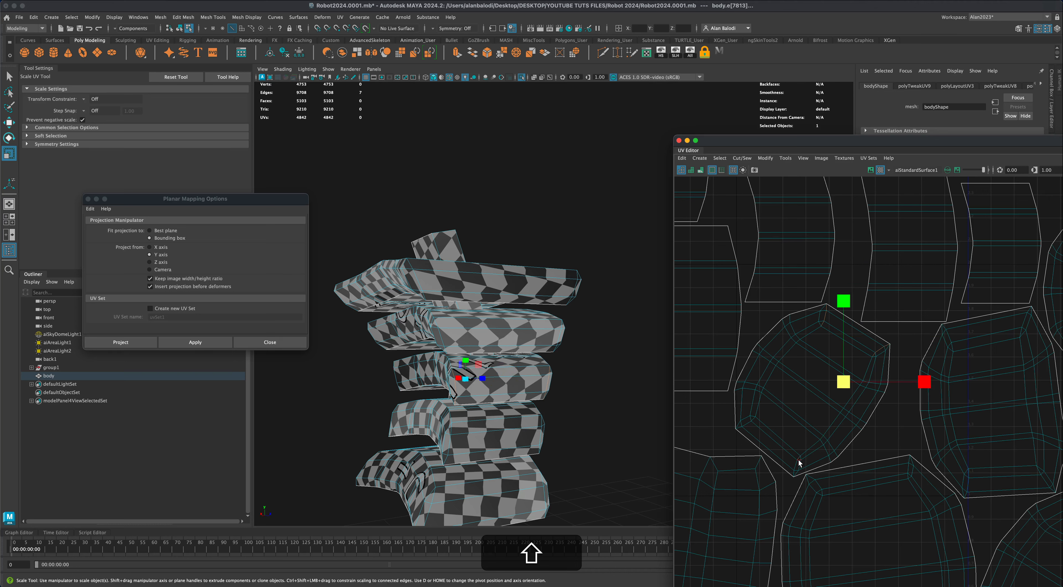
shift+click(797, 463)
shift+click(795, 474)
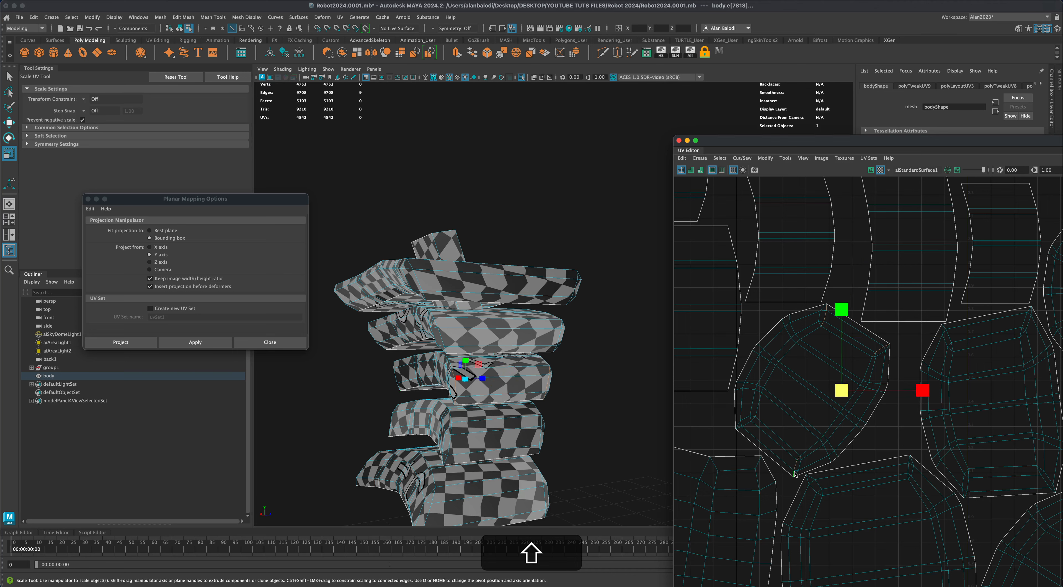
shift+click(742, 428)
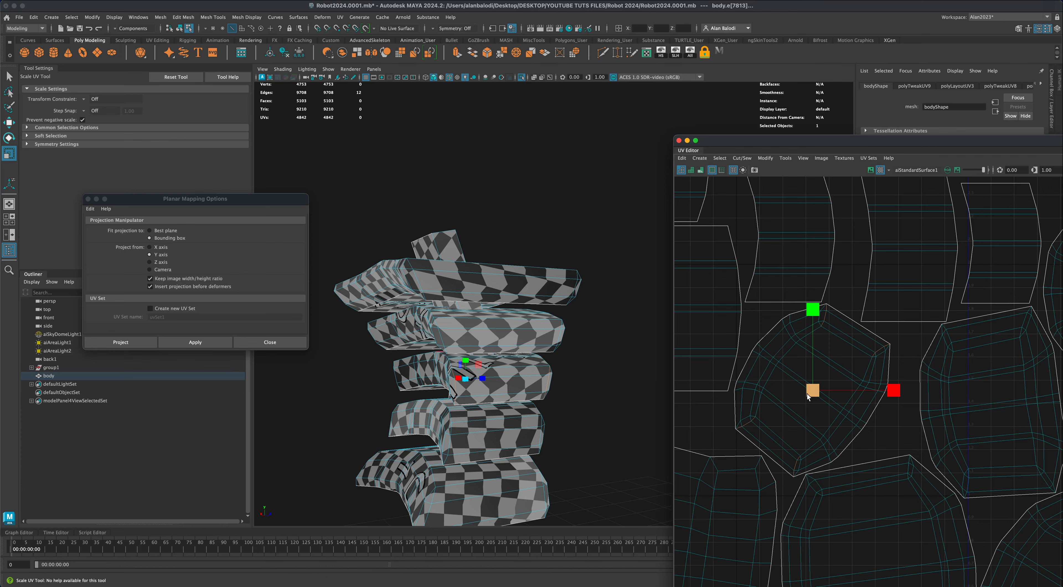
scroll(827, 208, down, 2)
drag(831, 146, 624, 143)
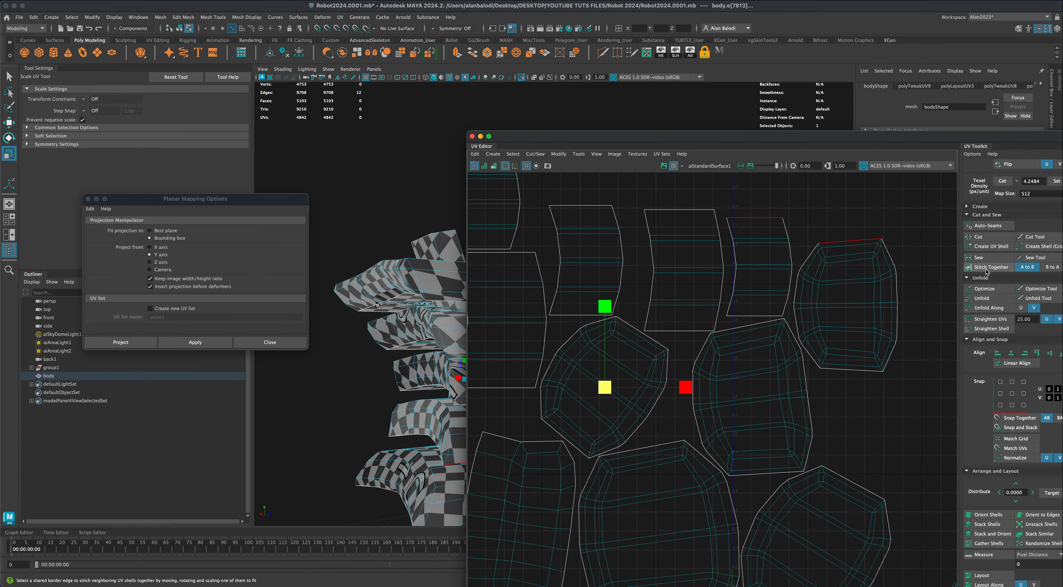
click(988, 241)
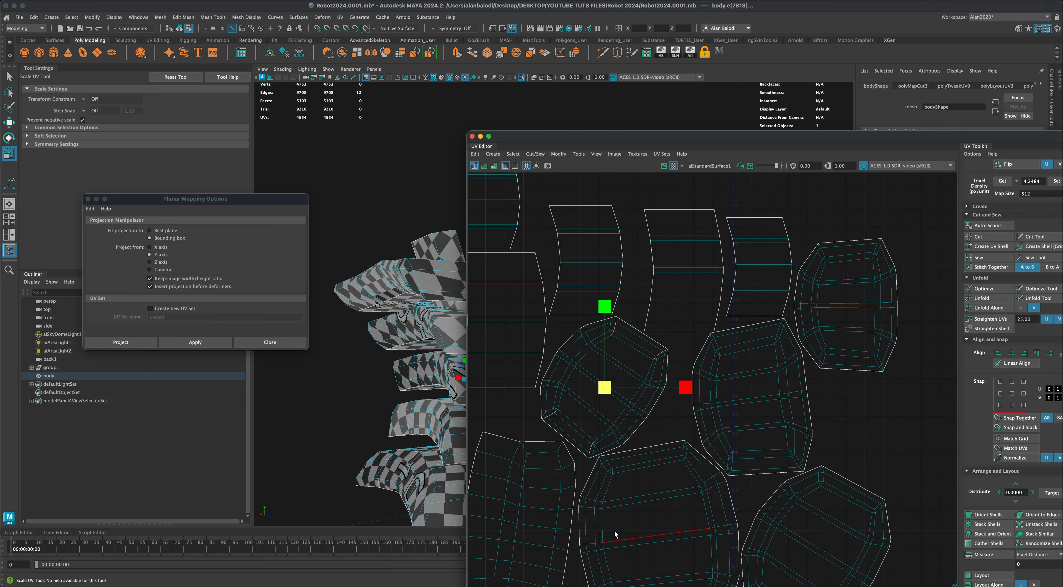
Select the whole cut shell of the middle spine segment as faces and unfold it.
right_drag(620, 423, 622, 446)
double_click(621, 414)
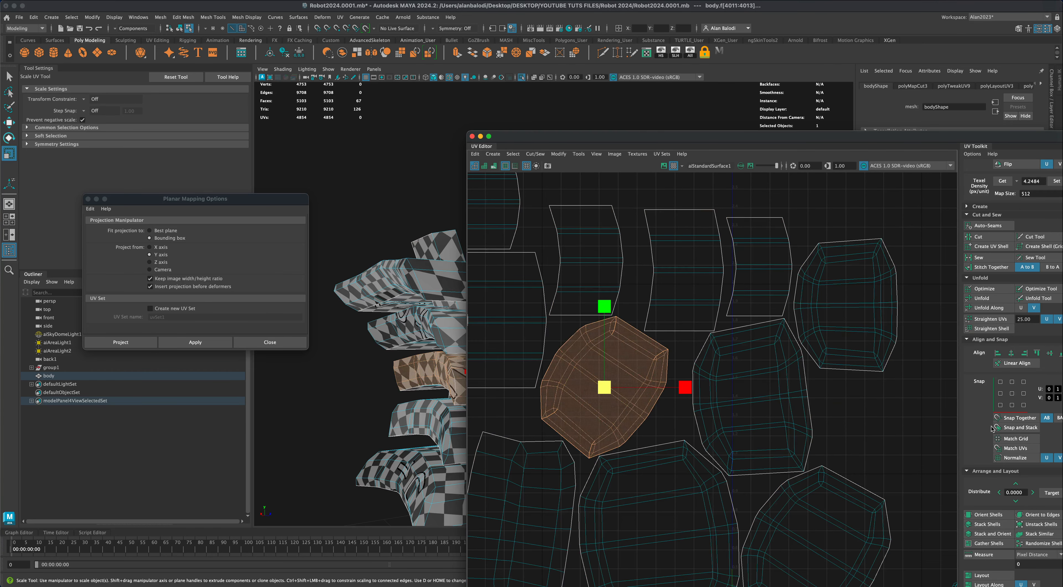
click(992, 299)
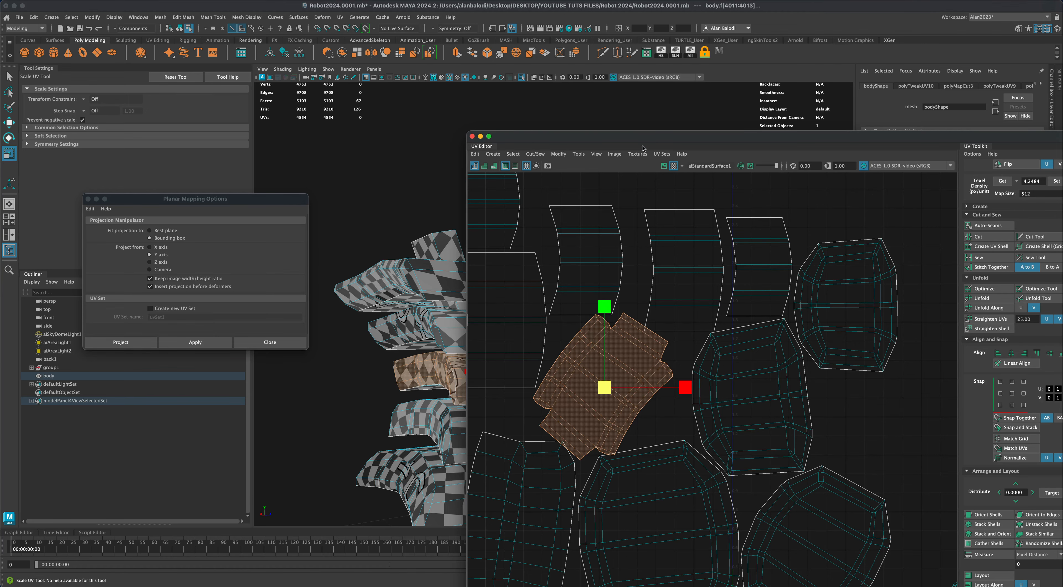
Compare the unfolded middle segment's checker pattern up close with its neighbours, turning the checker display off and on again.
drag(642, 149, 810, 158)
mouse_move(598, 335)
alt+right_down()
mouse_move(614, 339)
mouse_move(598, 339)
alt+right_up()
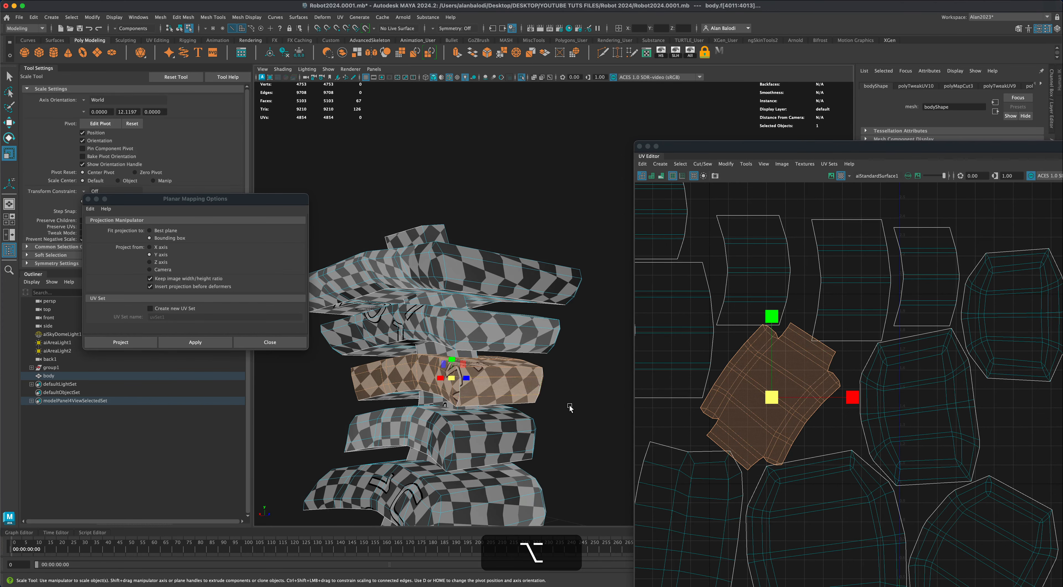
alt+drag(570, 408, 382, 409)
alt+drag(478, 390, 420, 390)
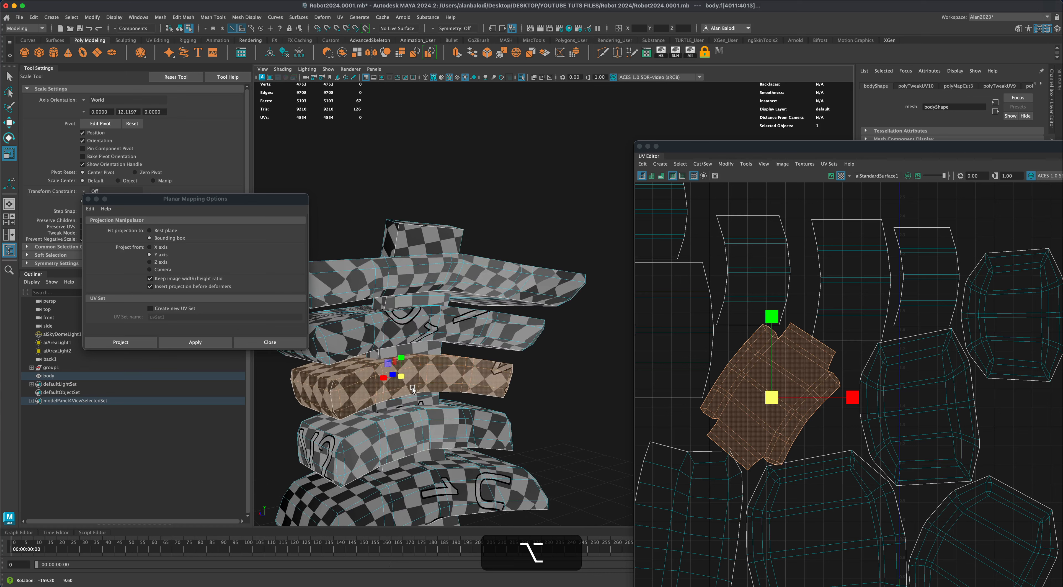
click(841, 176)
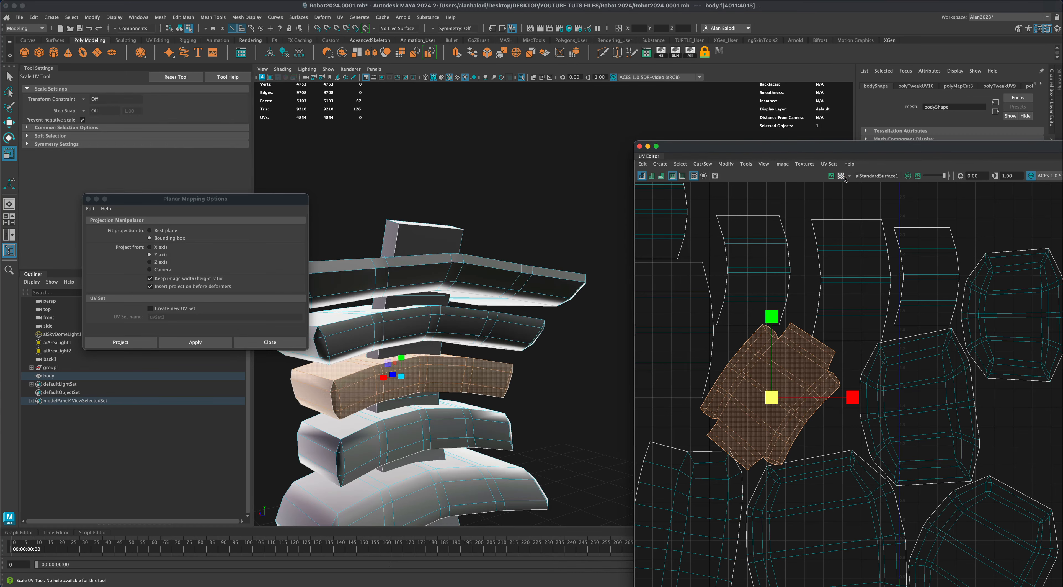
click(842, 176)
alt+drag(604, 345, 558, 364)
scroll(591, 359, up, 5)
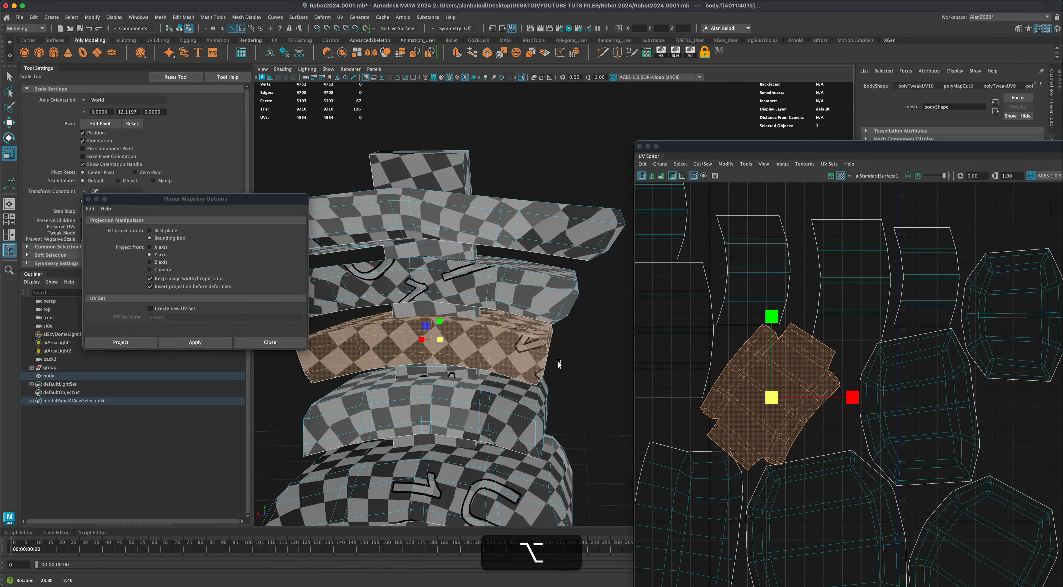
alt+middle_drag(585, 343, 585, 356)
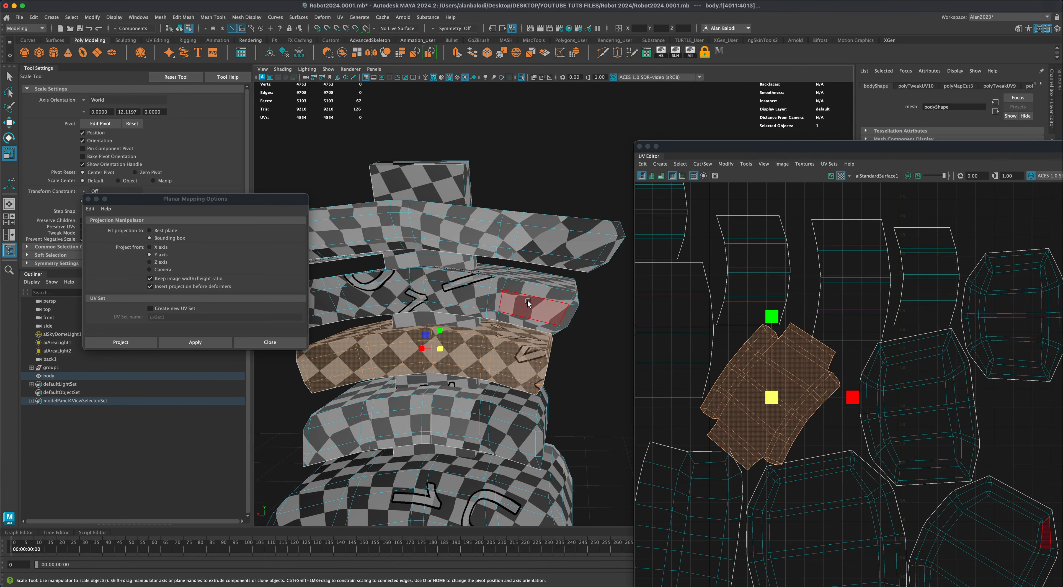
drag(292, 201, 260, 221)
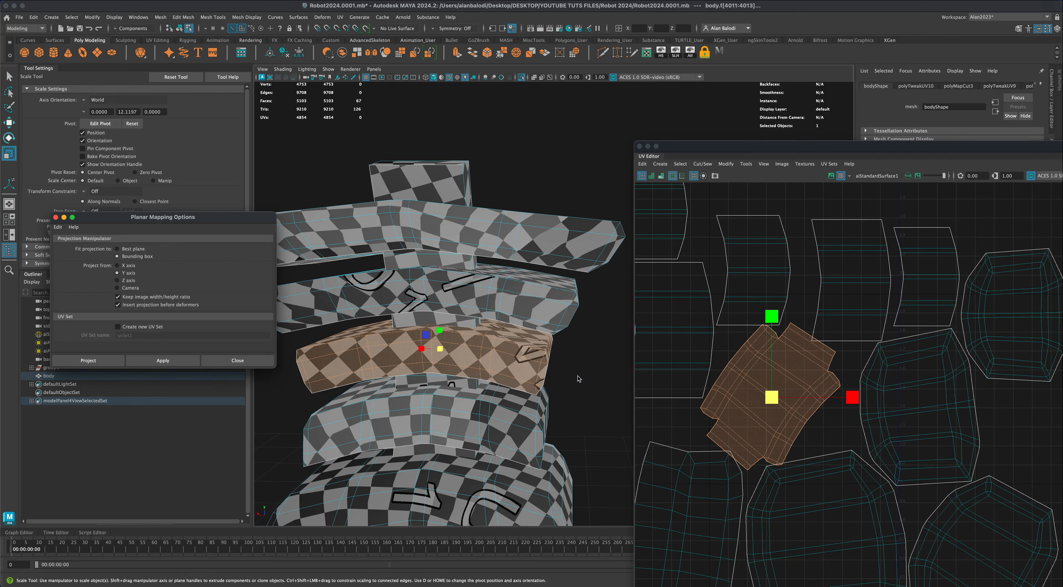
Examine the checker pattern on the full stack of spine segments from several angles.
scroll(578, 379, down, 5)
alt+drag(579, 379, 509, 325)
alt+drag(347, 318, 384, 300)
alt+drag(573, 312, 522, 296)
alt+drag(595, 321, 553, 329)
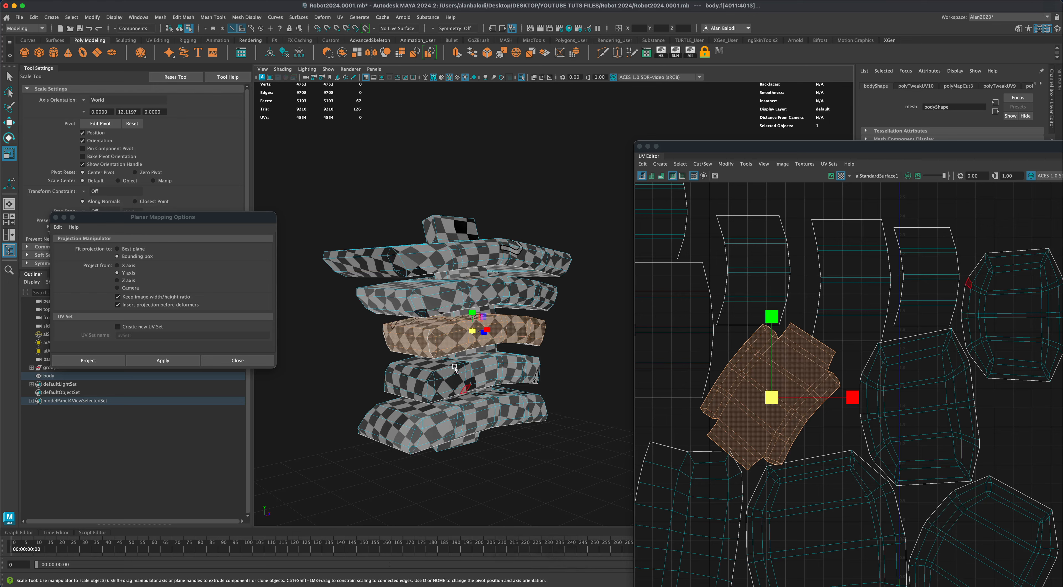
alt+drag(454, 393, 560, 399)
Switch to edge selection with the Select tool and select the corner edges of the largest rounded shell in the UV layout.
drag(805, 146, 727, 112)
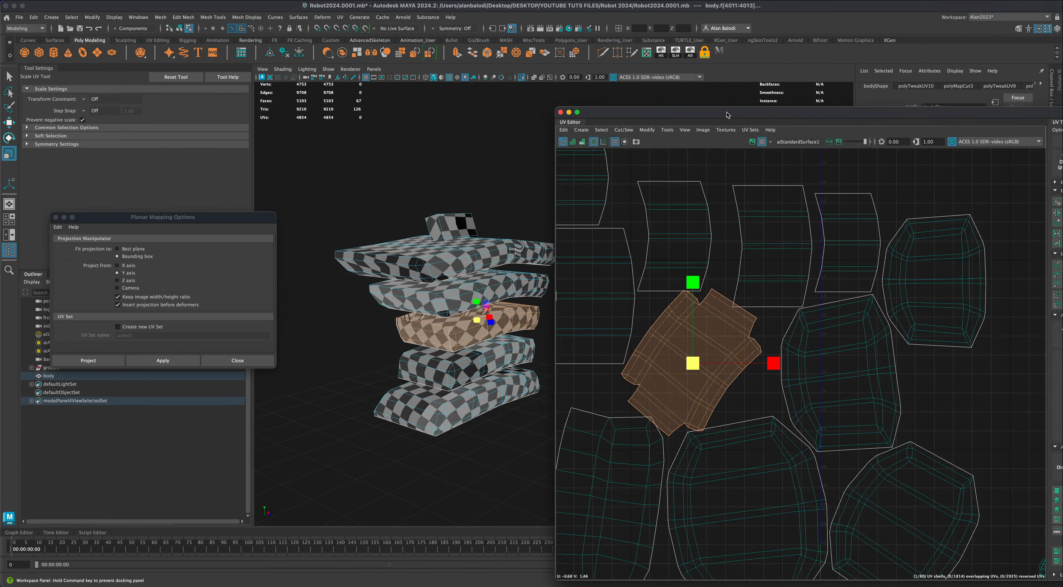
alt+right_drag(809, 398, 808, 414)
alt+middle_drag(807, 414, 742, 368)
alt+scroll(758, 387, up, 3)
alt+scroll(760, 385, up, 3)
alt+scroll(742, 368, up, 2)
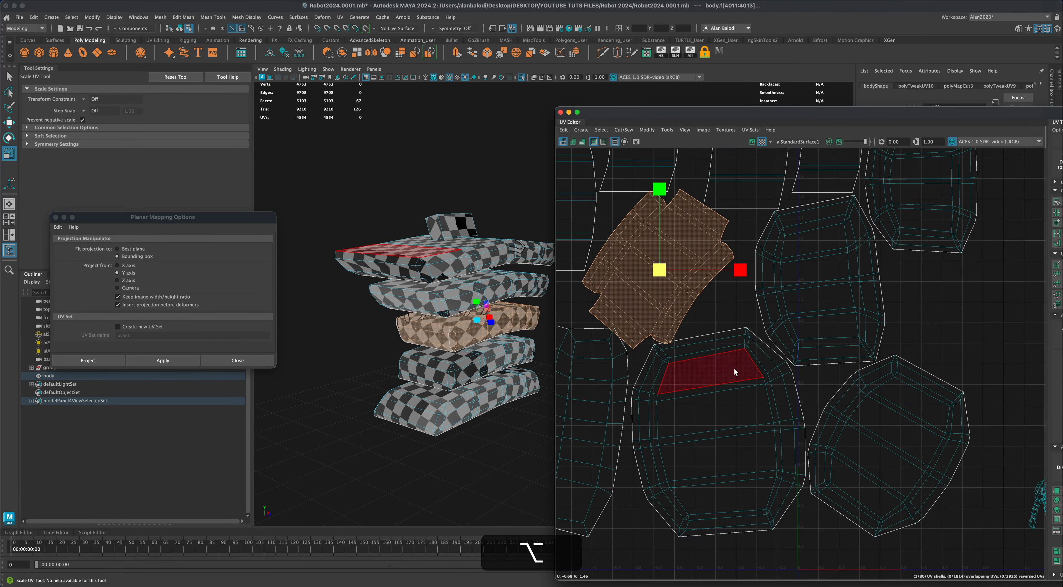
click(677, 354)
right_drag(678, 351, 679, 335)
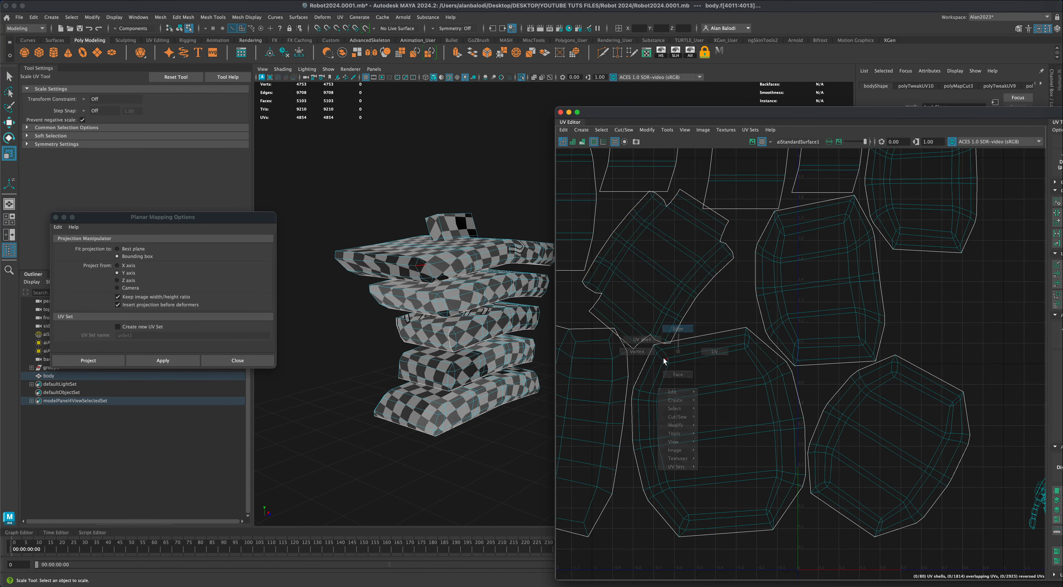
shift+click(662, 349)
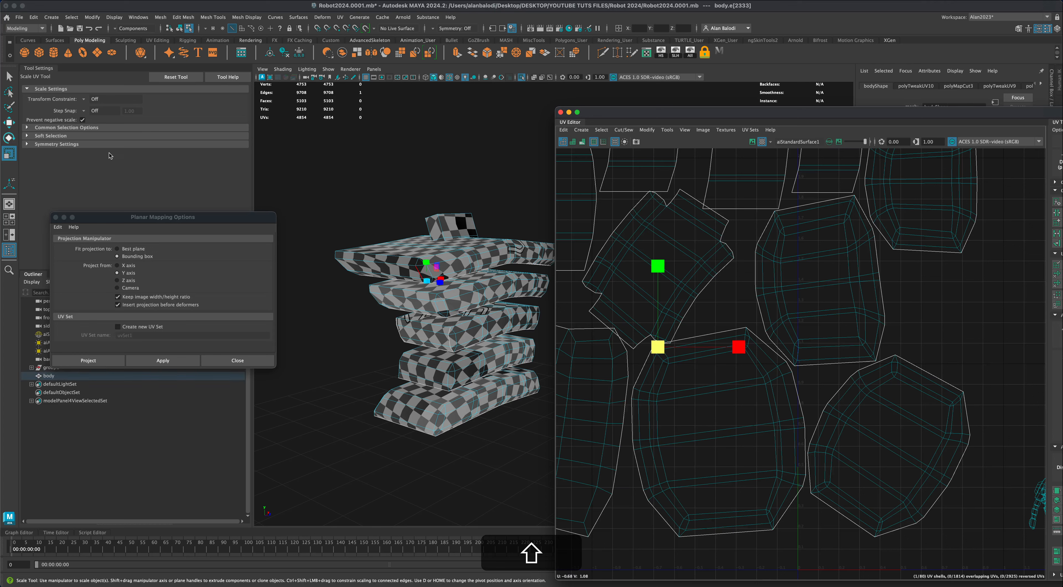
click(9, 77)
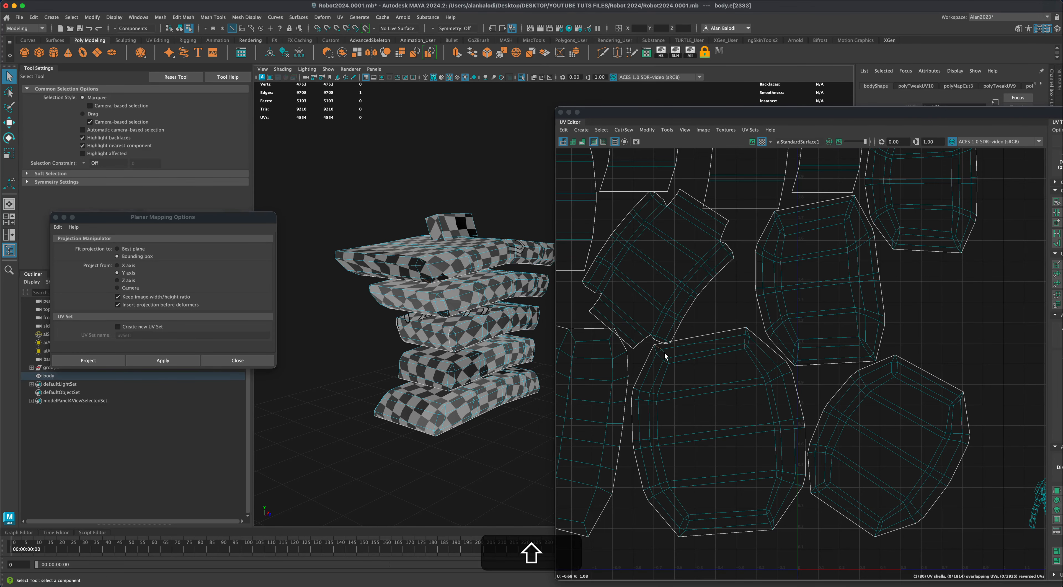
shift+click(664, 353)
shift+click(667, 361)
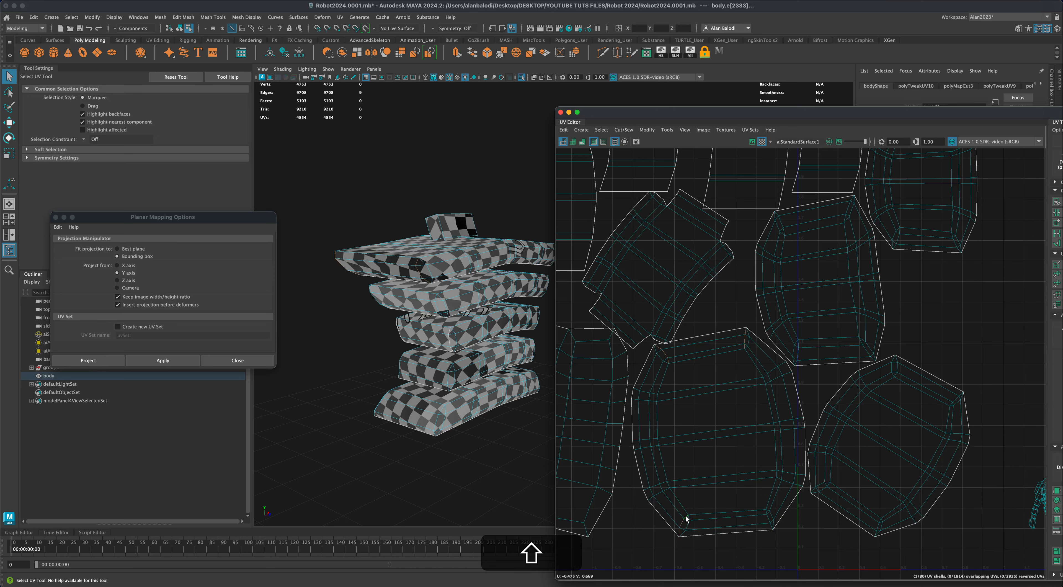
Add the corner edges of the other three uncut rounded spine shells to the selection and cut the UVs along all selected edges.
shift+double_click(954, 404)
shift+double_click(895, 366)
shift+double_click(860, 341)
shift+double_click(848, 204)
alt+middle_drag(795, 254, 712, 357)
shift+double_click(873, 227)
shift+double_click(874, 342)
shift+double_click(816, 340)
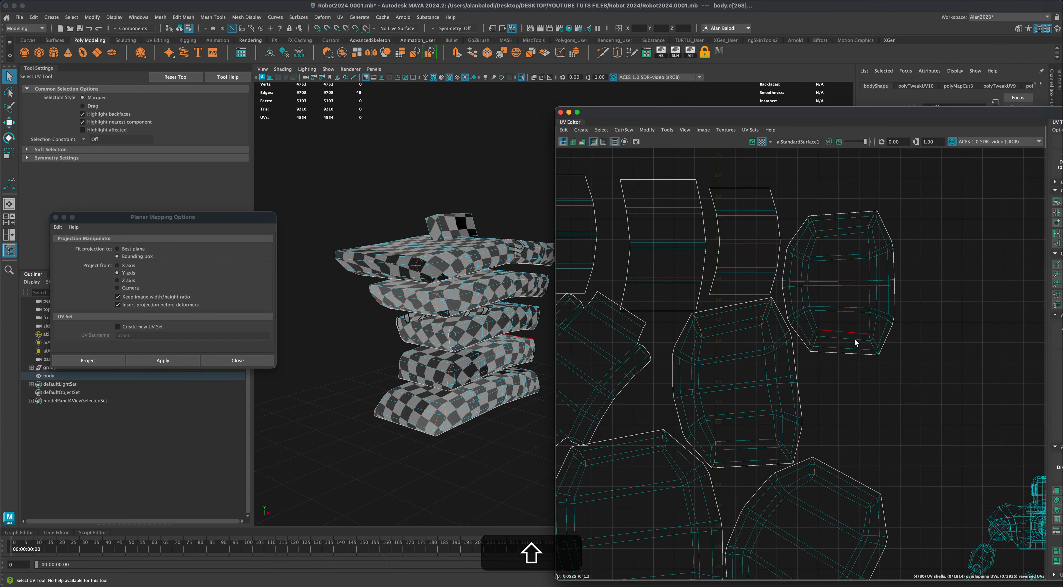
scroll(851, 387, down, 5)
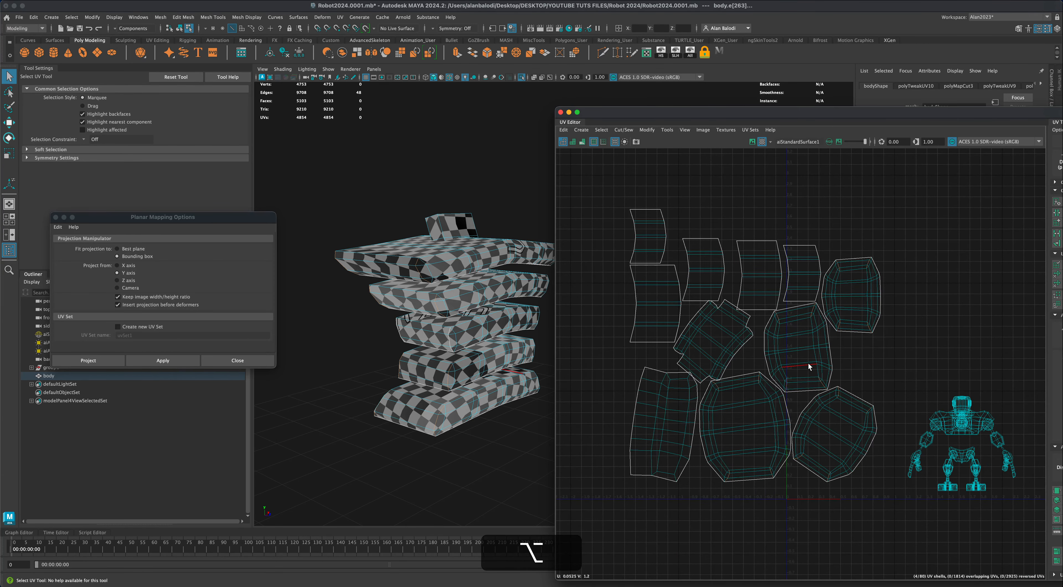
scroll(722, 494, up, 1)
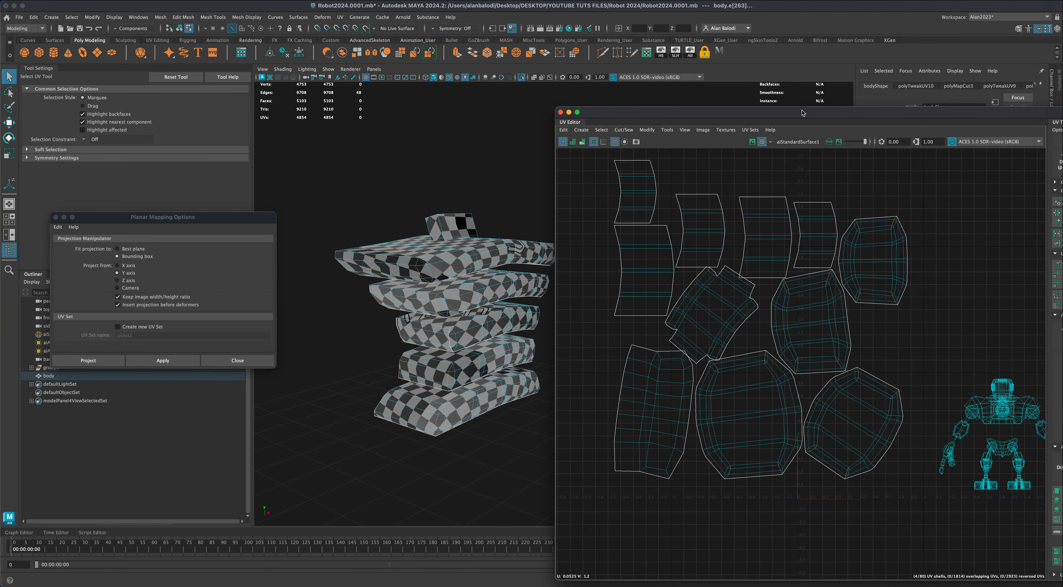
drag(803, 113, 650, 130)
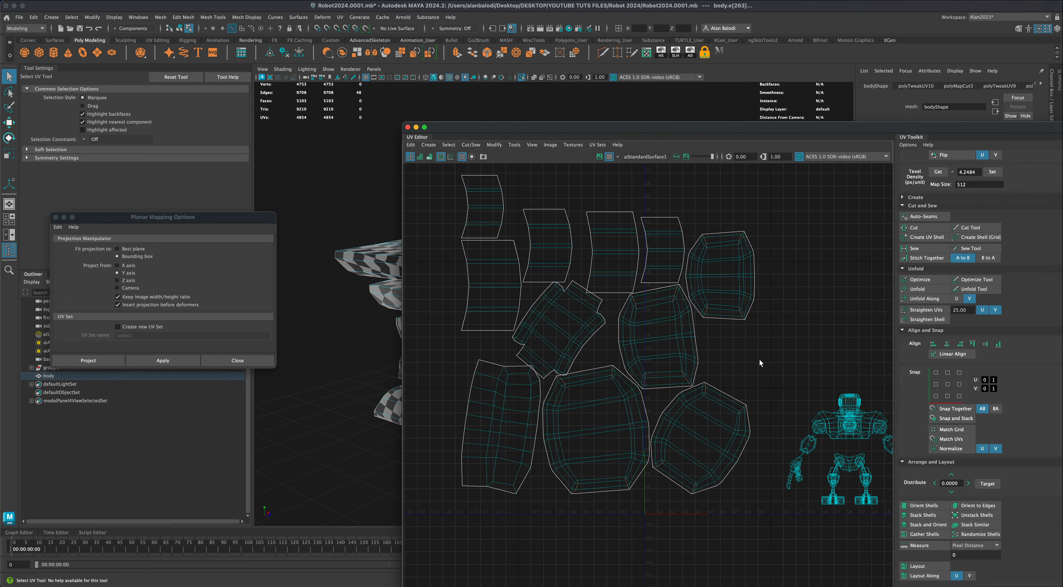
click(914, 227)
Select the four newly cut rounded spine shells as faces and unfold them together.
right_drag(732, 286, 733, 306)
double_click(725, 293)
shift+double_click(671, 329)
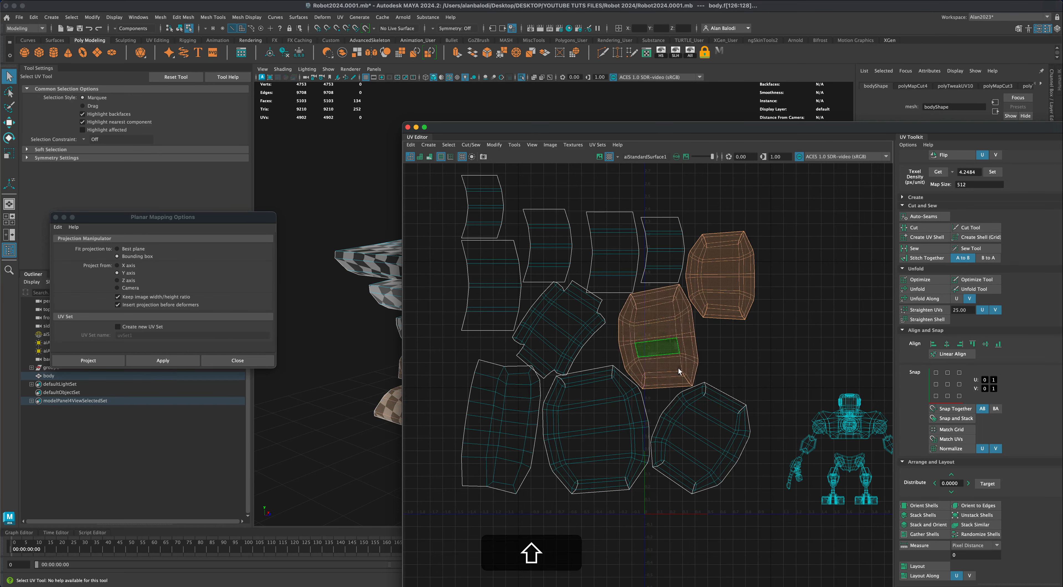
shift+double_click(689, 427)
shift+double_click(588, 421)
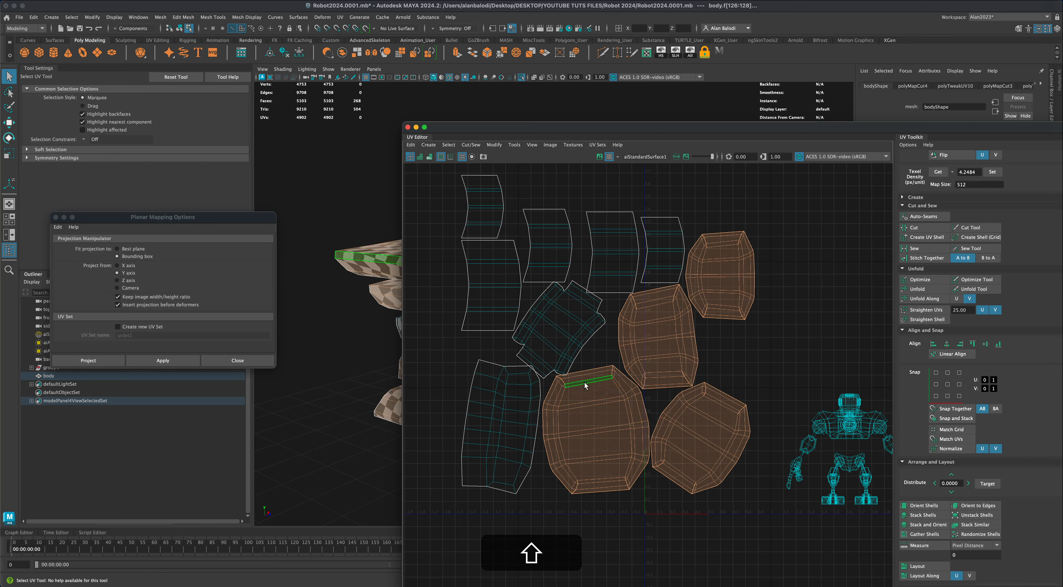
click(932, 290)
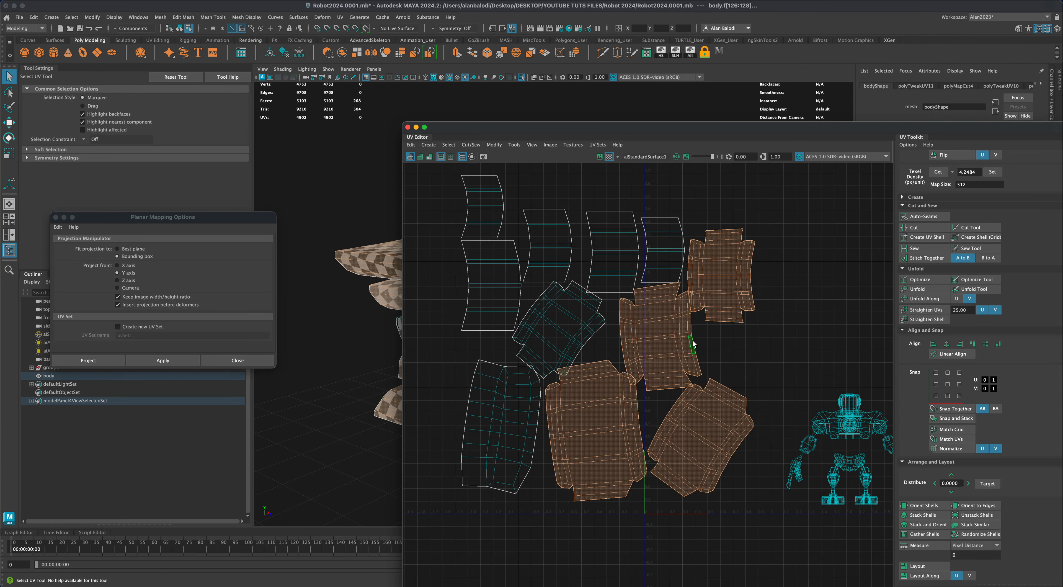
Select all the waist and spine shells in the UV layout and unstack them.
scroll(693, 344, down, 2)
drag(616, 373, 752, 509)
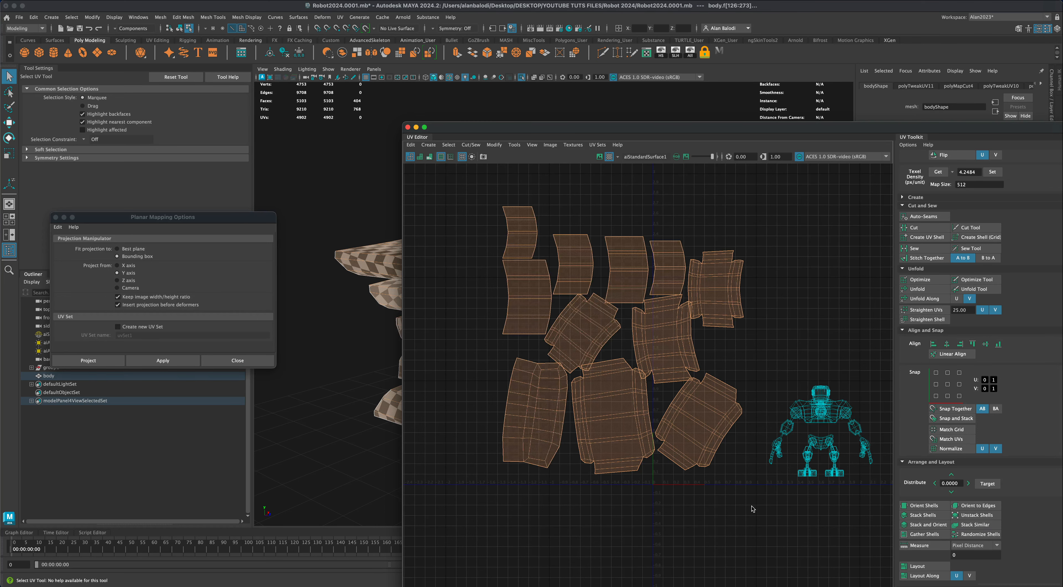
click(975, 514)
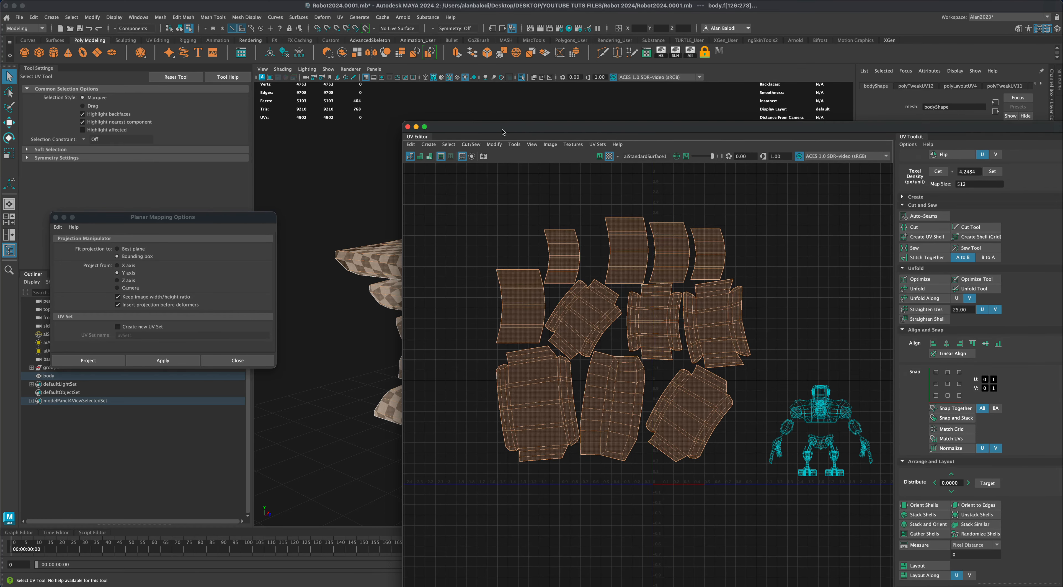
Check the checker pattern on the spine segments and move all their shells together away from the robot's remaining UVs.
drag(503, 126, 705, 131)
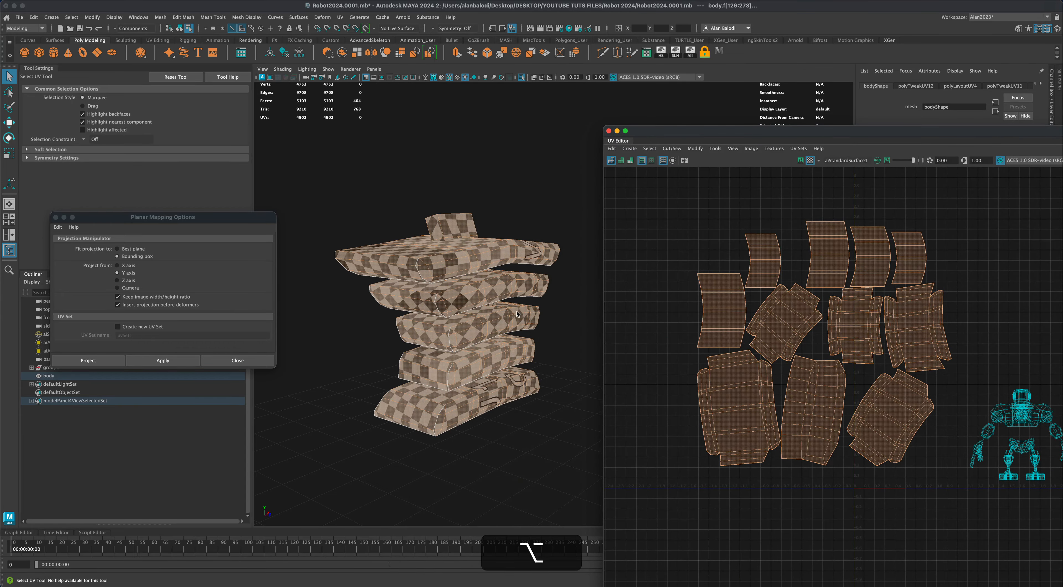
alt+drag(531, 310, 510, 307)
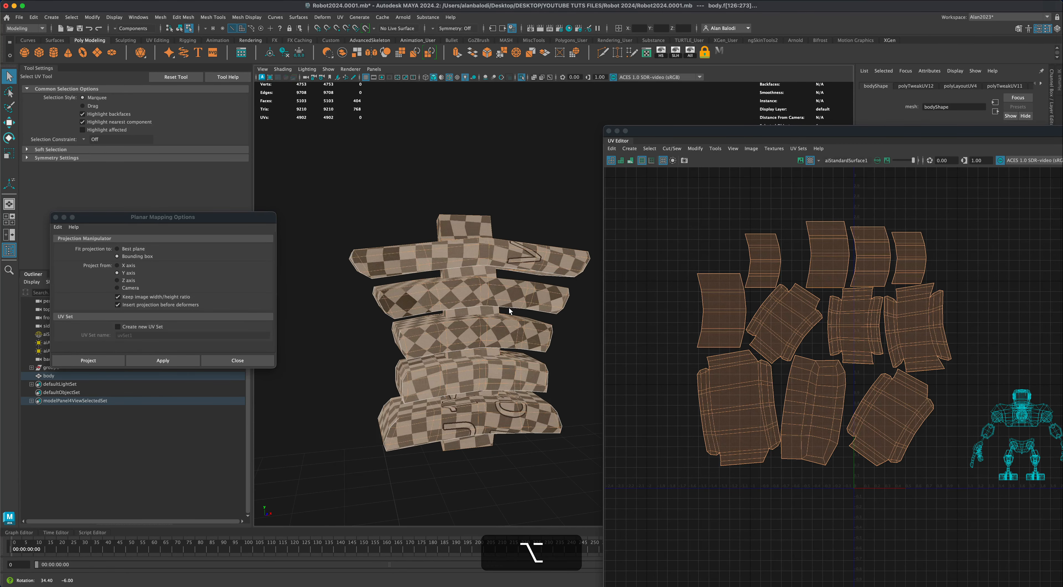
drag(688, 130, 695, 126)
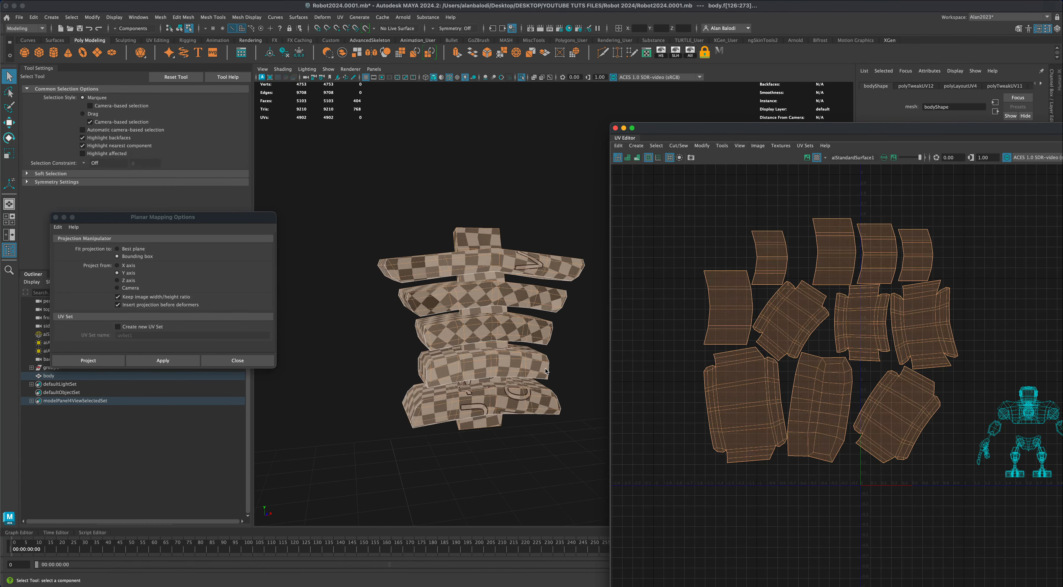
mouse_move(551, 368)
alt+mouse_down()
mouse_move(570, 361)
mouse_move(557, 357)
alt+mouse_up()
drag(761, 129, 750, 127)
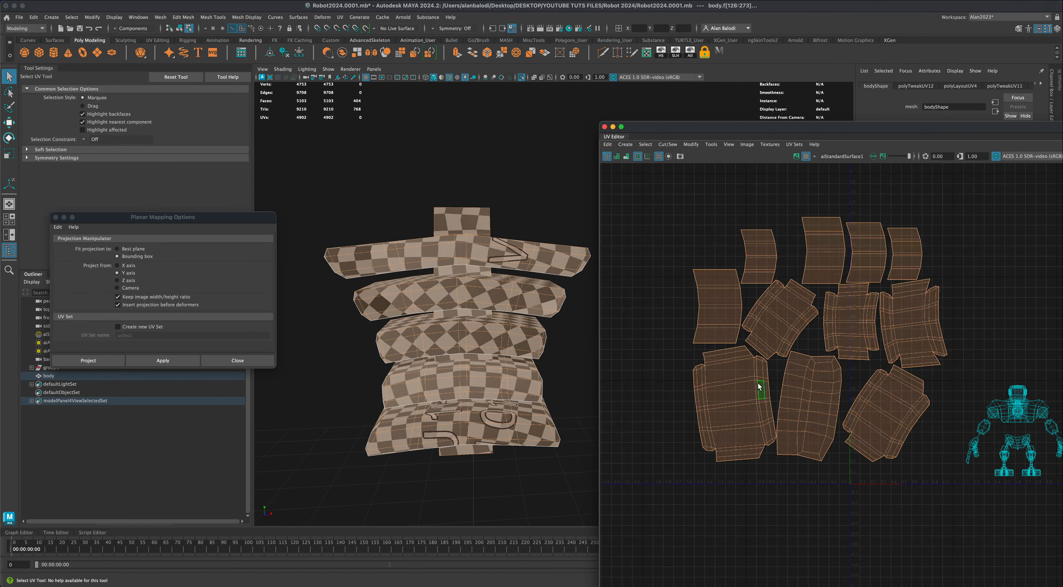
scroll(761, 387, down, 5)
alt+middle_drag(763, 358, 750, 345)
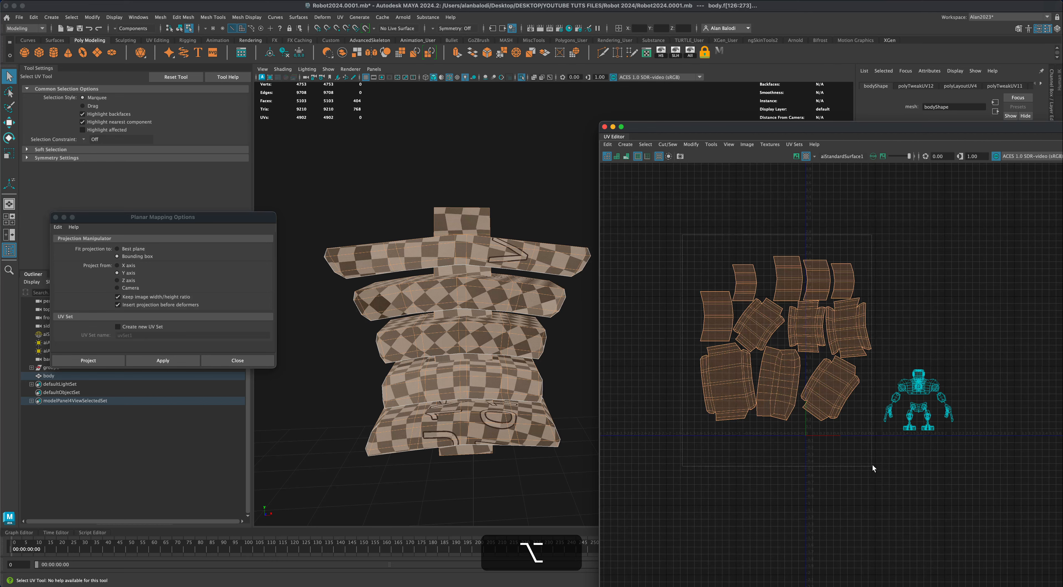
key(w)
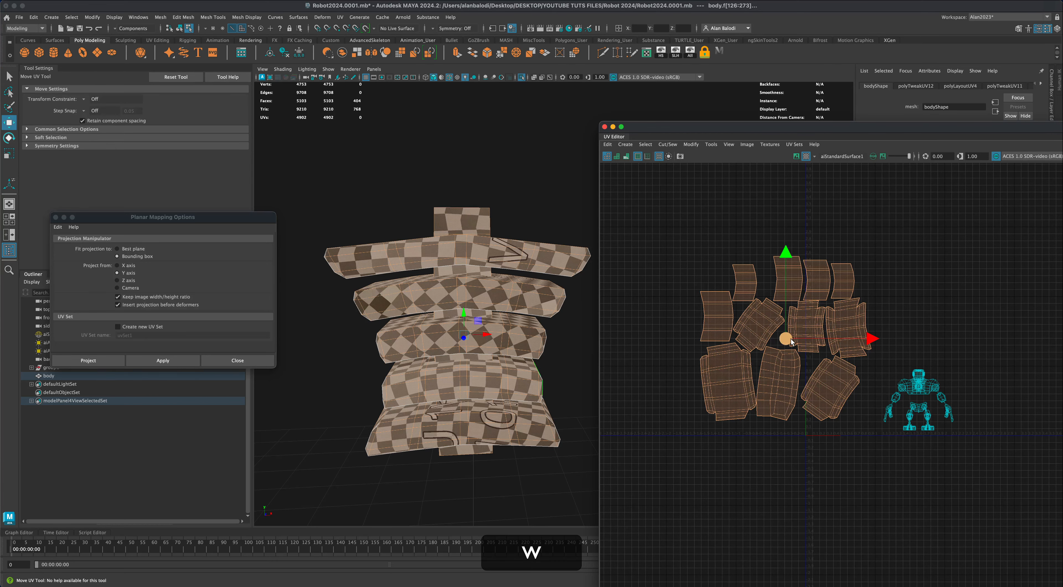
drag(783, 337, 711, 256)
scroll(835, 513, up, 3)
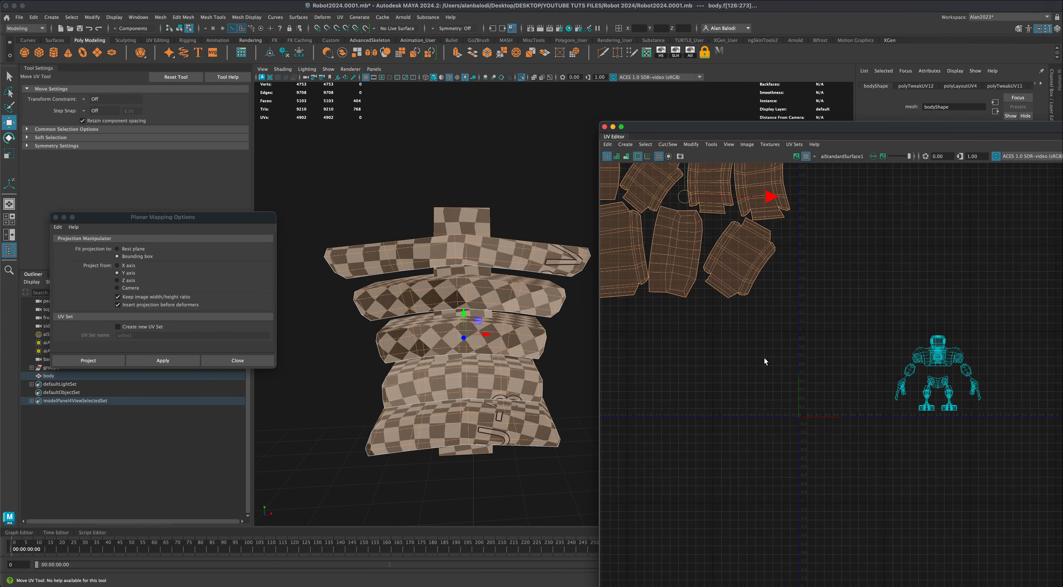
Turn off isolated viewing of the spine faces so the whole robot shows in the viewport.
click(521, 78)
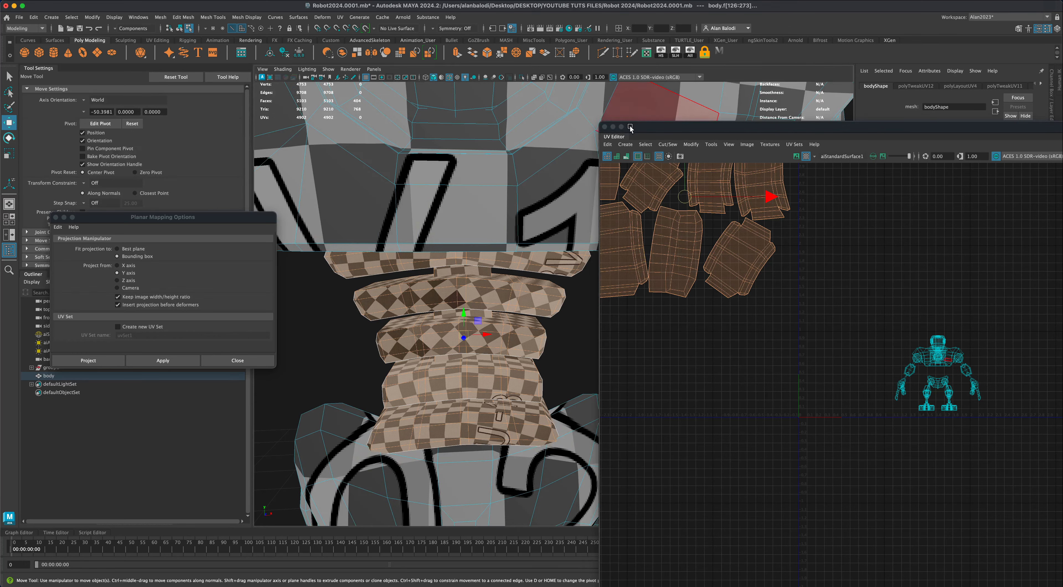
drag(668, 127, 727, 136)
scroll(554, 379, down, 10)
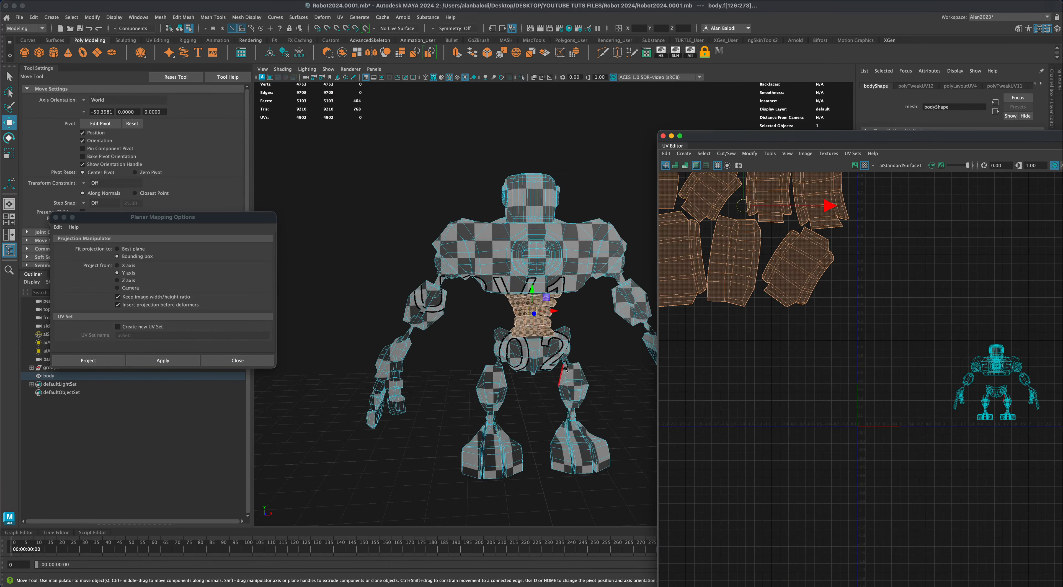
alt+middle_drag(570, 374, 530, 370)
scroll(779, 346, down, 5)
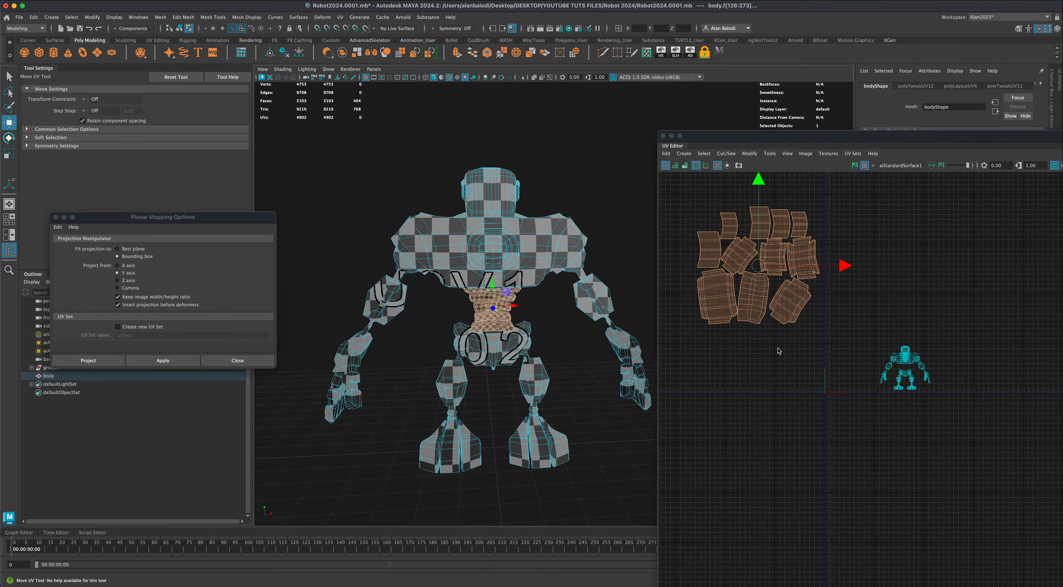
alt+middle_drag(779, 346, 775, 364)
Switch to the Select tool and hide the selected spine faces on the robot's body.
click(10, 77)
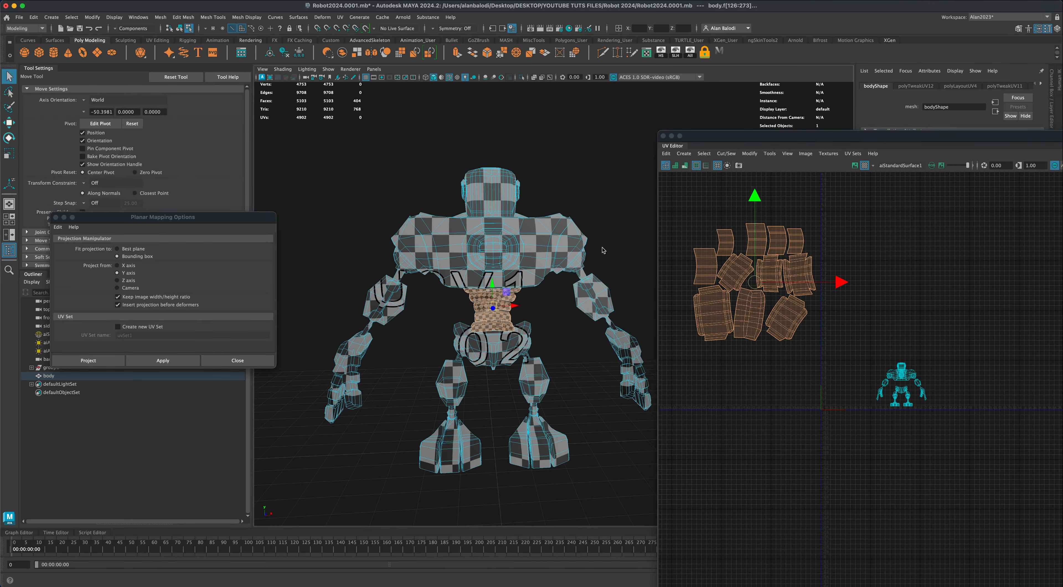
click(674, 194)
drag(836, 354, 835, 354)
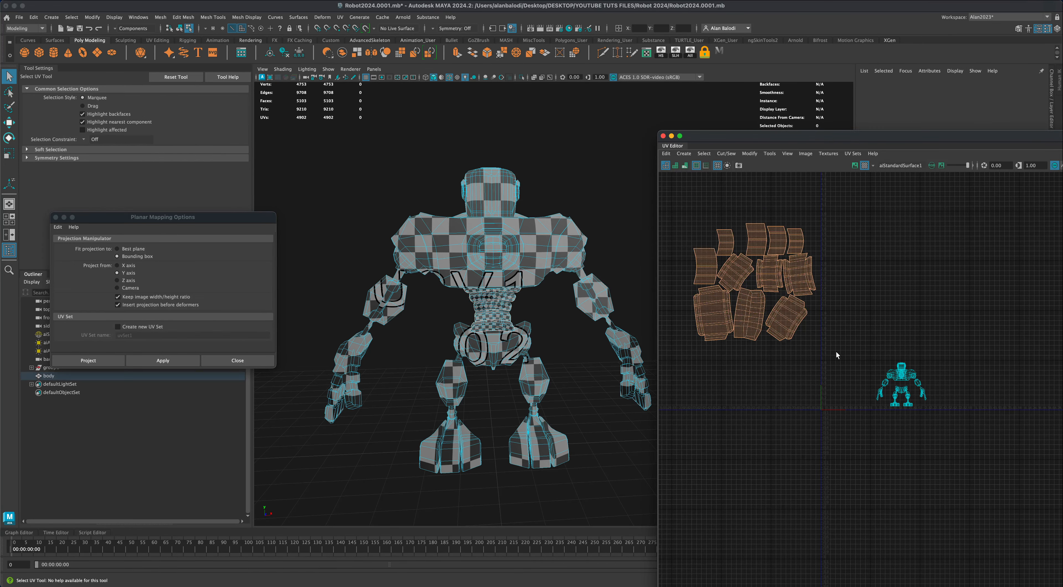
scroll(540, 324, up, 5)
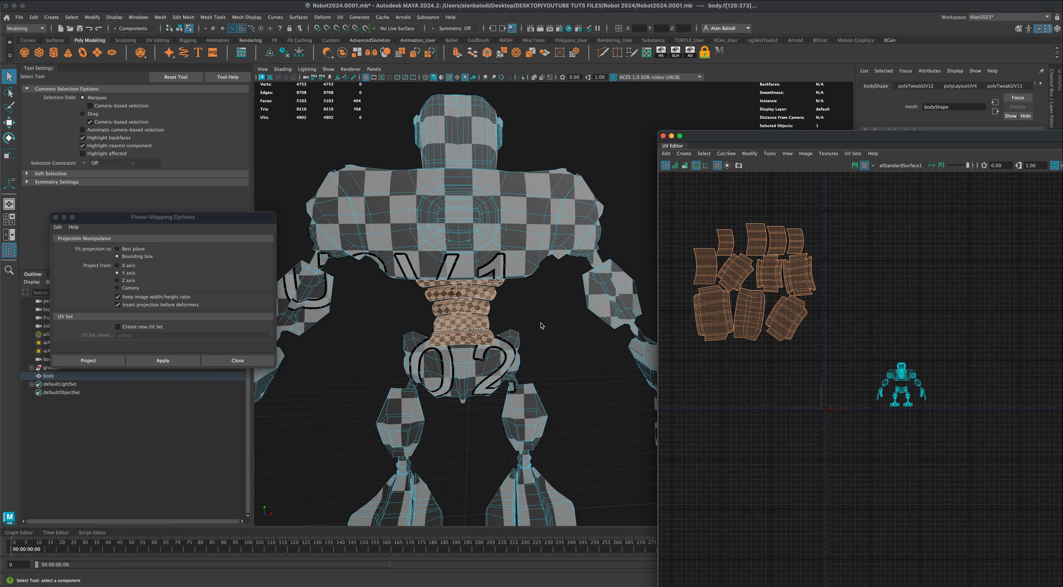
click(661, 52)
click(538, 305)
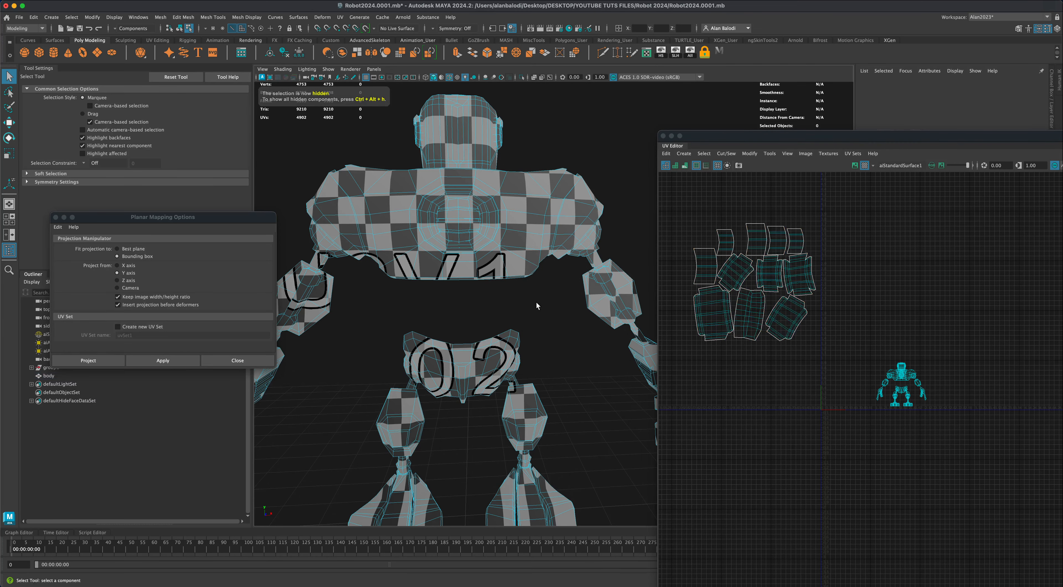
Unhide the spine faces between the robot's chest and hips.
alt+drag(546, 325, 558, 323)
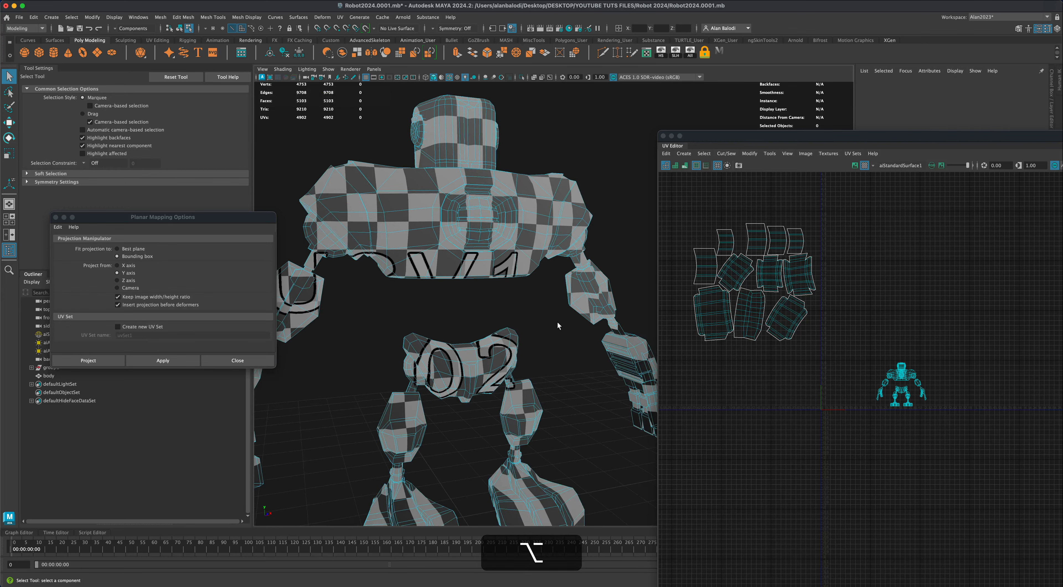
alt+right_drag(647, 377, 559, 338)
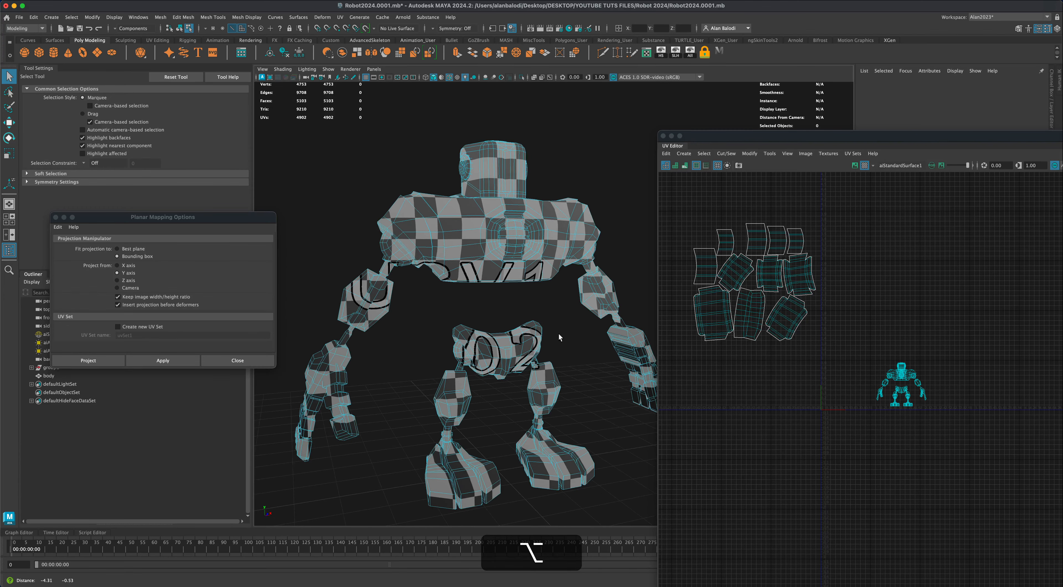
alt+drag(438, 237, 492, 305)
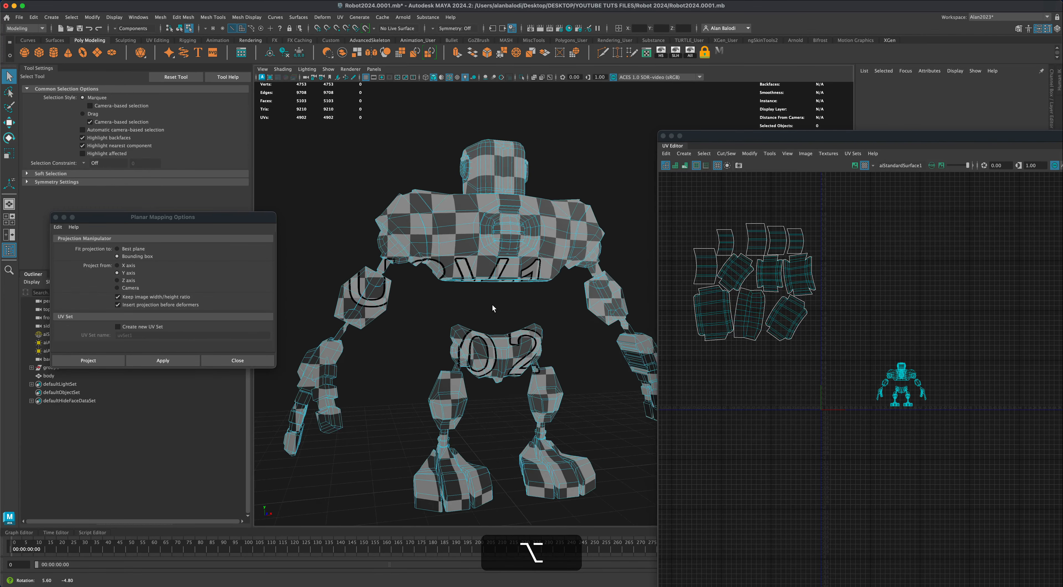
click(115, 17)
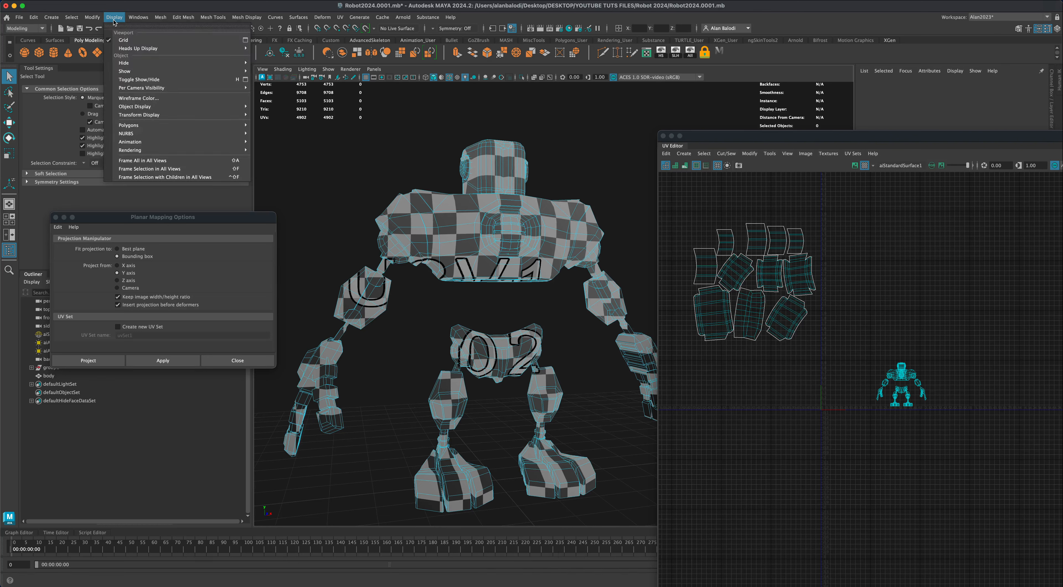
mouse_move(231, 63)
alt+drag(503, 298, 507, 302)
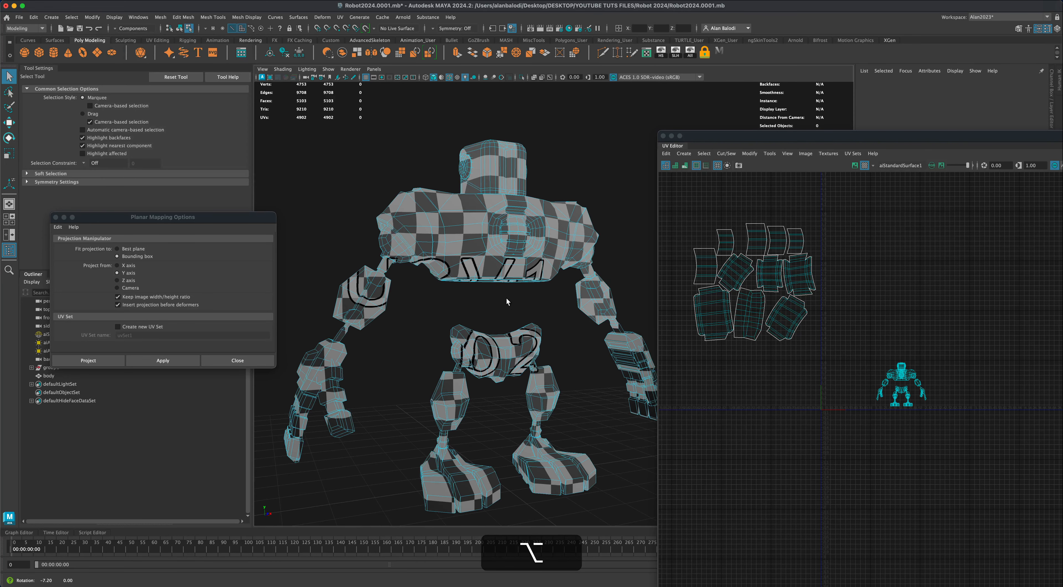
click(690, 53)
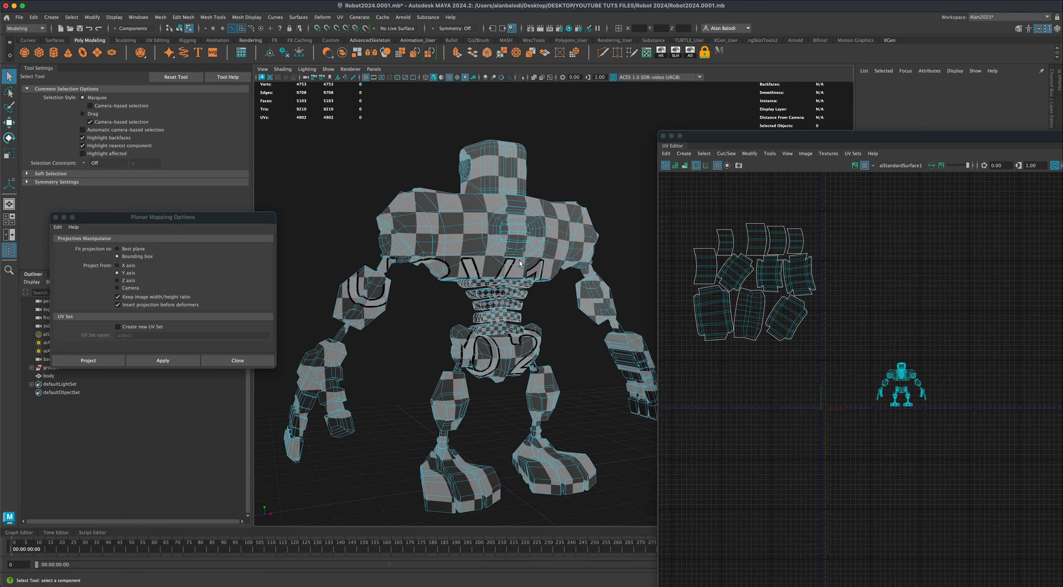
click(161, 17)
mouse_move(115, 19)
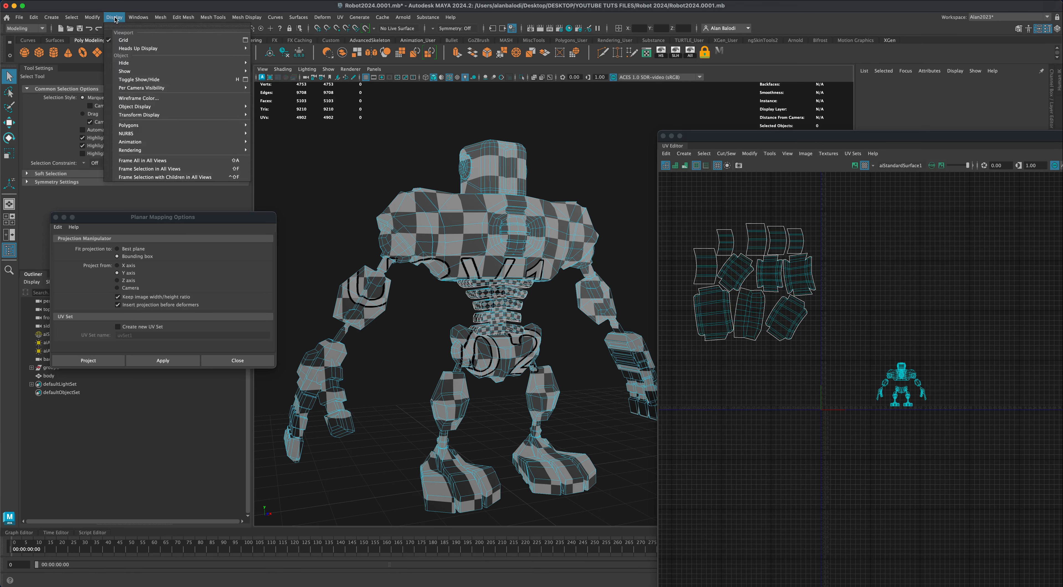
mouse_move(132, 74)
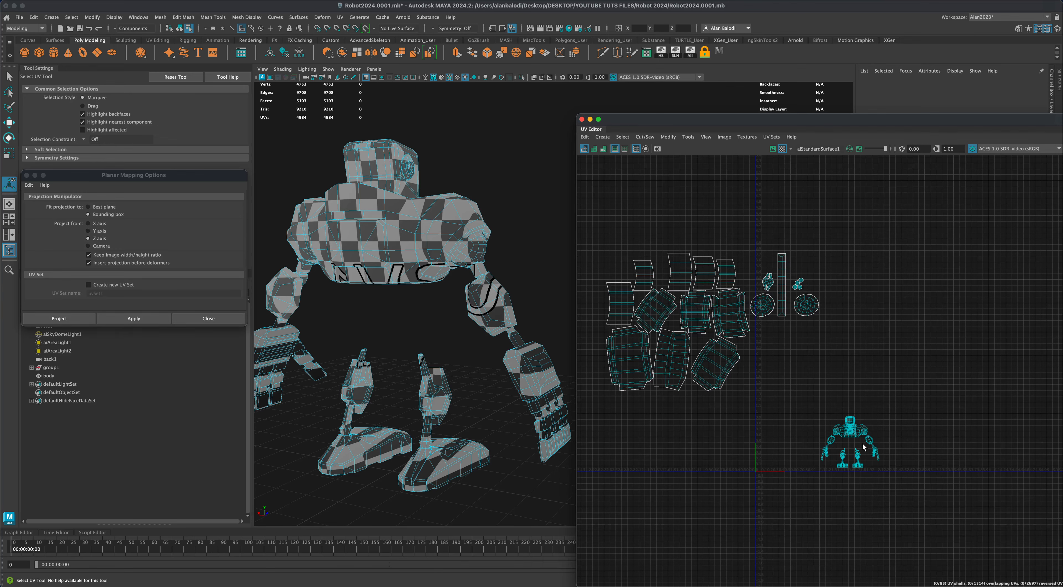
Switch to face selection in the UV layout and select all faces of the robot-shaped projection that still needs mapping.
scroll(864, 447, up, 3)
right_drag(854, 431, 855, 445)
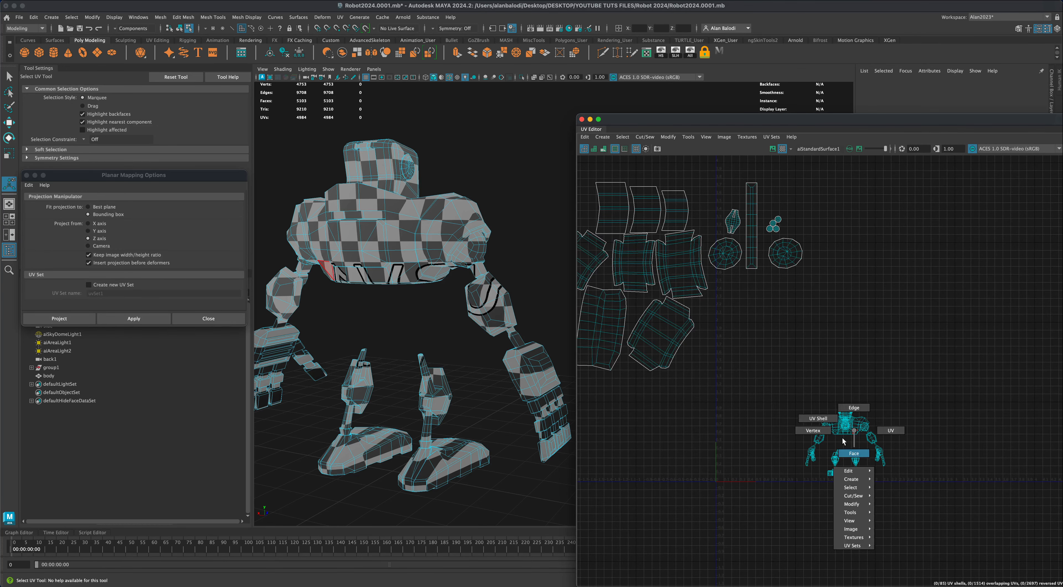
drag(799, 397, 921, 489)
scroll(838, 492, down, 2)
alt+middle_drag(833, 454, 852, 450)
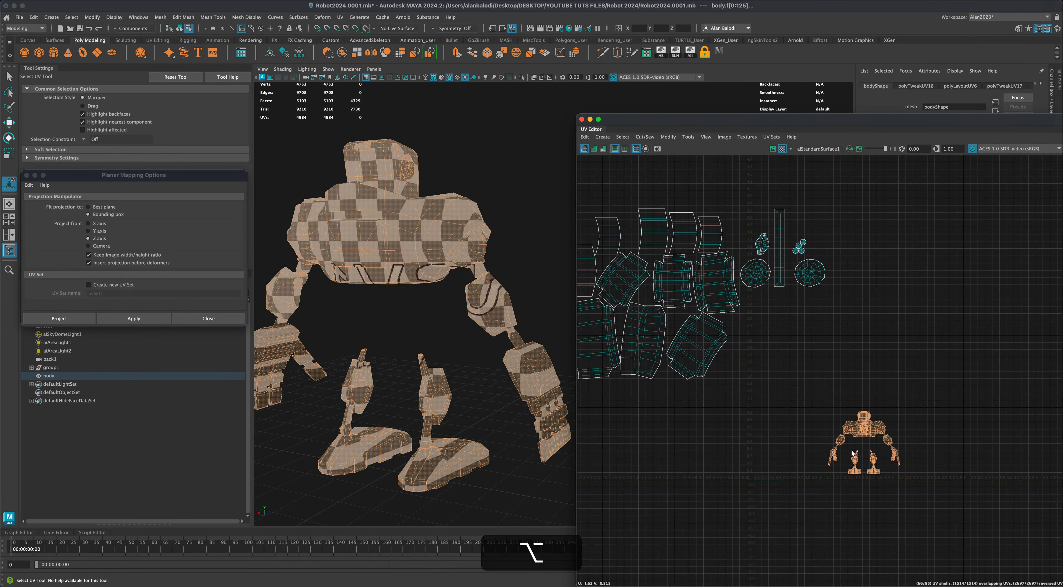
alt+middle_drag(746, 461, 772, 453)
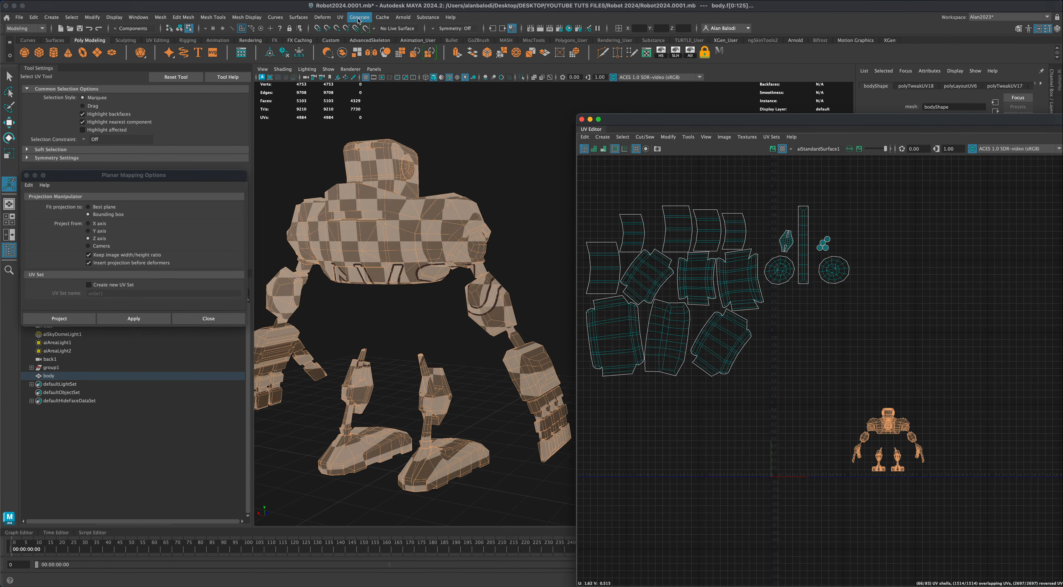
Apply an Automatic UV projection to the selected robot body faces.
click(341, 21)
click(428, 67)
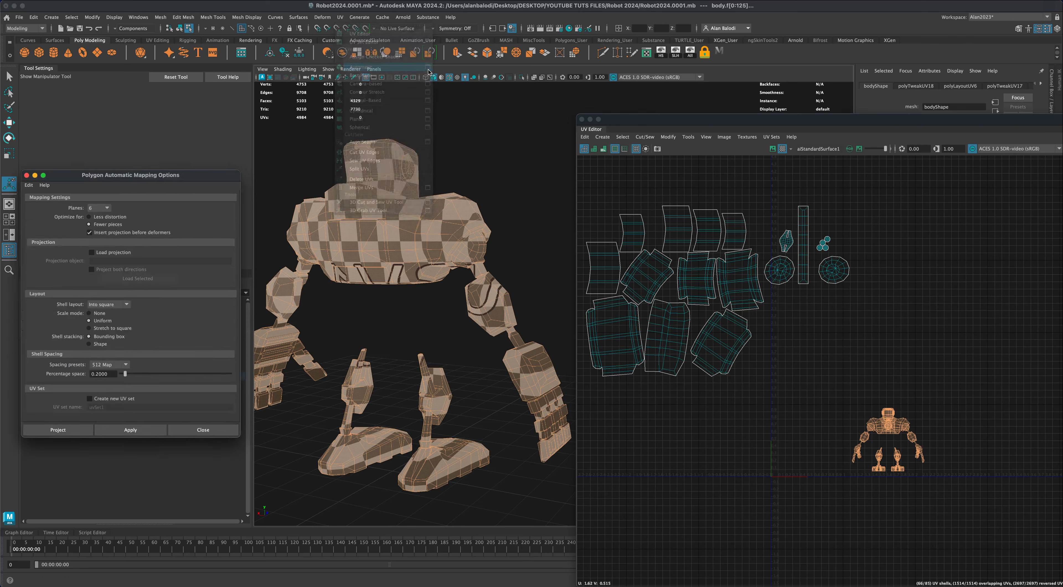
click(342, 19)
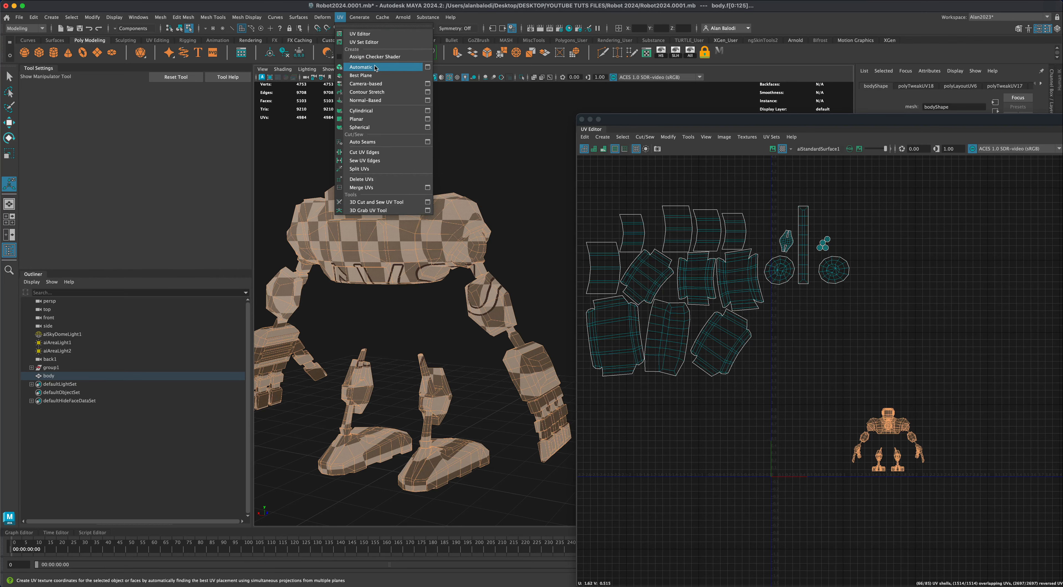
click(361, 67)
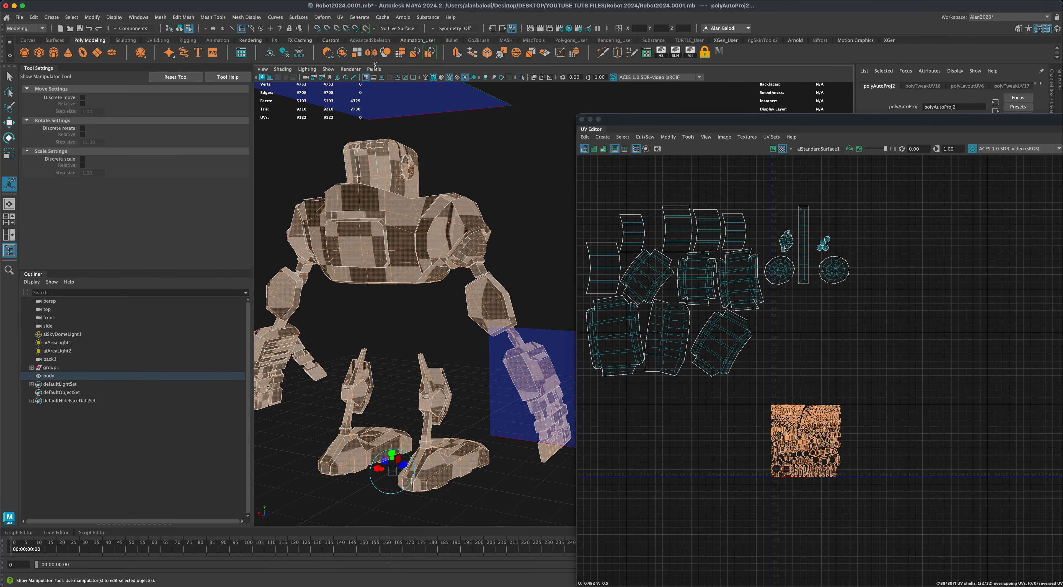
Enlarge the view of the UV layout and reselect all the automatically projected body shells as faces.
scroll(859, 451, up, 3)
scroll(871, 445, down, 4)
alt+middle_drag(885, 444, 924, 442)
scroll(911, 443, up, 2)
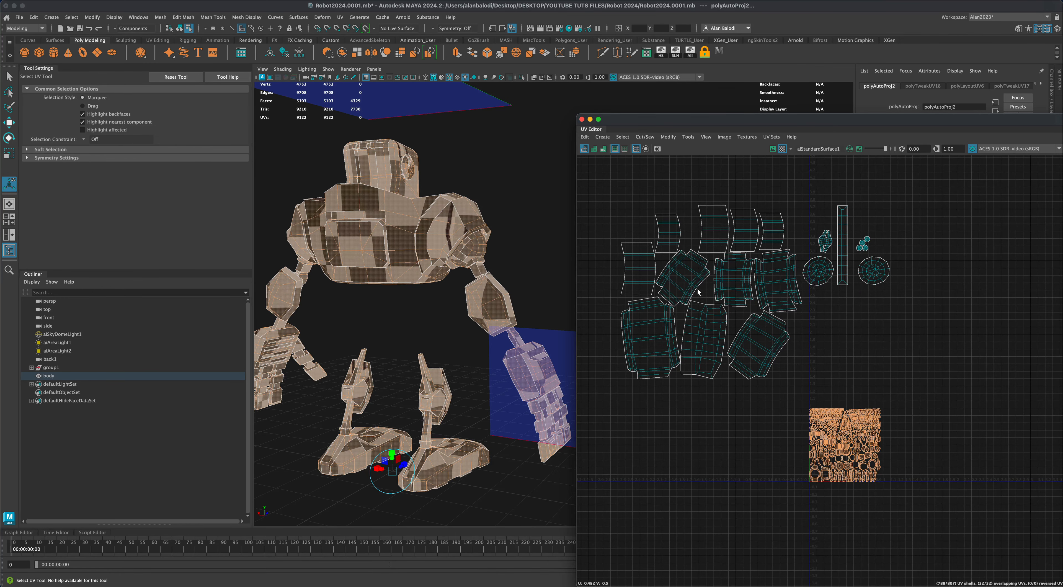
double_click(759, 124)
scroll(692, 433, up, 1)
alt+middle_drag(692, 433, 739, 445)
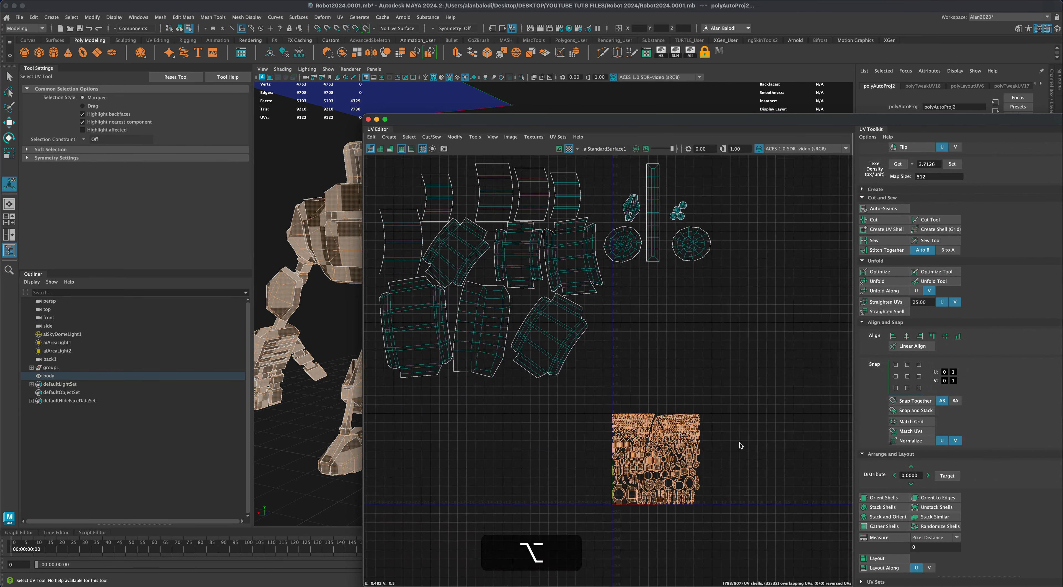
alt+right_drag(739, 446, 738, 430)
alt+middle_drag(736, 423, 723, 420)
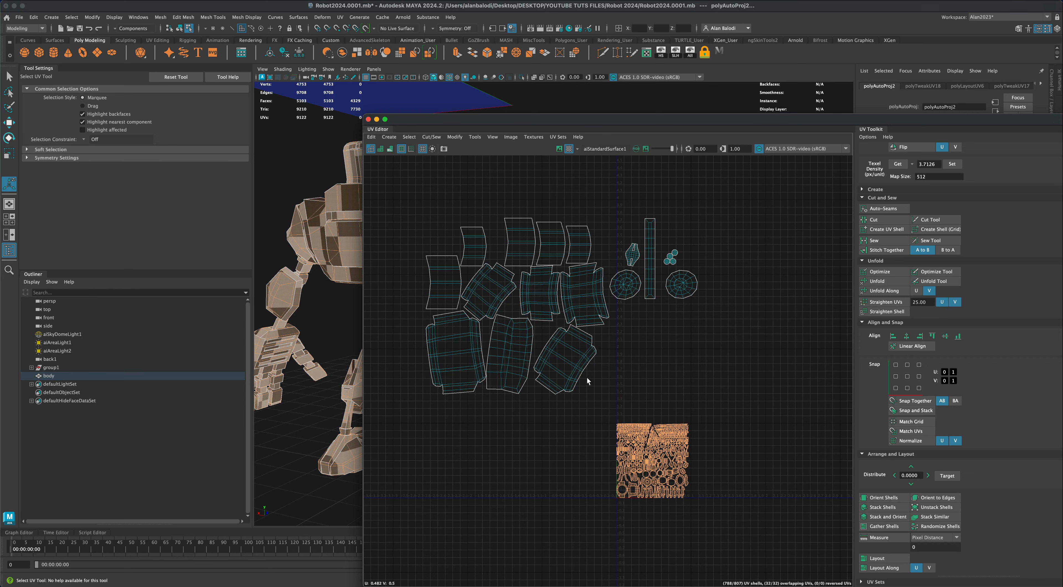
right_drag(581, 362, 583, 381)
drag(416, 185, 414, 370)
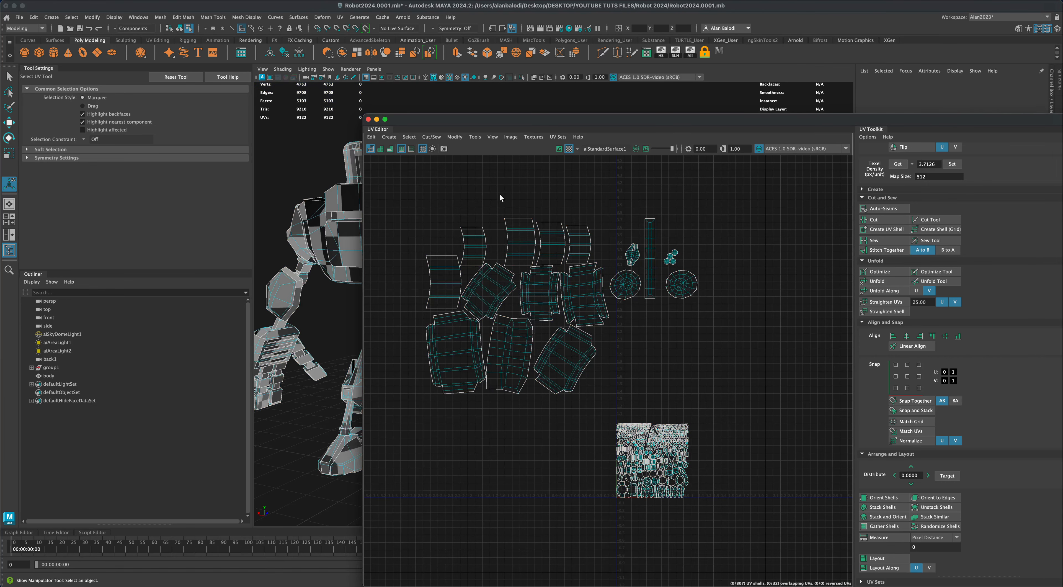
drag(407, 180, 726, 525)
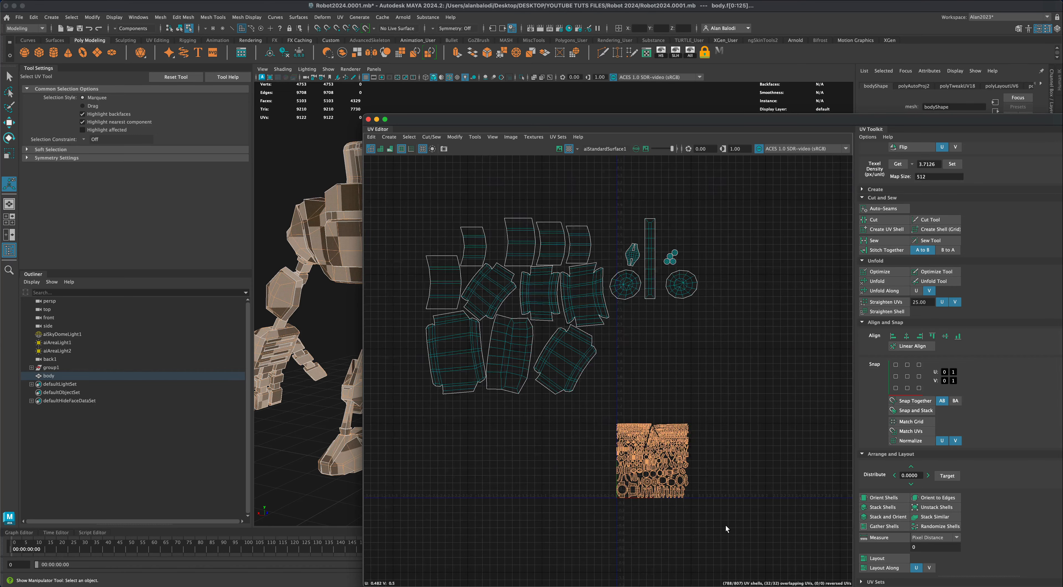
Sample the texel density of one automatically projected shell and apply it to all finished shells outside the UV tile.
scroll(726, 525, up, 1)
click(705, 516)
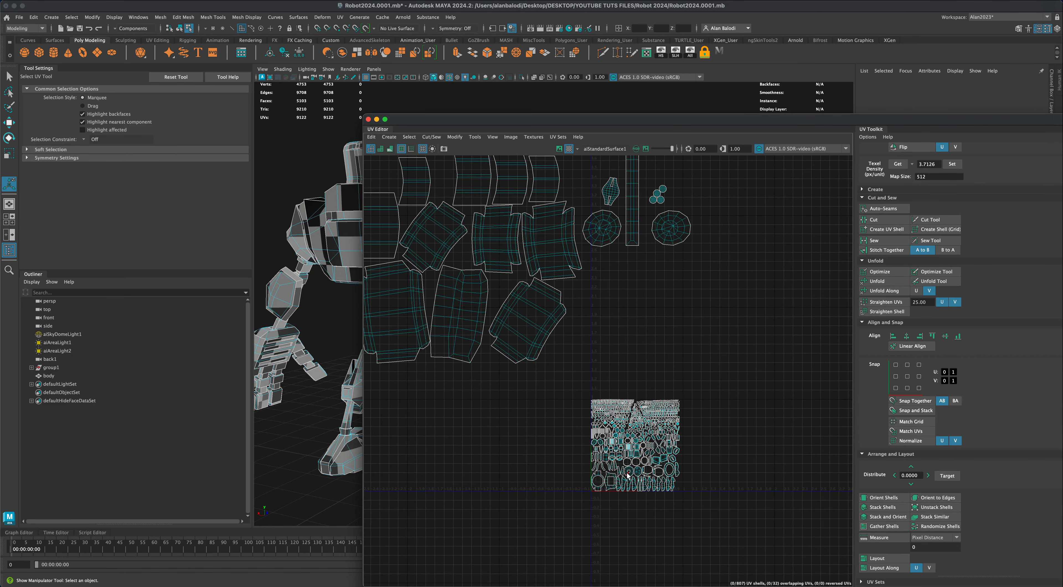
click(628, 473)
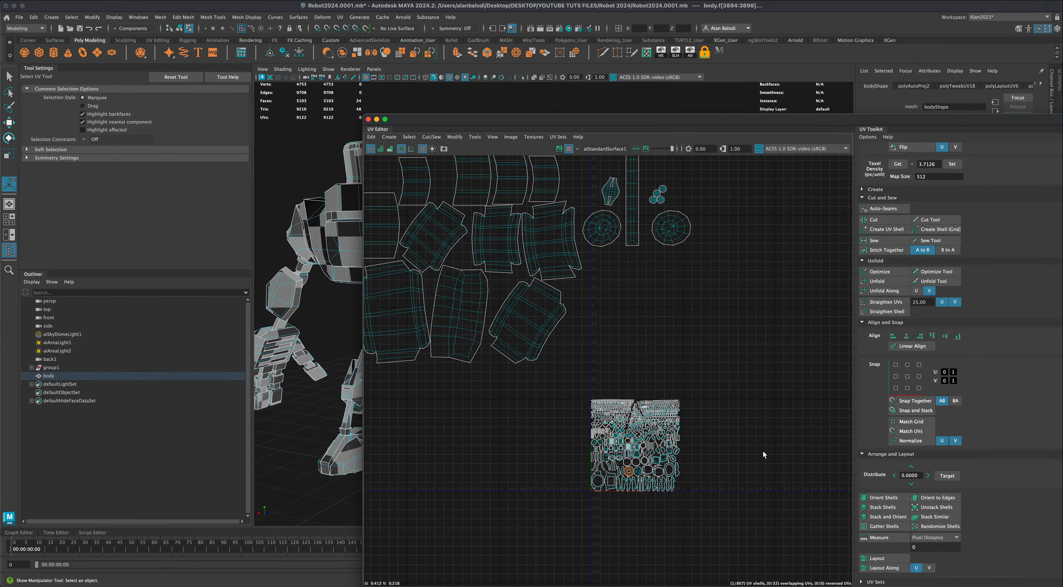
click(898, 163)
scroll(772, 322, down, 2)
drag(404, 167, 732, 379)
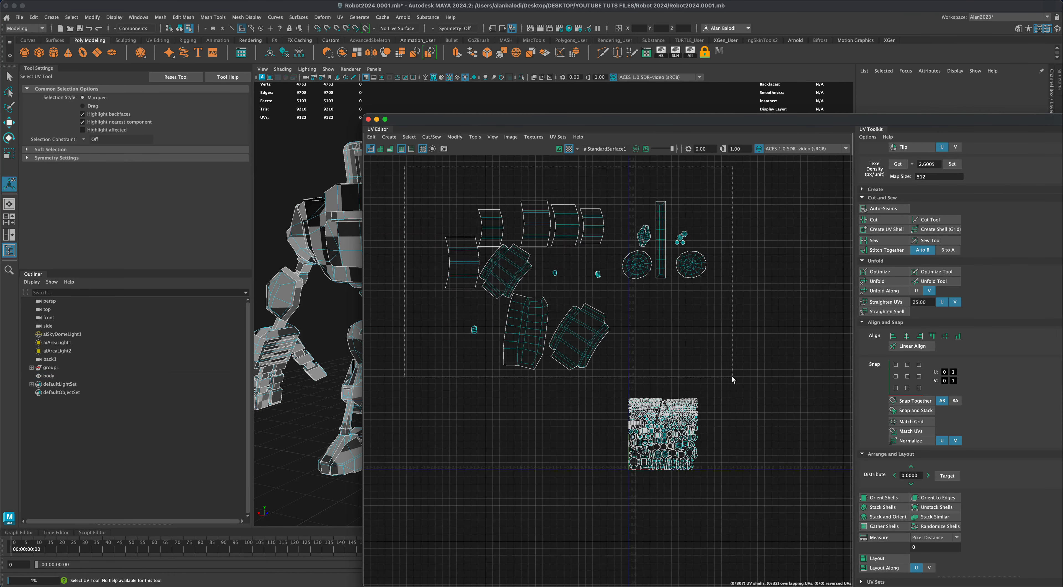
click(953, 163)
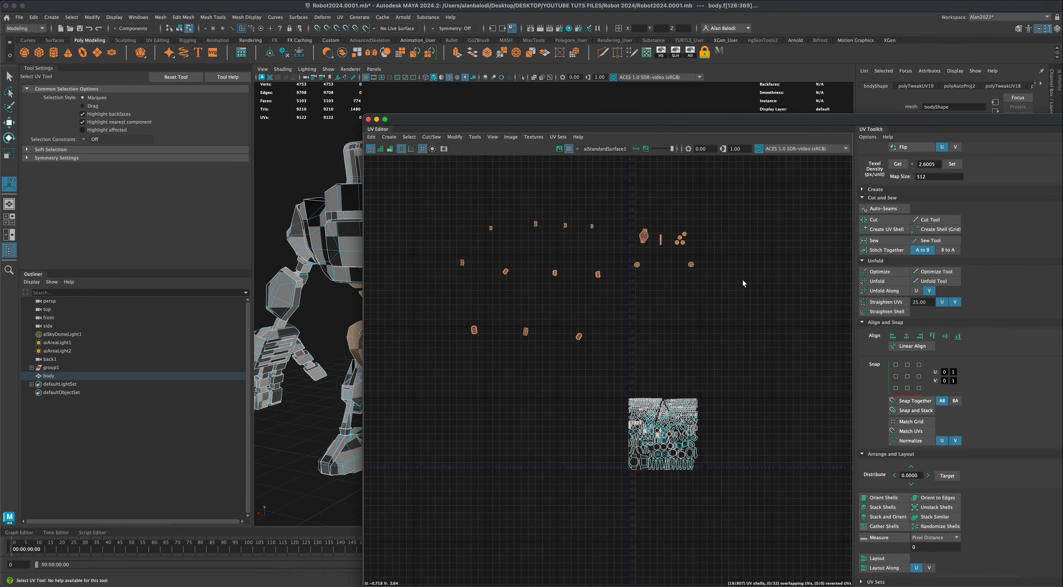
Select all of the body's UV shells and reset the Layout UVs options to their defaults.
click(708, 334)
drag(399, 190, 775, 512)
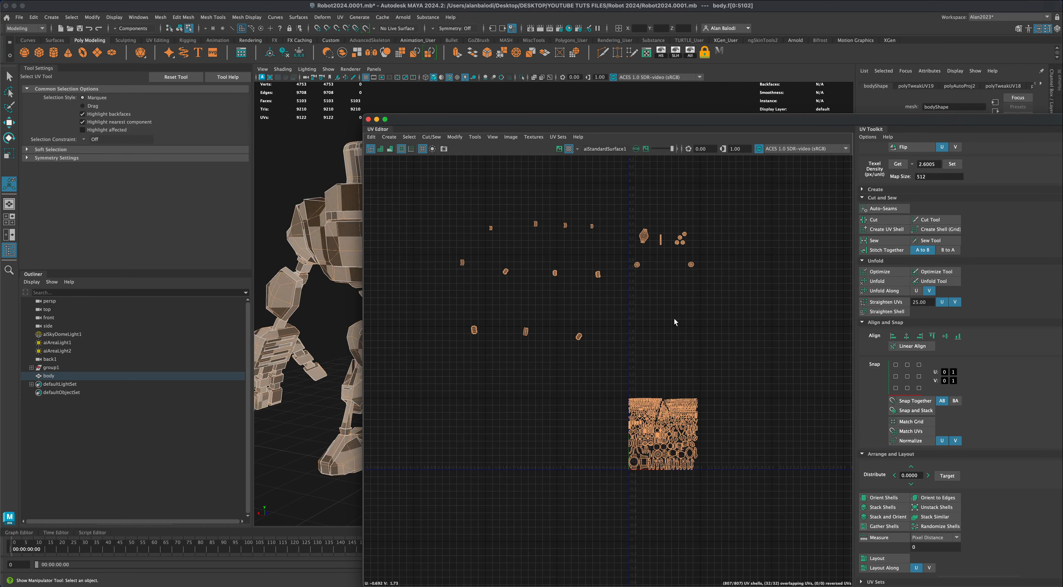
click(460, 139)
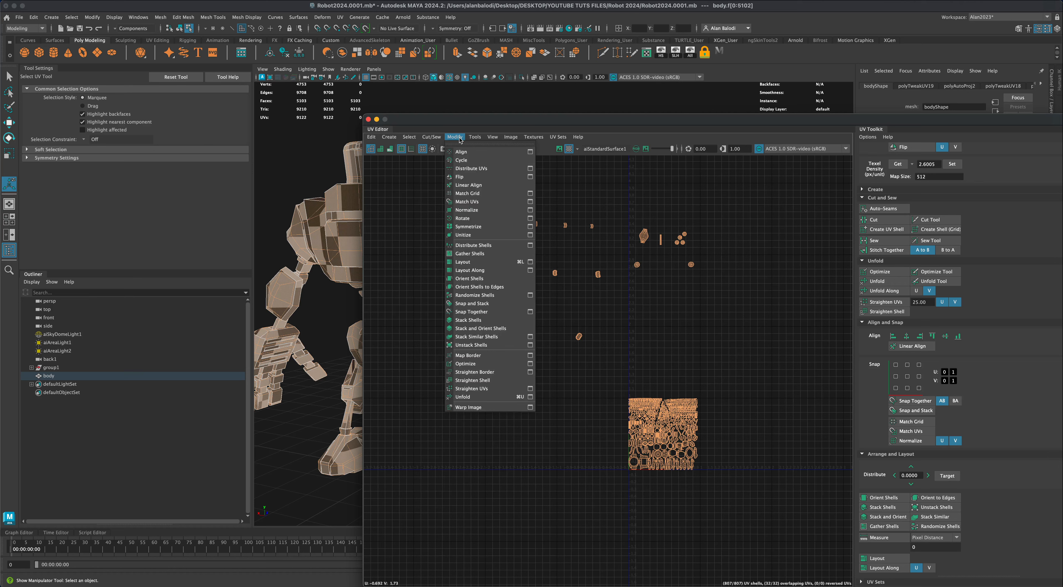
click(532, 262)
drag(414, 168, 437, 207)
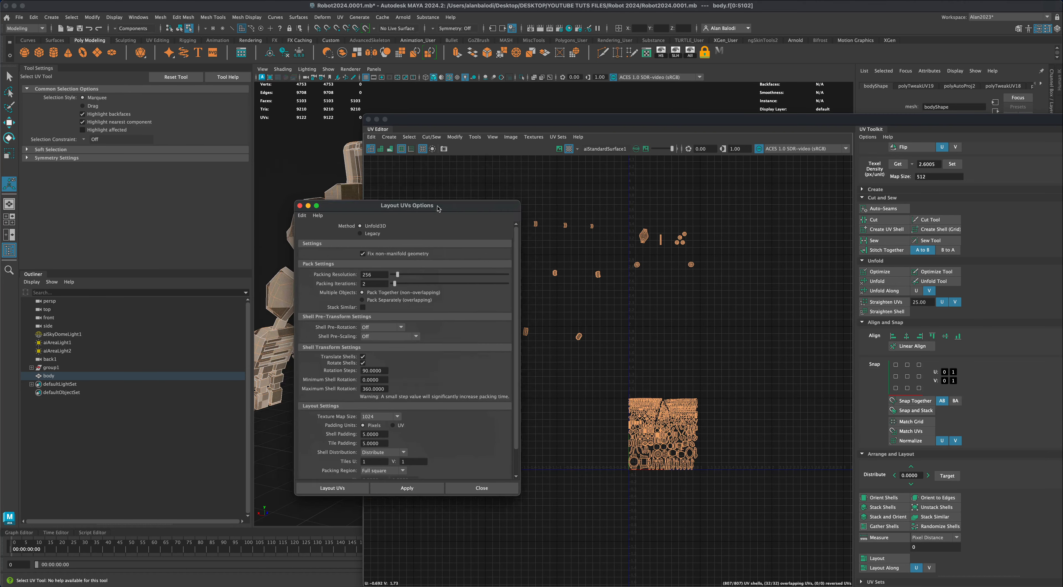
click(303, 217)
click(314, 237)
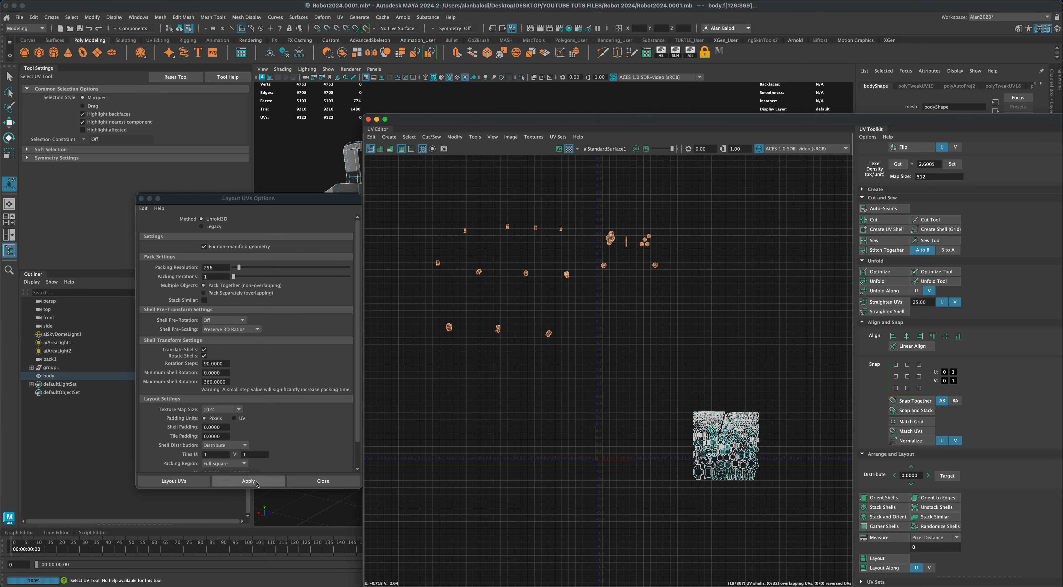
Pack all of the body's UV shells into the UV tile using the Legacy layout method.
click(202, 226)
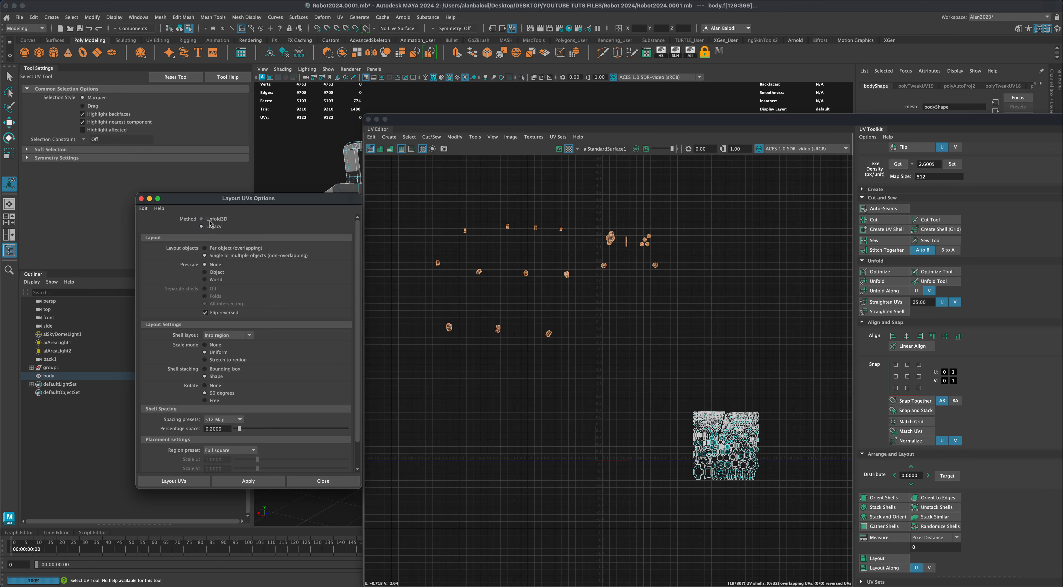
click(212, 220)
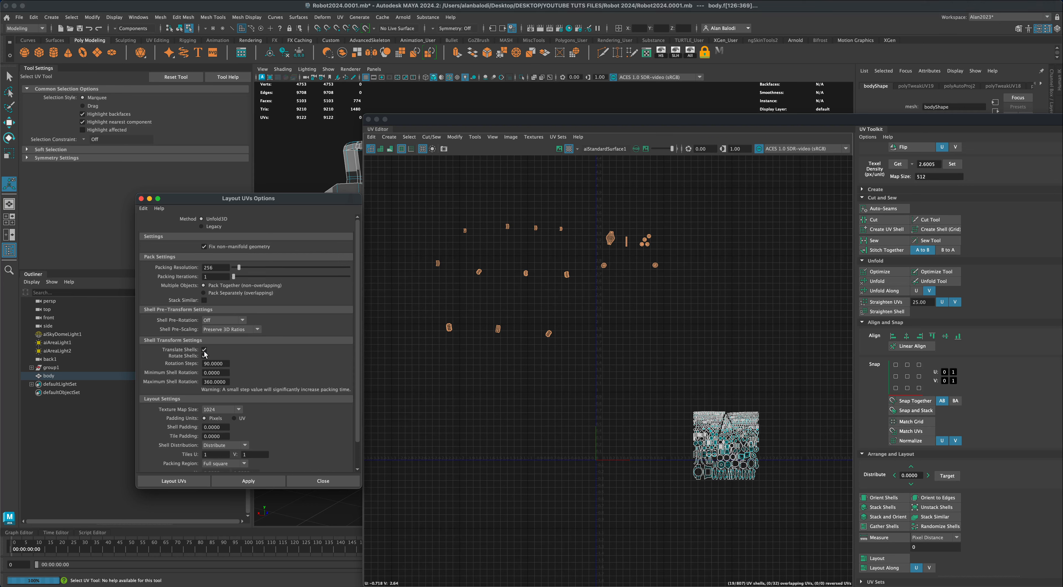
click(211, 229)
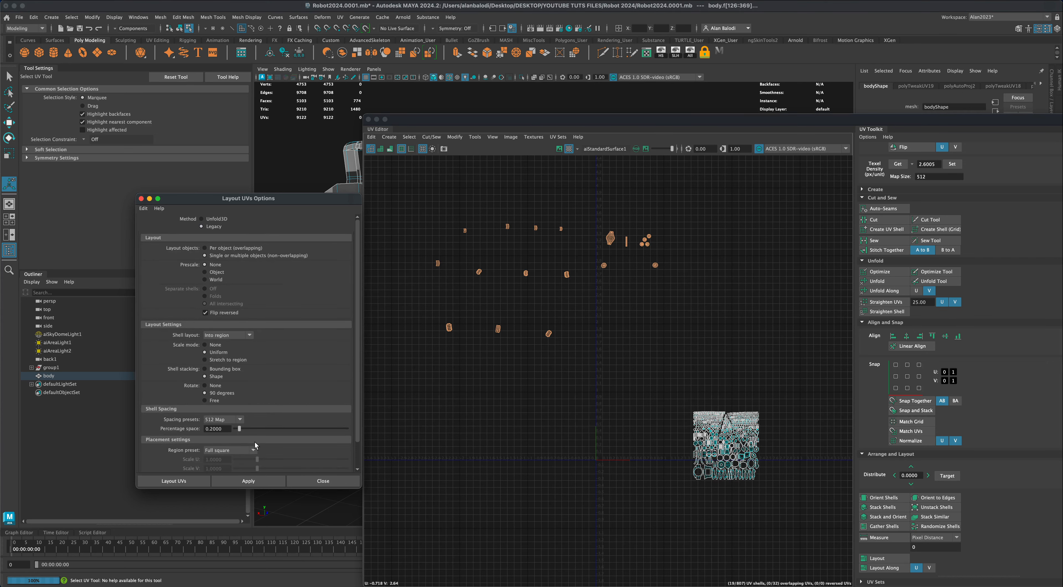
drag(414, 188, 811, 526)
click(261, 485)
scroll(658, 480, up, 4)
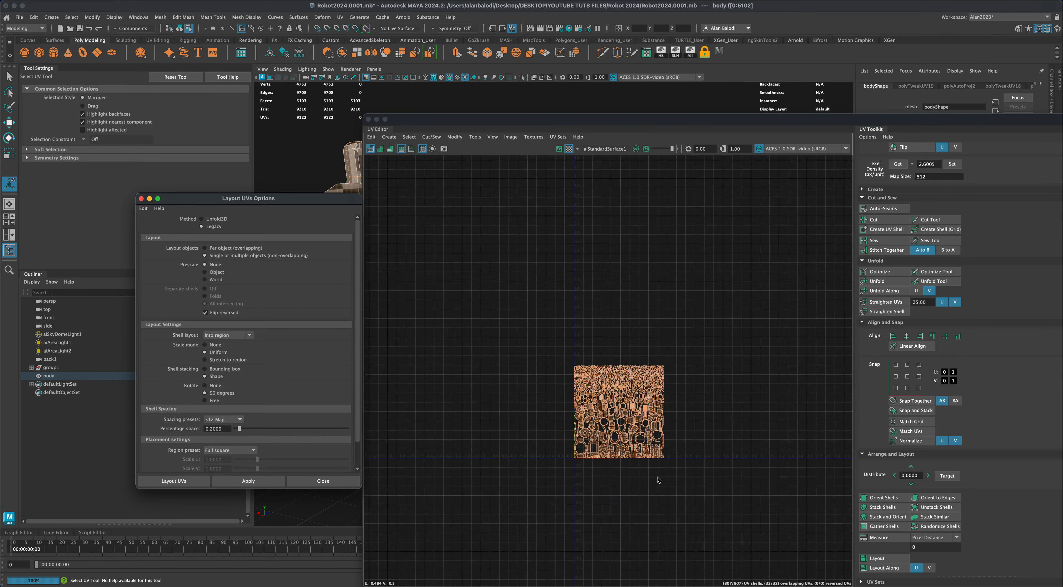
Close the layout options and move the UV Editor aside to uncover the robot.
scroll(658, 481, up, 3)
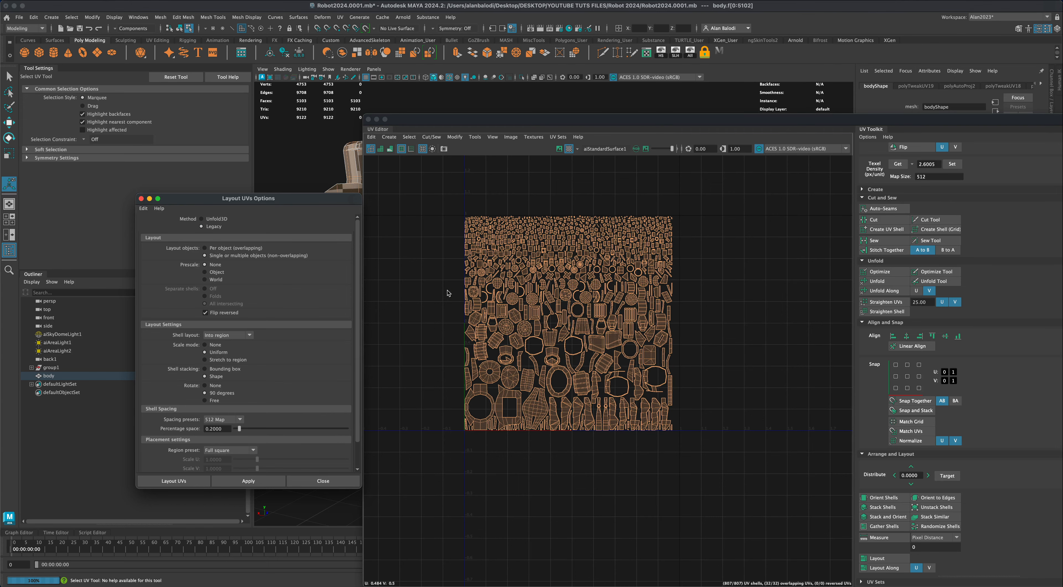
alt+middle_drag(448, 294, 467, 363)
scroll(760, 437, down, 2)
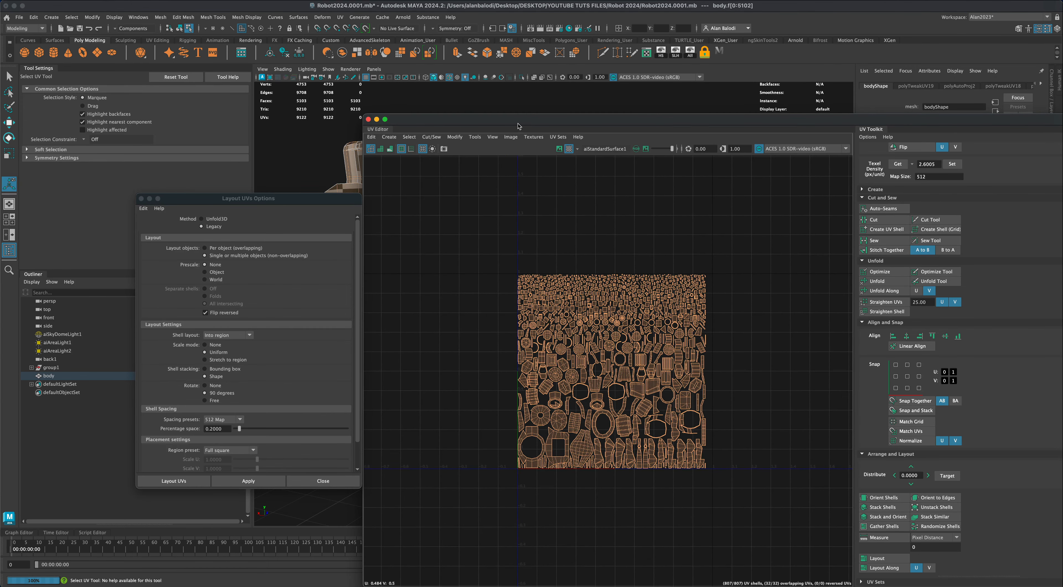
drag(519, 121, 660, 122)
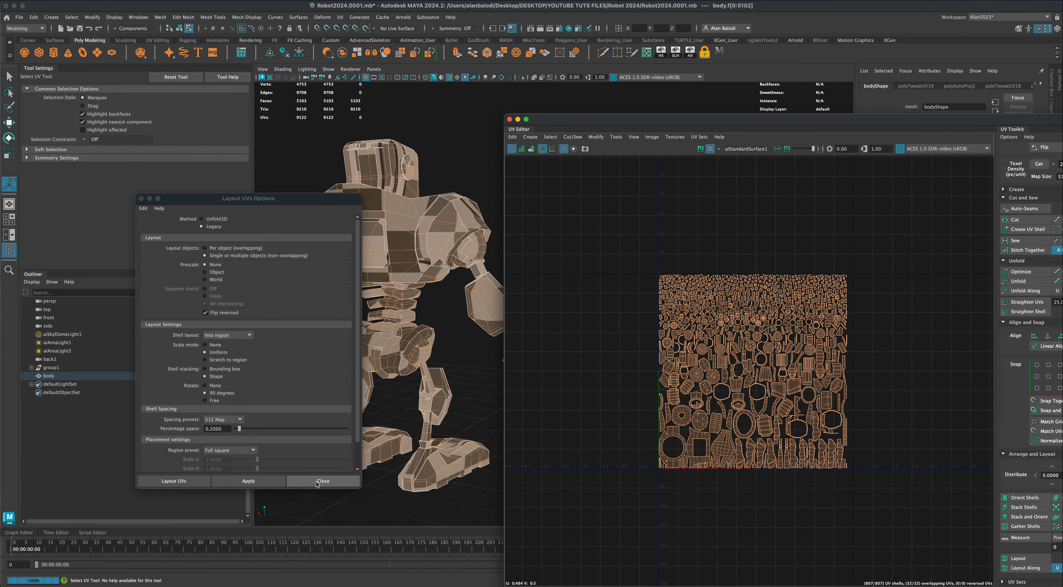
click(317, 483)
drag(578, 119, 737, 120)
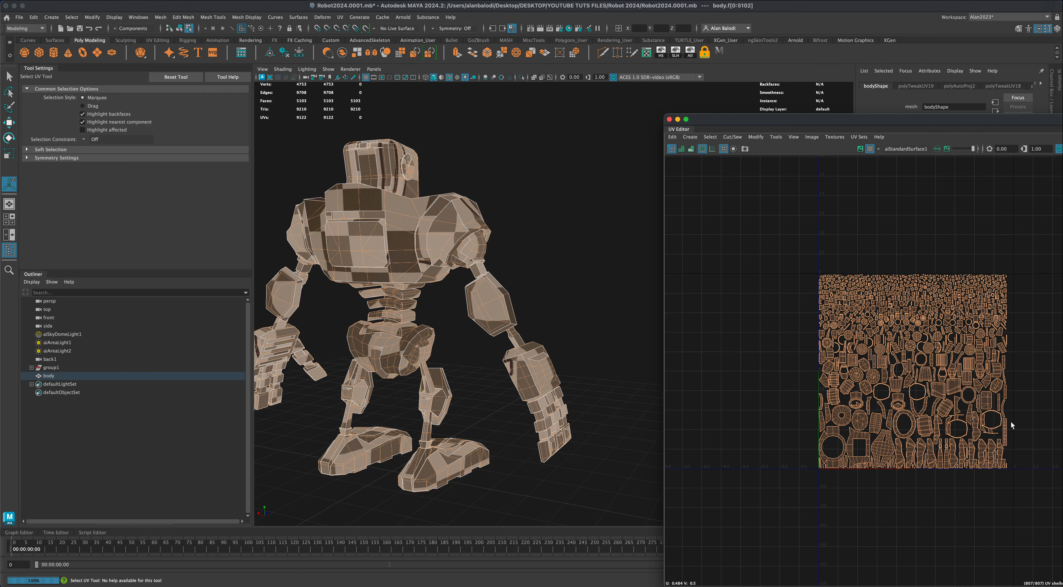
Try scaling up all of the body's UV shells uniformly to make the checker pattern on the robot finer.
alt+drag(613, 416, 598, 379)
scroll(827, 432, down, 3)
scroll(598, 418, up, 4)
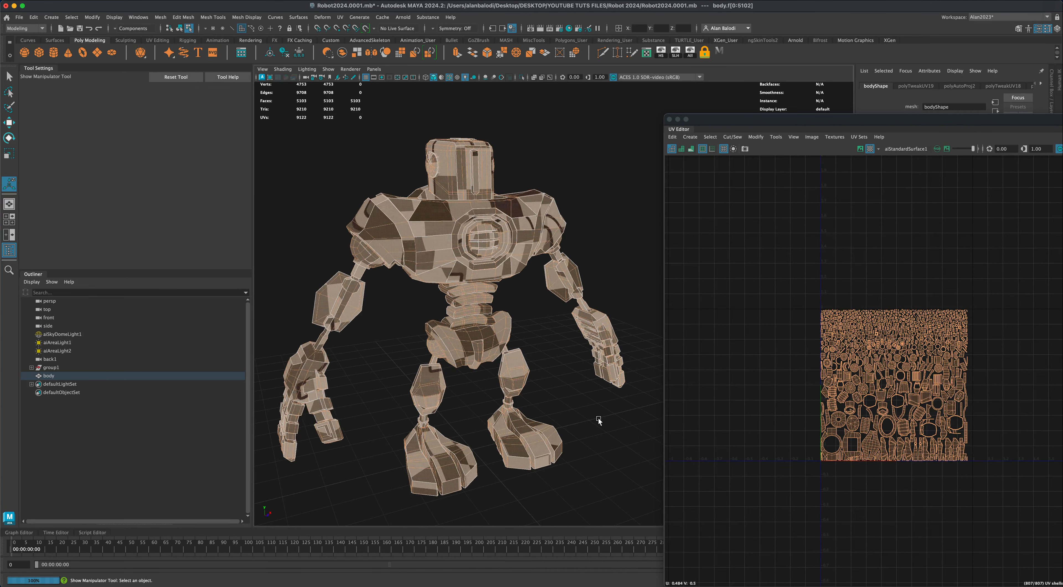
scroll(598, 418, down, 4)
alt+drag(597, 417, 589, 397)
scroll(773, 339, down, 3)
key(r)
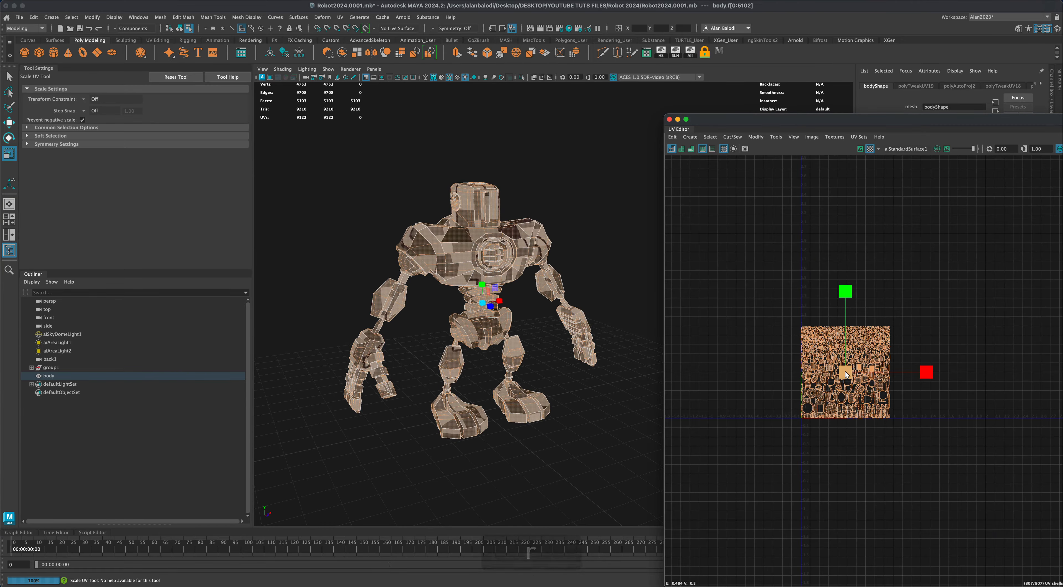
drag(845, 372, 1039, 257)
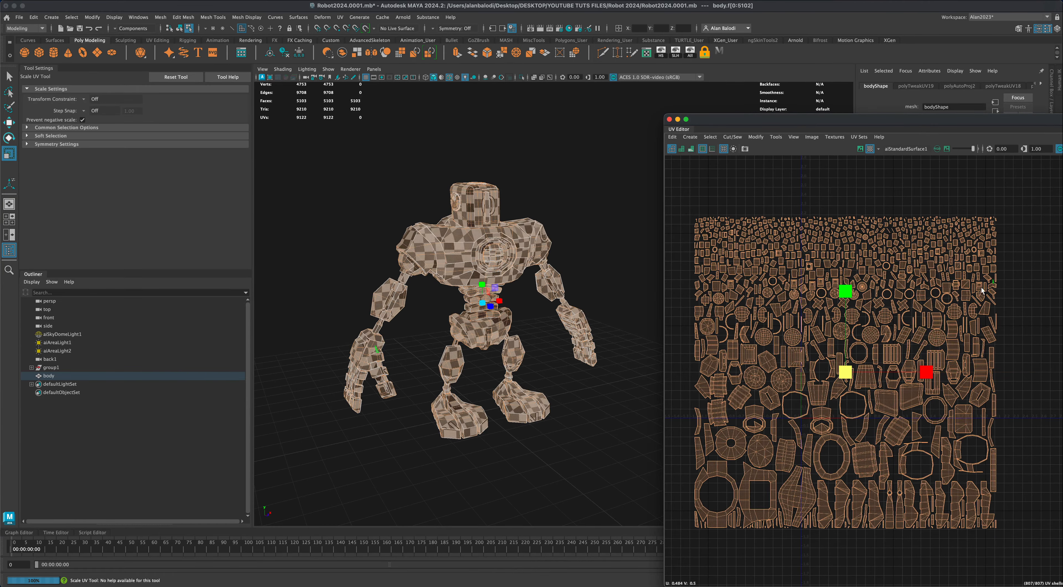
drag(847, 373, 959, 298)
key(alt)
alt+drag(452, 398, 571, 418)
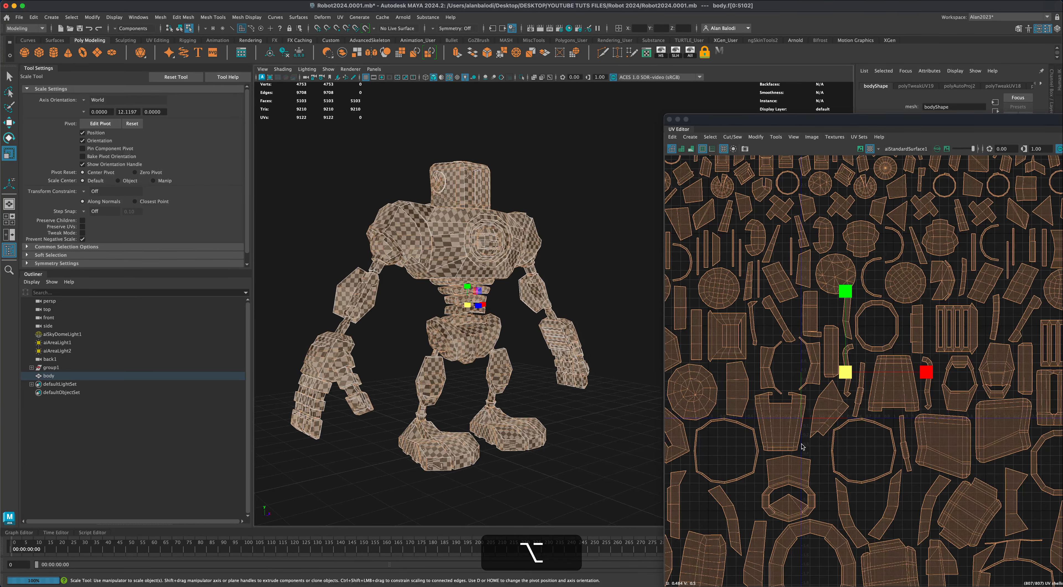
Undo the enlargements of the body's UV shells.
key(alt+super+z)
key(super+z)
key(super+z)
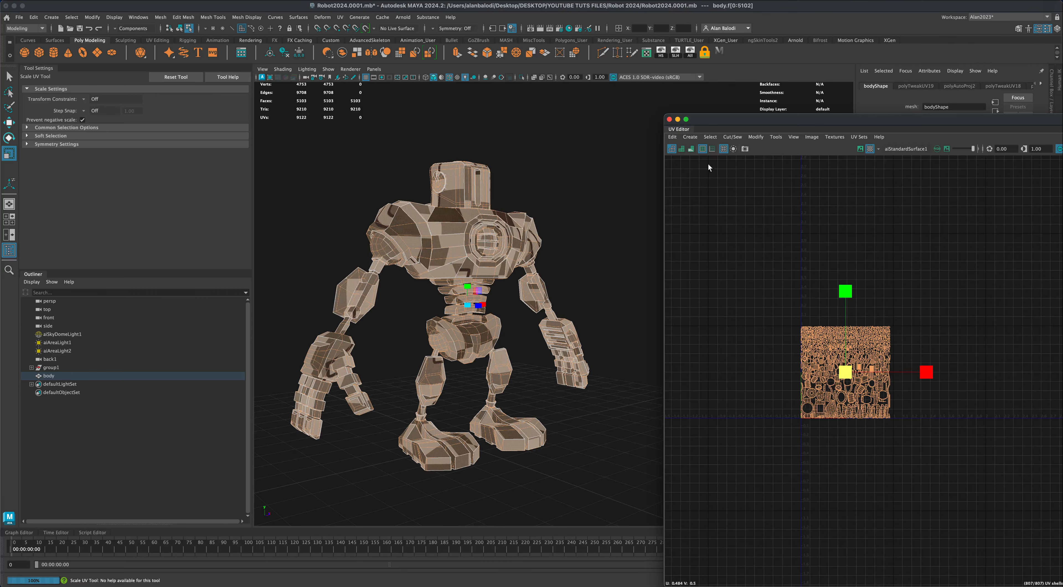
Close the UV Editor and return the robot body to object mode with nothing selected.
click(670, 120)
right_drag(474, 175, 518, 165)
alt+drag(644, 276, 680, 289)
alt+drag(430, 245, 470, 236)
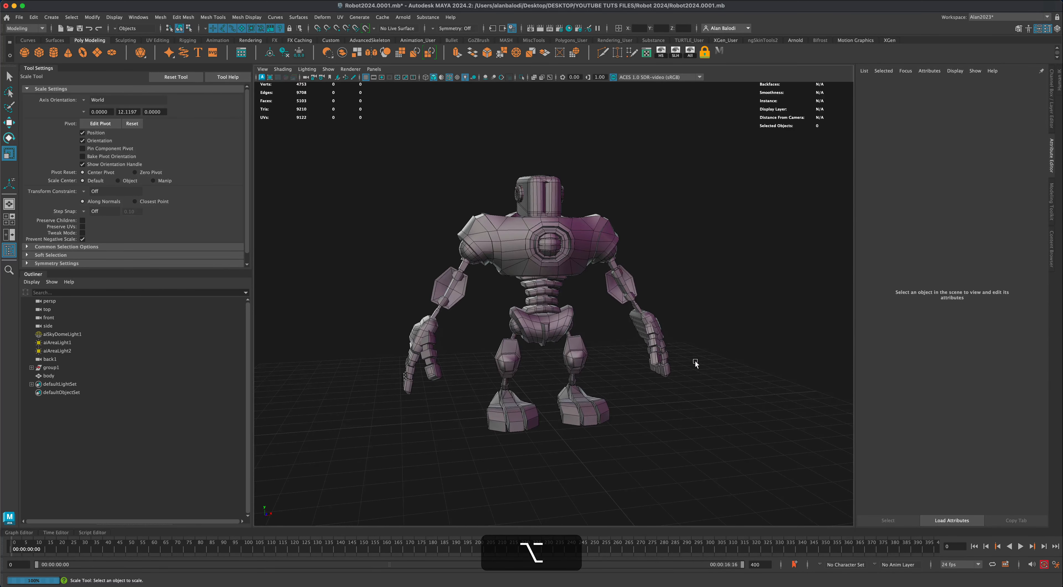